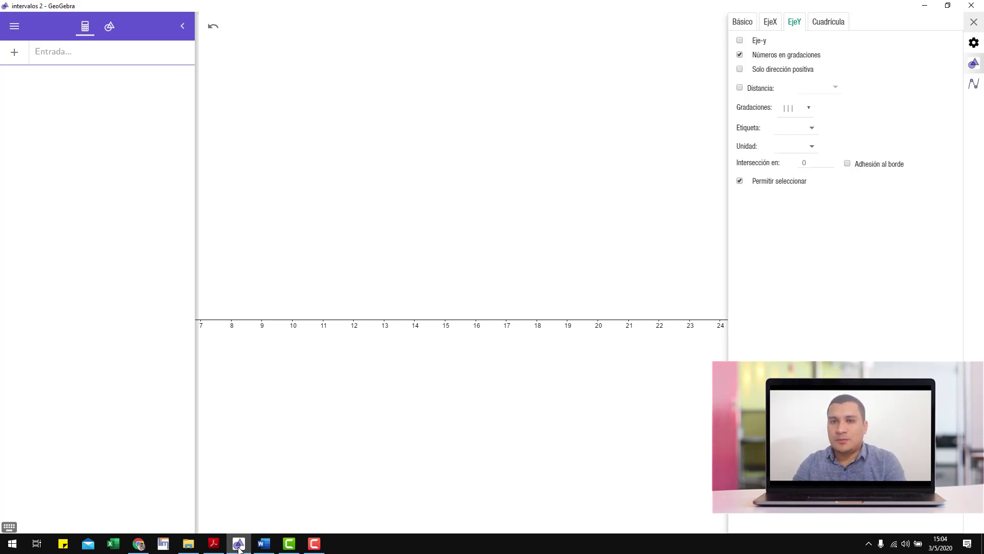
- Toggle the coordinate axes off and on in the graphics view, leaving them shown
right_click(364, 272)
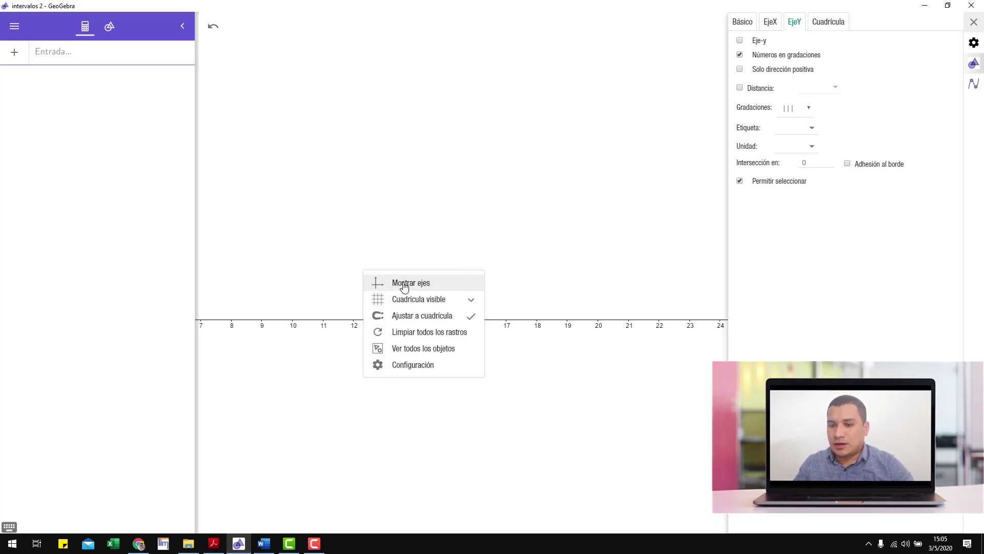
click(401, 281)
right_click(411, 260)
click(433, 269)
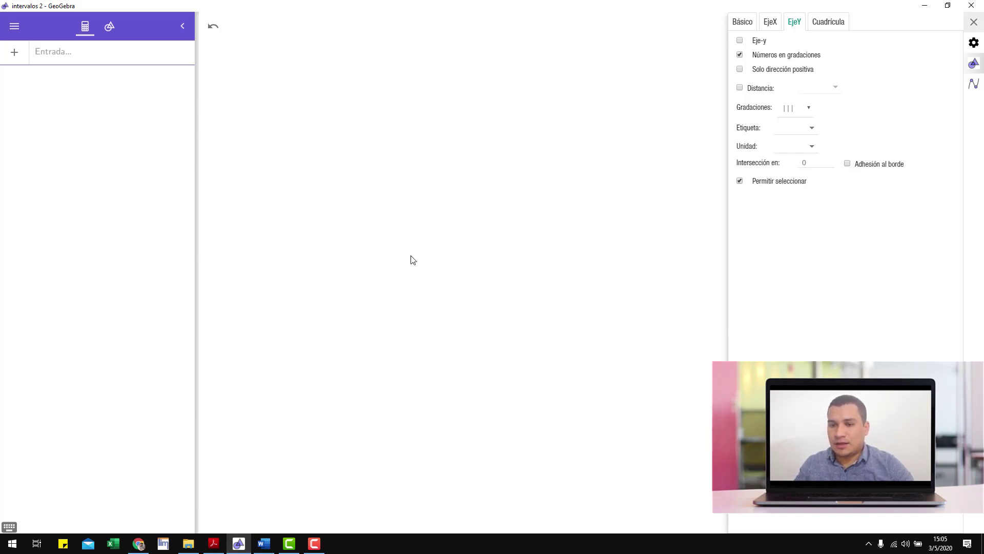
right_click(409, 257)
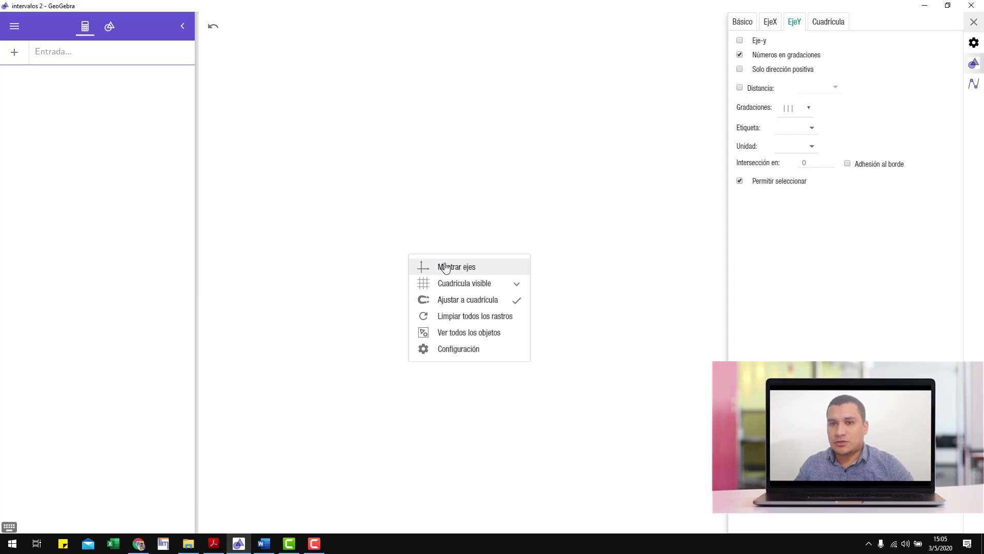
click(479, 272)
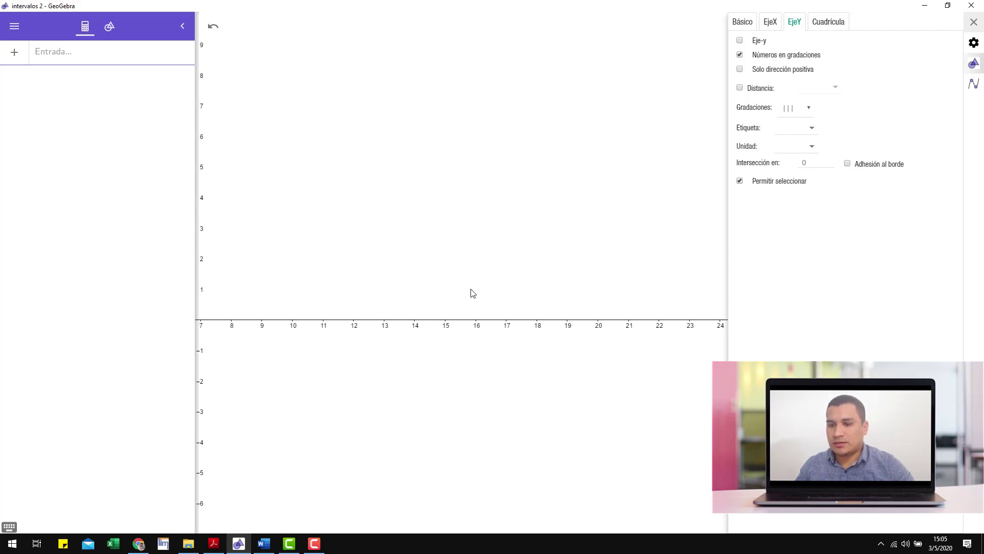
drag(471, 292, 428, 290)
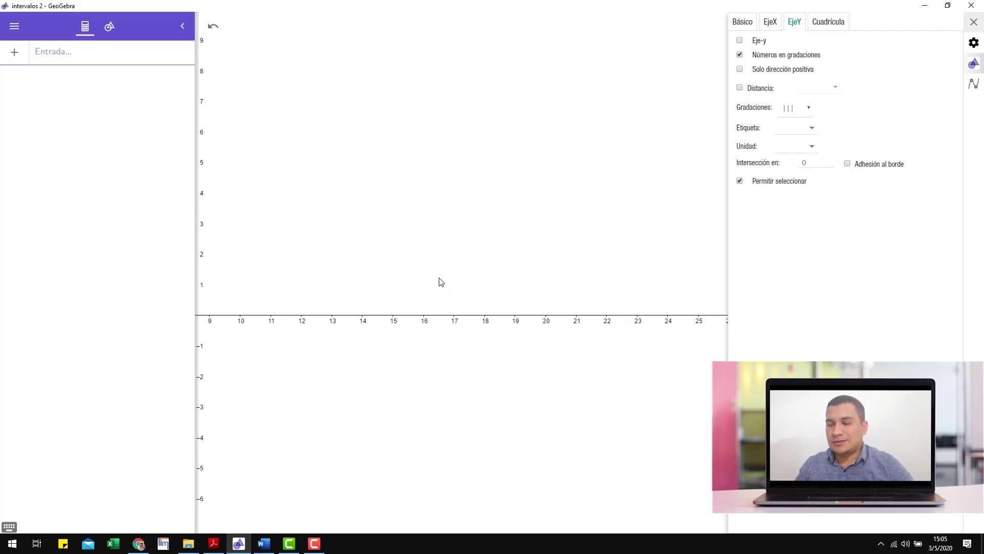
- Open the graphics view's configuration and toggle the Eje-y option, leaving only the x-axis as a number line
right_click(434, 217)
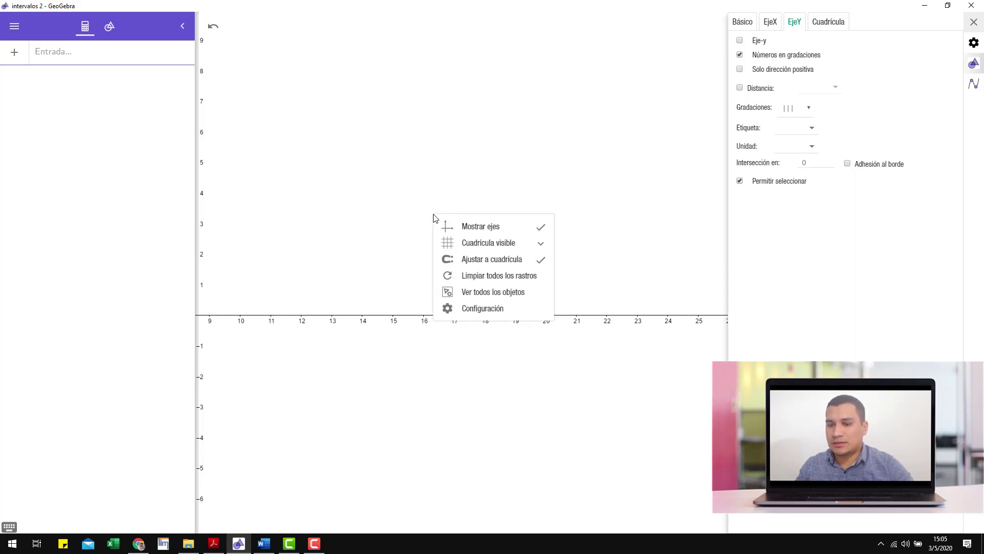
click(497, 308)
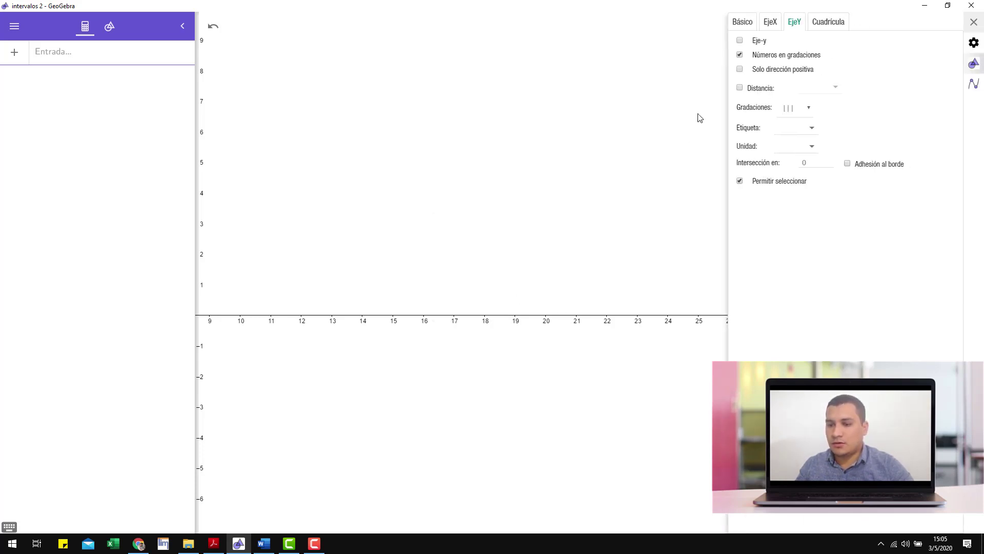
click(740, 41)
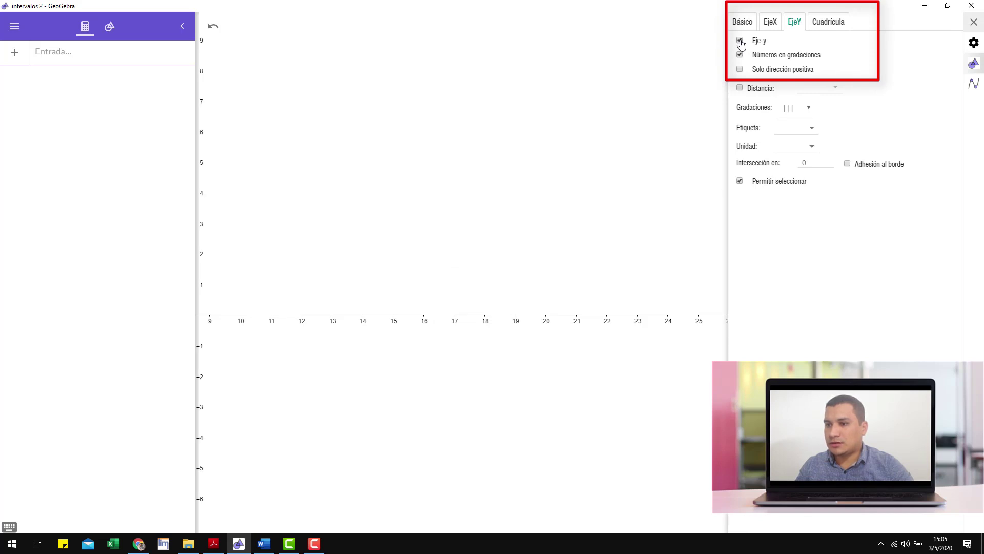
drag(284, 271, 540, 259)
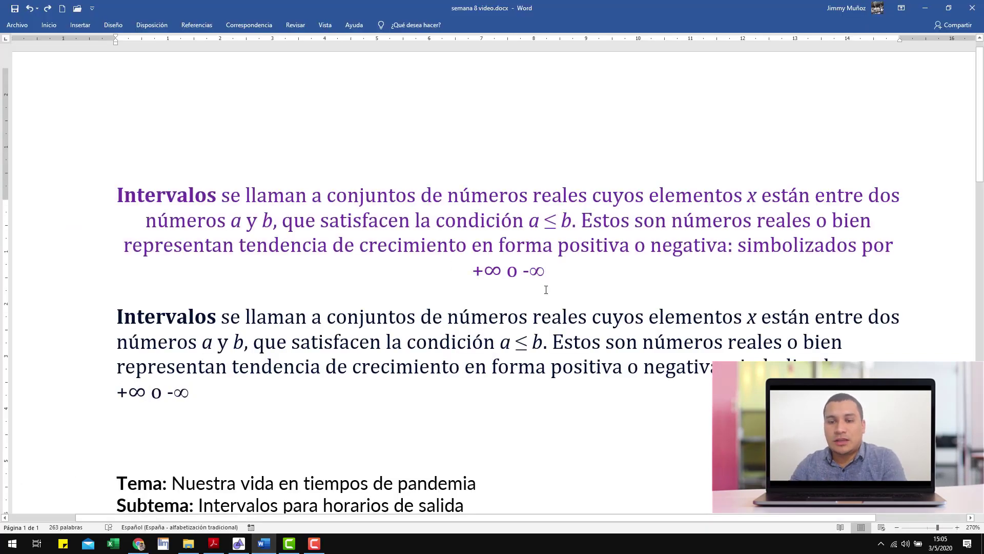
- Read the definition of intervals and the curfew-hours exercise in the Word document
scroll(546, 291, up, 1)
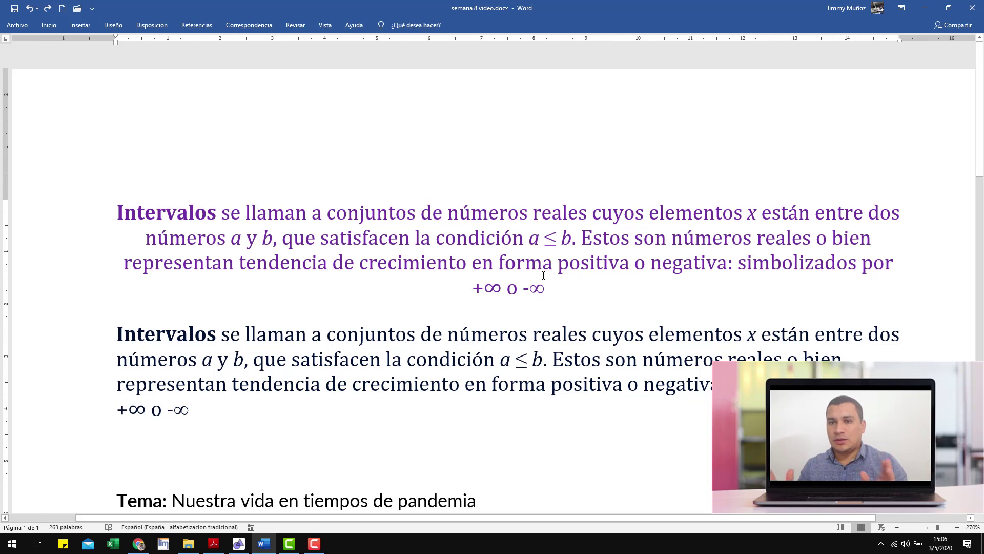
key(alt+Tab)
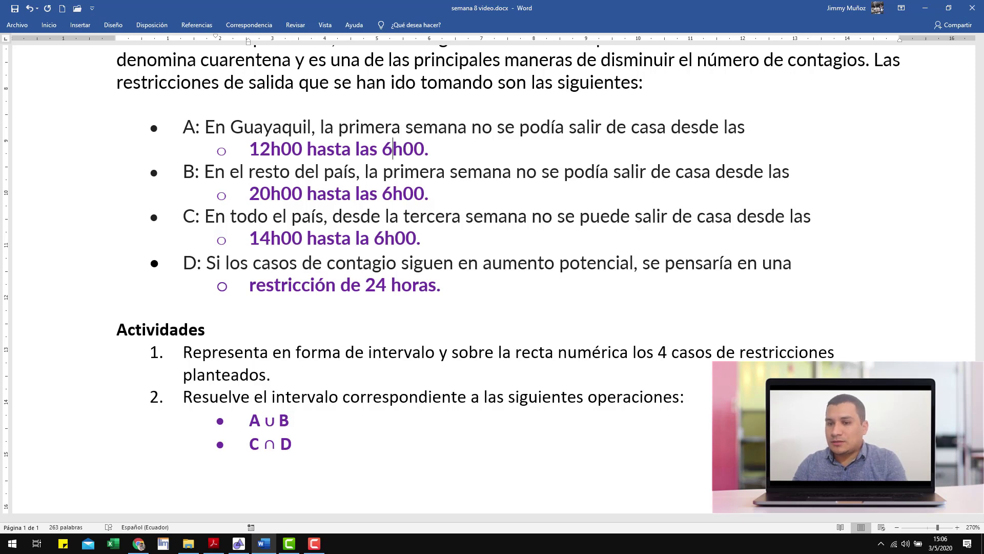
scroll(434, 285, up, 2)
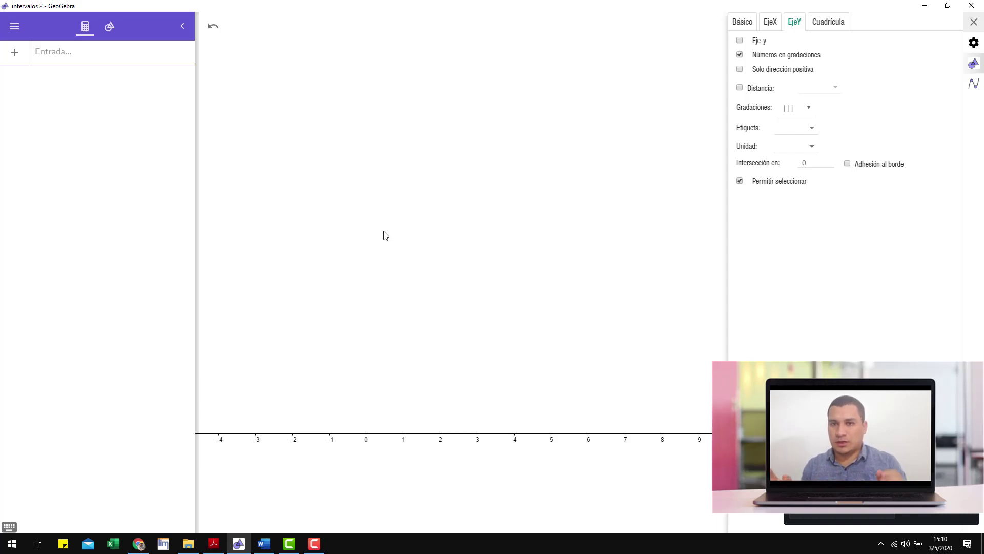
- In GeoGebra, create point A with the definition A = (0, 2)
click(102, 53)
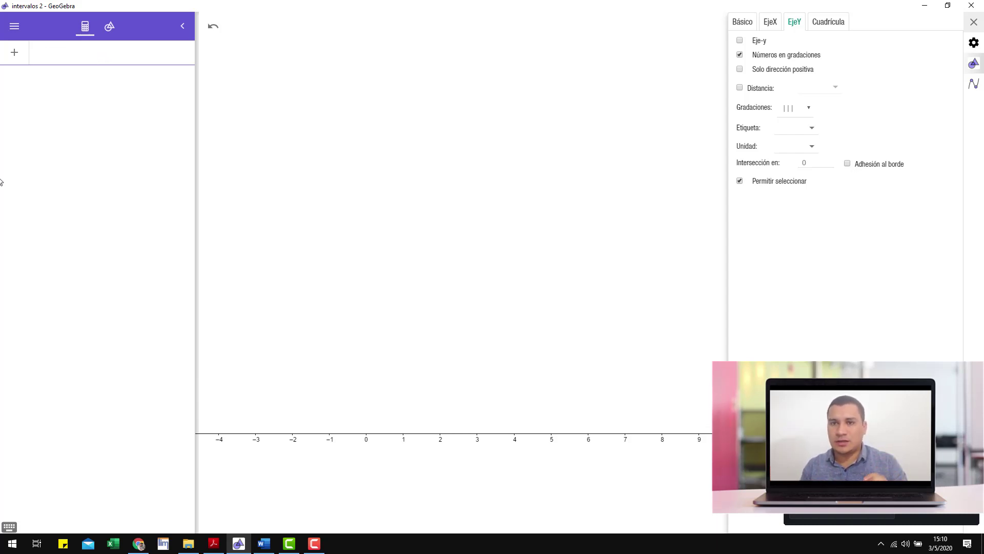
text(A)
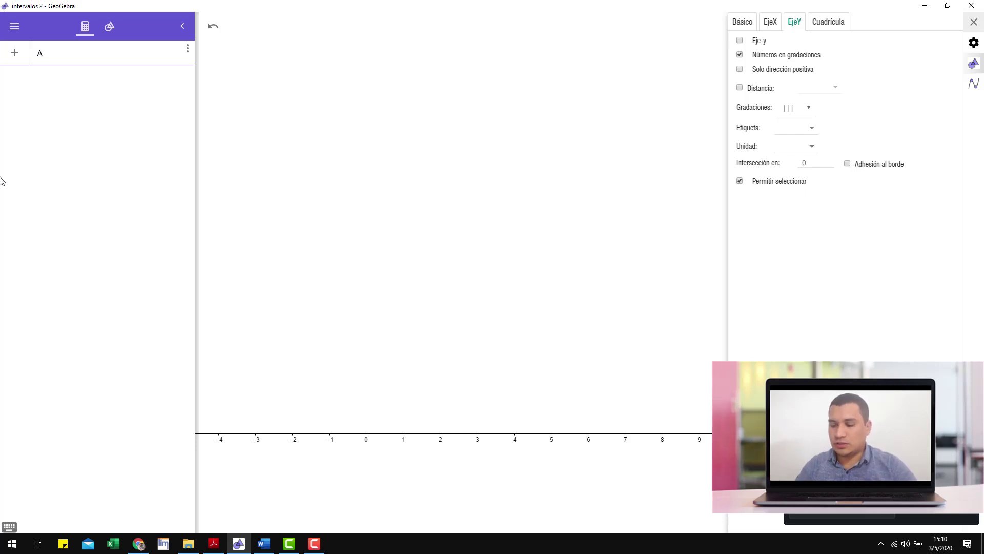
text( = ()
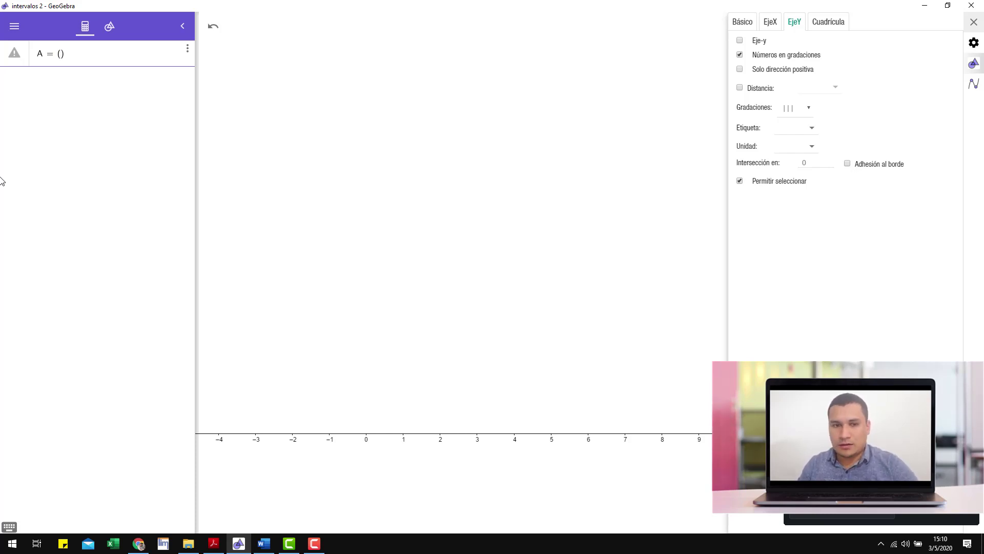
text(0,)
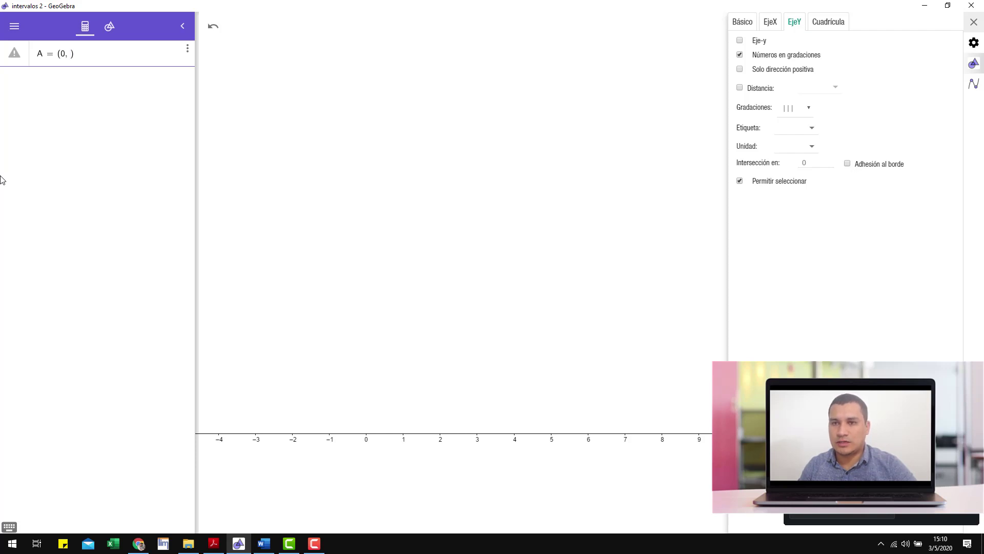
text(2)
key(Return)
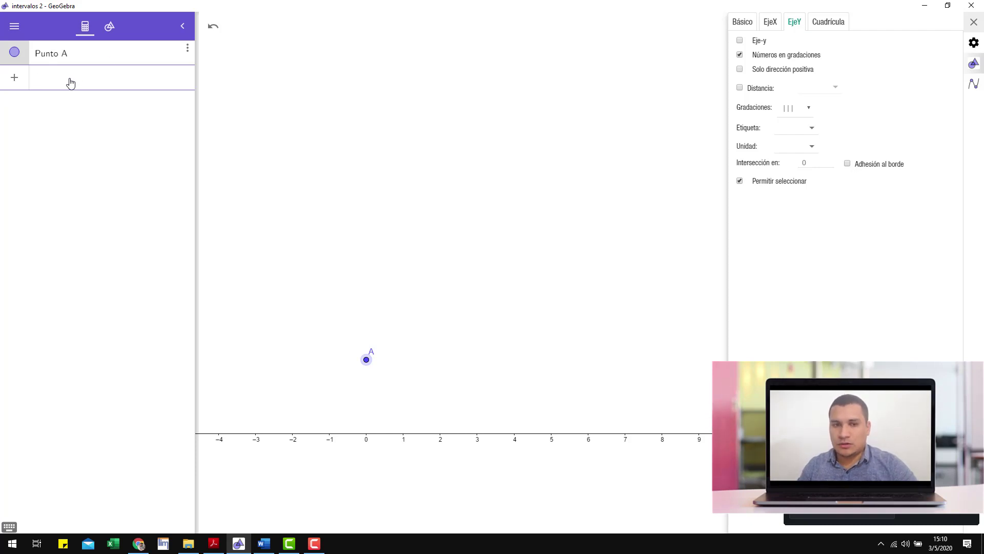
- Create point B = (6, 2), consulting case A's interval in the Word document for its upper bound
text(B = )
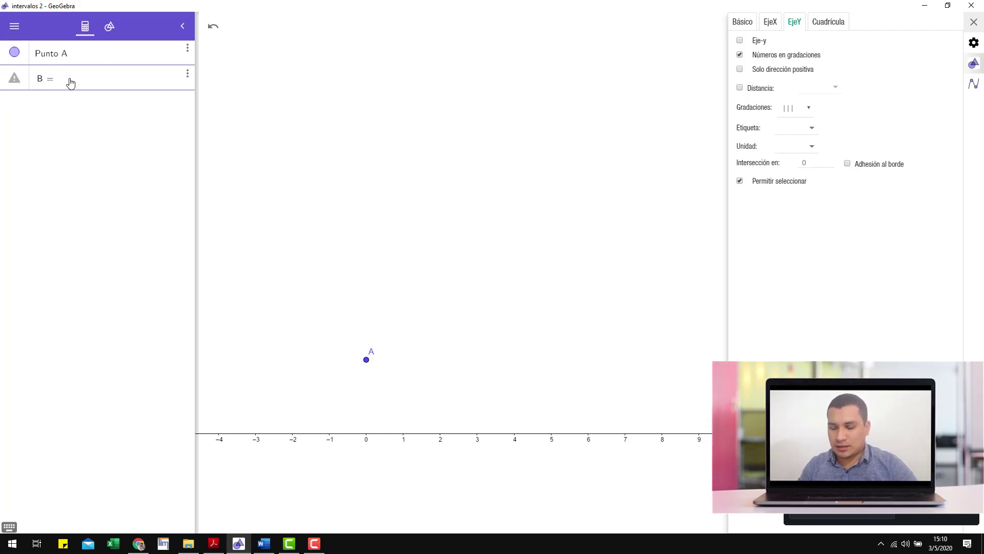
text(()
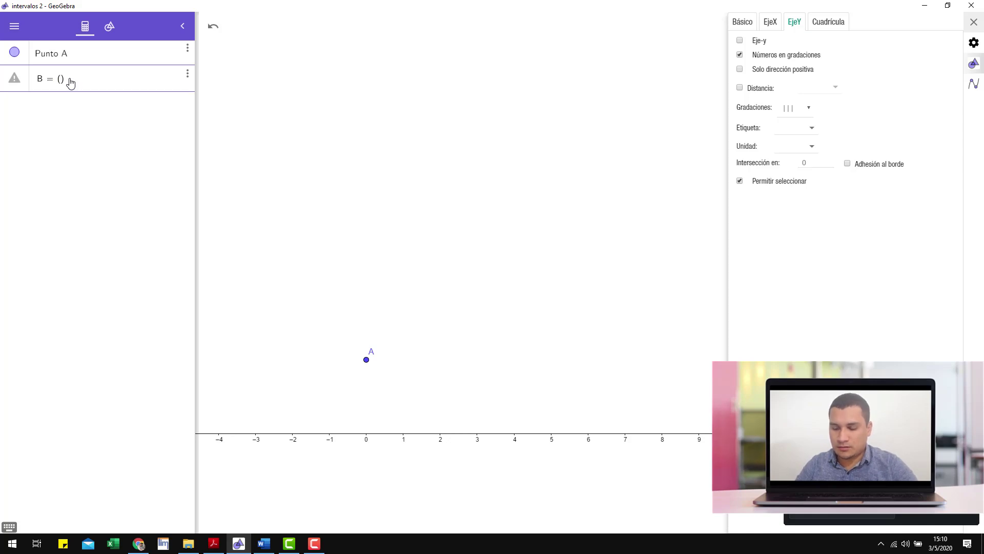
key(alt+Tab)
key(alt+Tab)
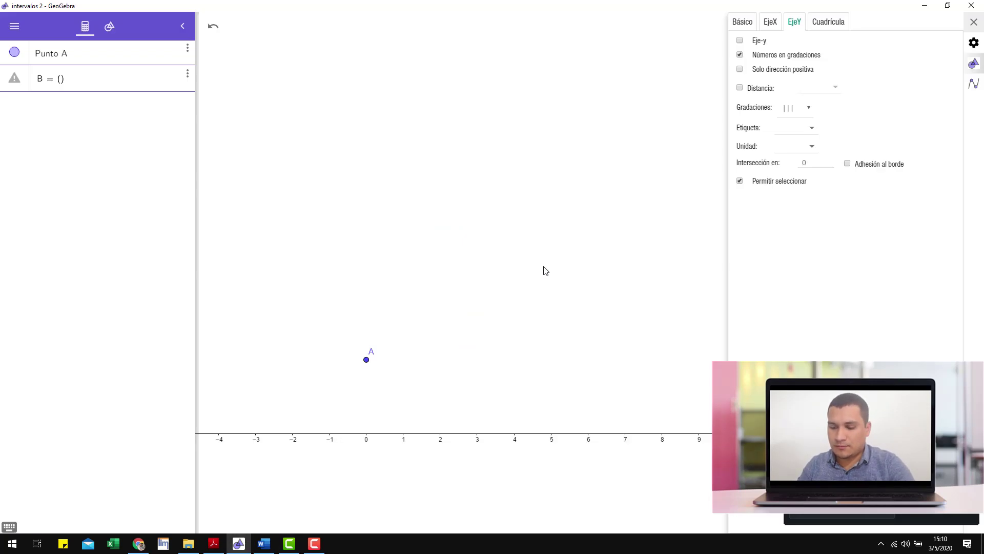
key(alt+Tab)
key(alt+Tab)
click(294, 313)
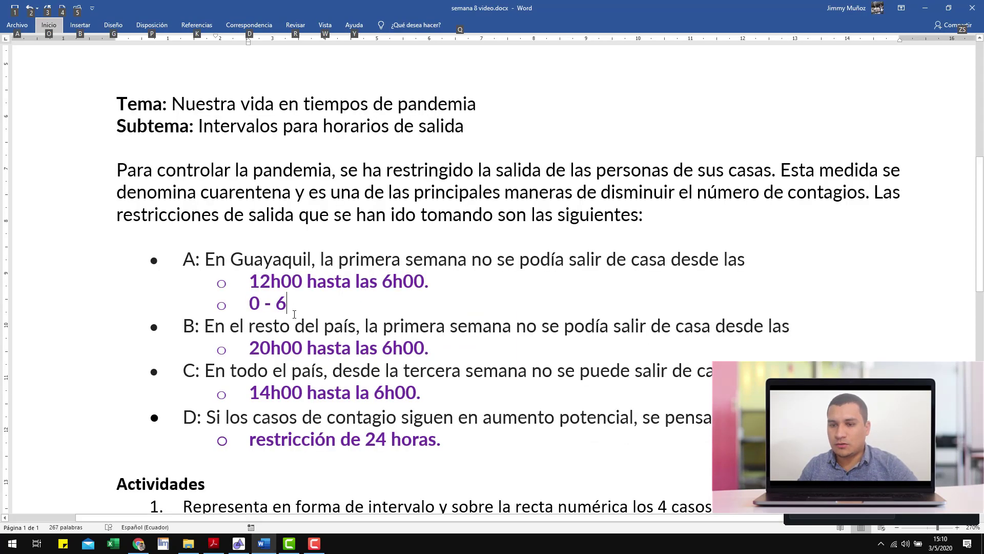
key(alt+Tab)
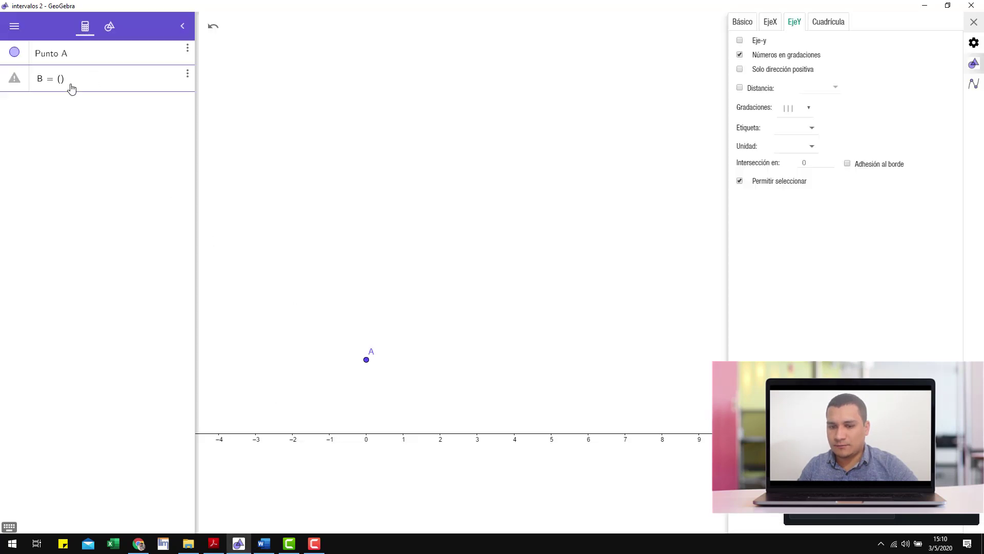
text(,)
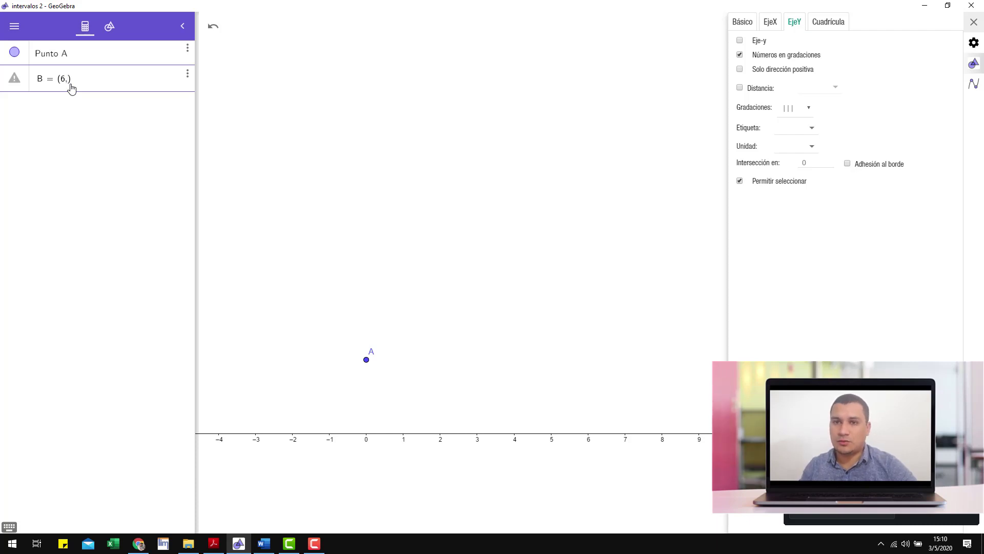
text(2)
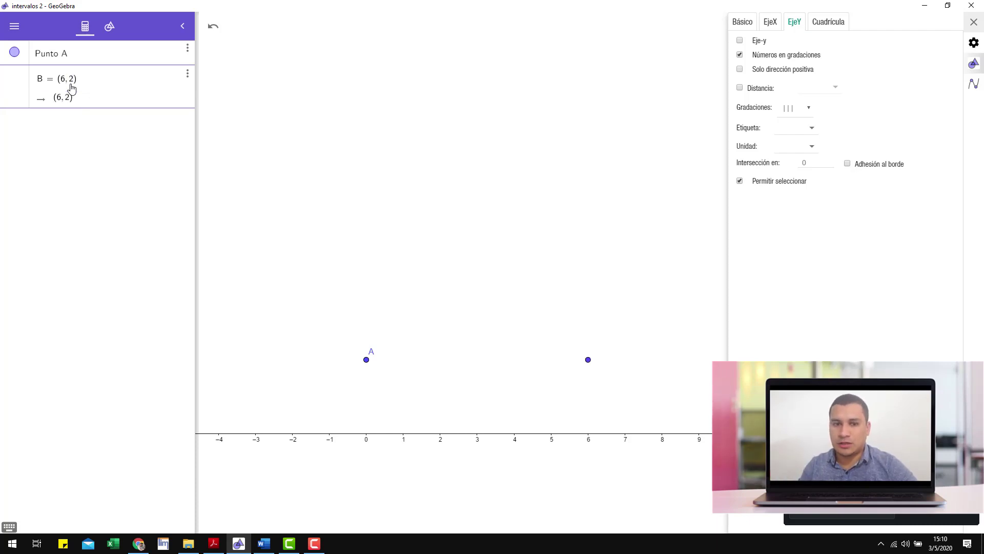
key(Return)
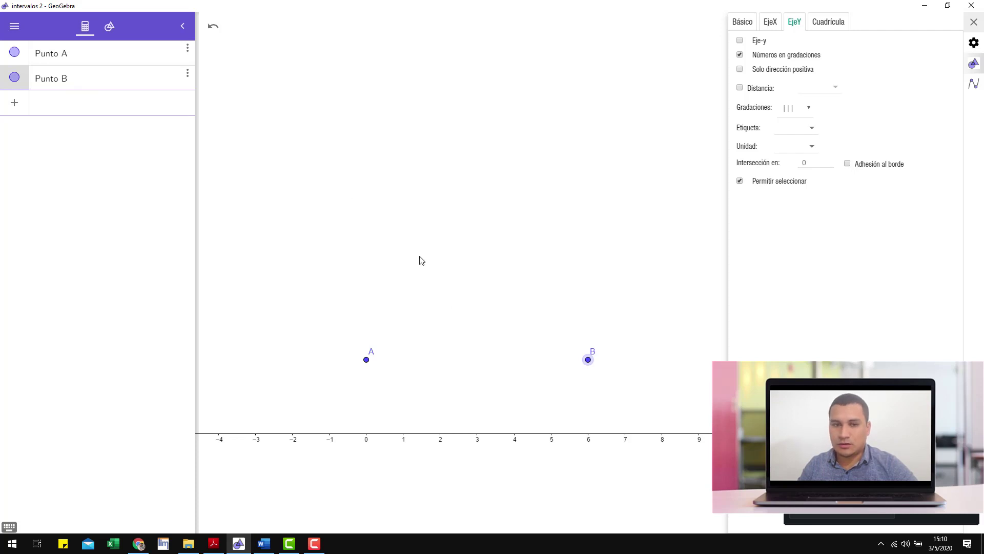
- Close the settings panel and bring points A and B to the middle of the widened graphics view
drag(448, 377, 504, 329)
scroll(450, 300, up, 1)
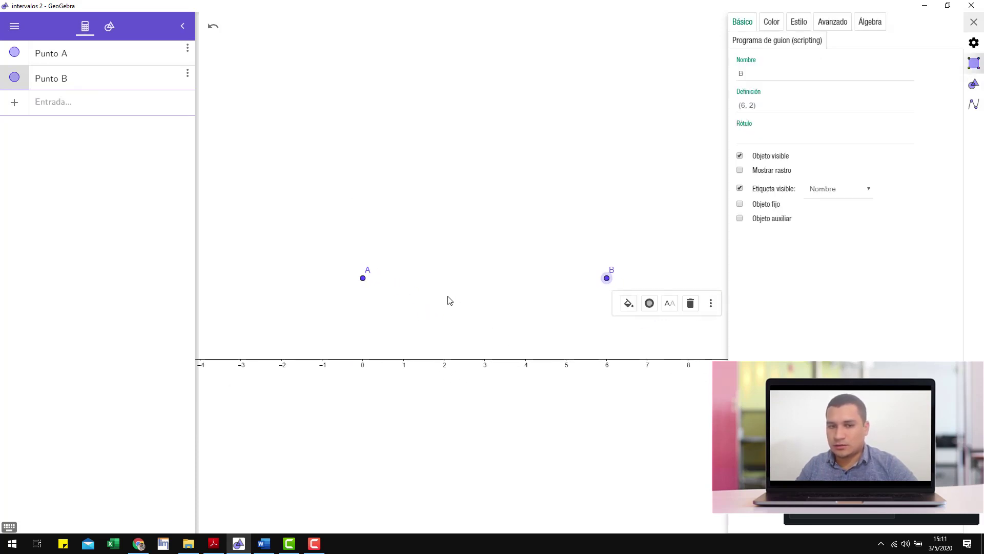
click(979, 39)
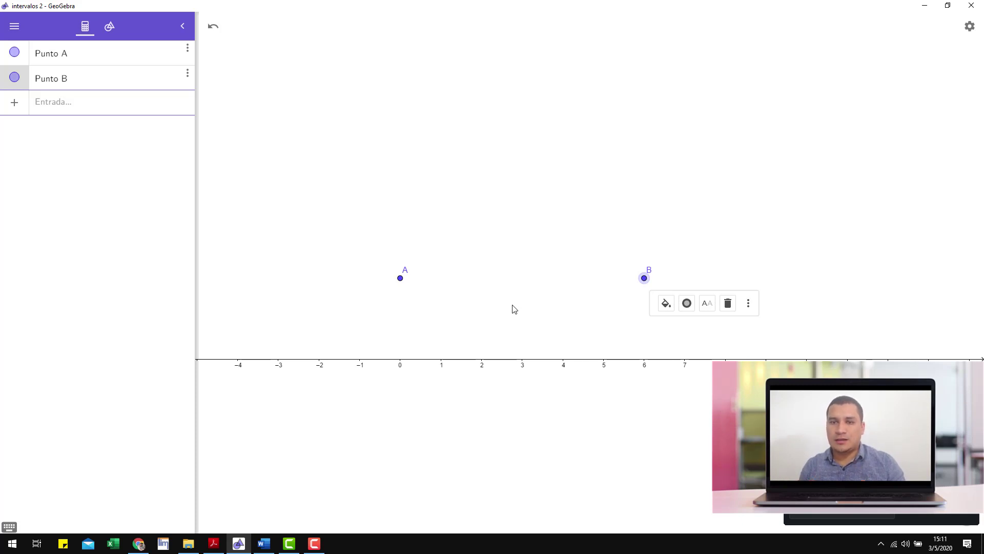
mouse_move(514, 308)
mouse_down()
mouse_move(538, 303)
mouse_move(502, 299)
mouse_up()
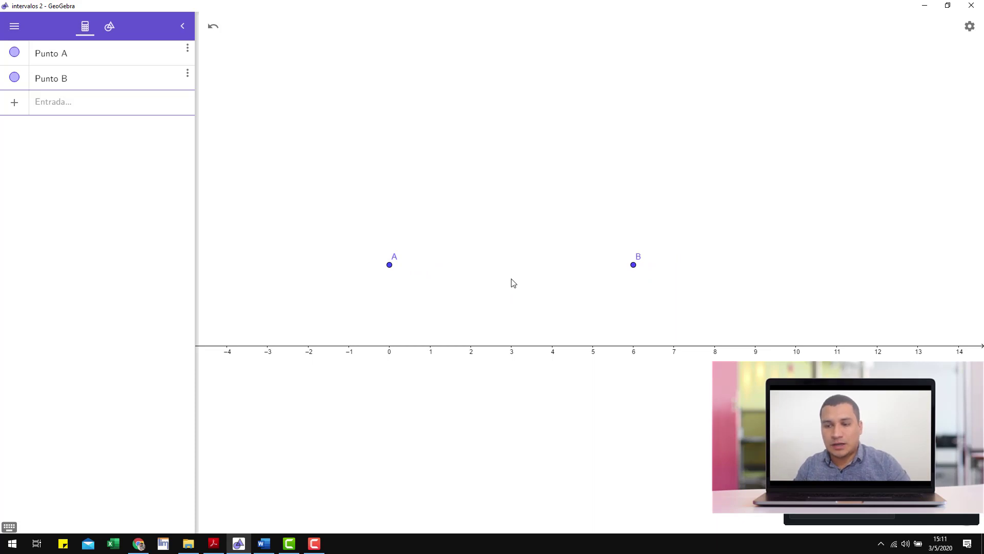
- Examine the number line between points A and B at ever finer decimal subdivisions around 3
scroll(511, 287, up, 3)
scroll(511, 288, up, 4)
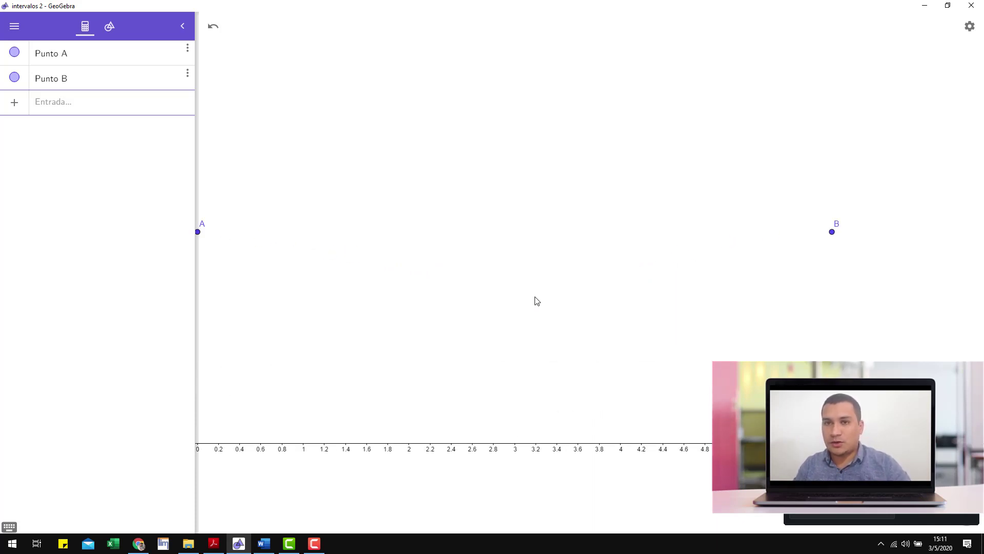
scroll(535, 301, down, 4)
scroll(536, 301, up, 3)
scroll(535, 301, up, 2)
scroll(534, 301, down, 5)
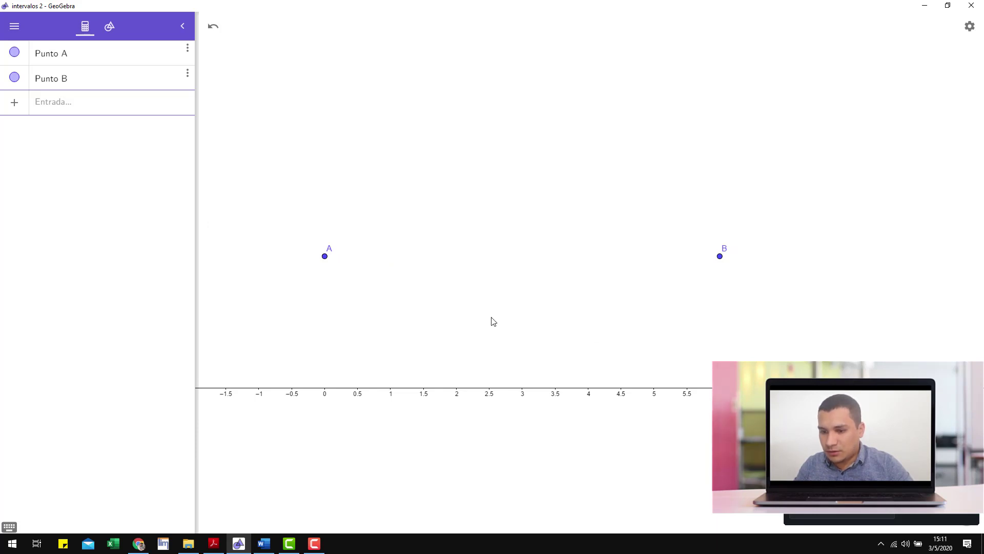
scroll(538, 306, up, 12)
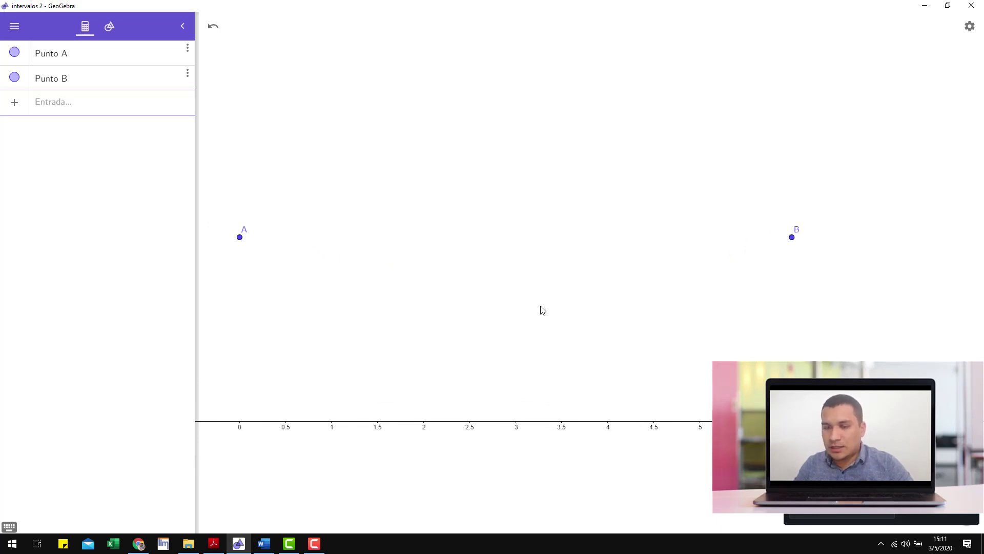
drag(532, 358, 522, 213)
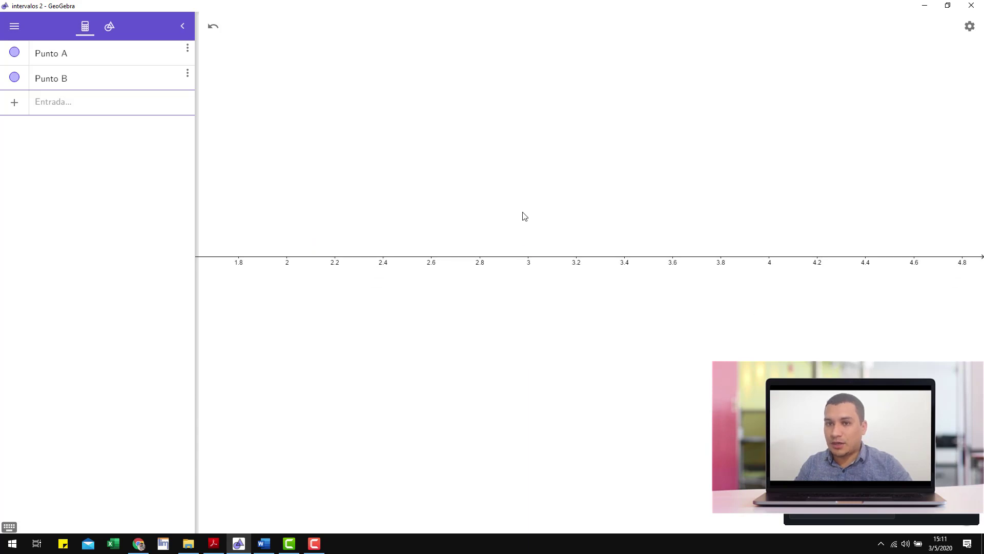
scroll(521, 216, up, 10)
scroll(503, 264, up, 2)
scroll(532, 253, up, 10)
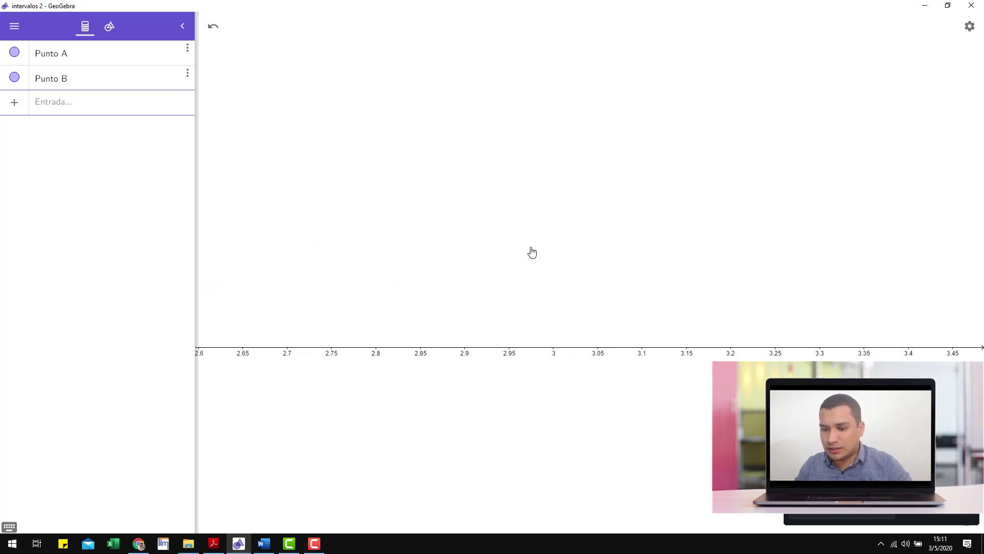
scroll(516, 243, up, 10)
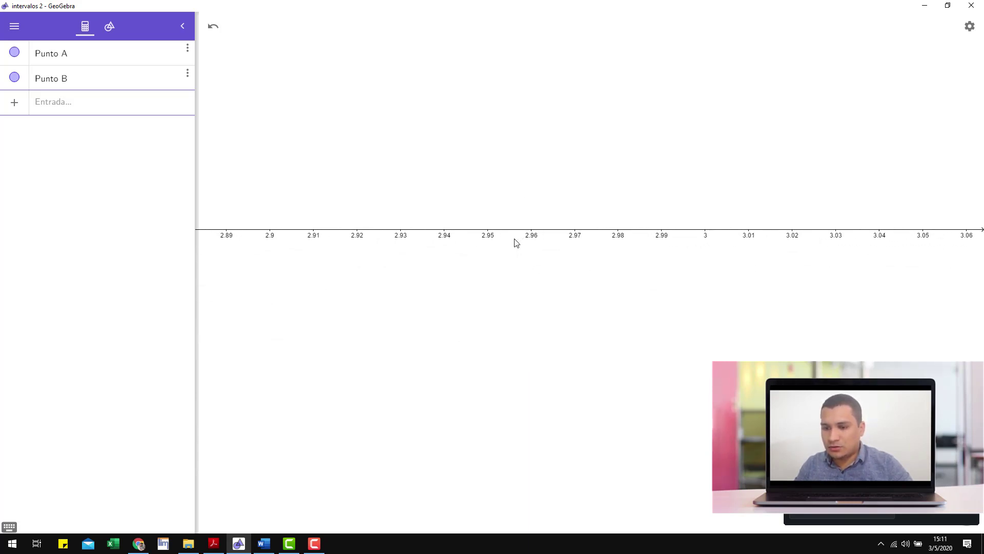
scroll(516, 226, up, 5)
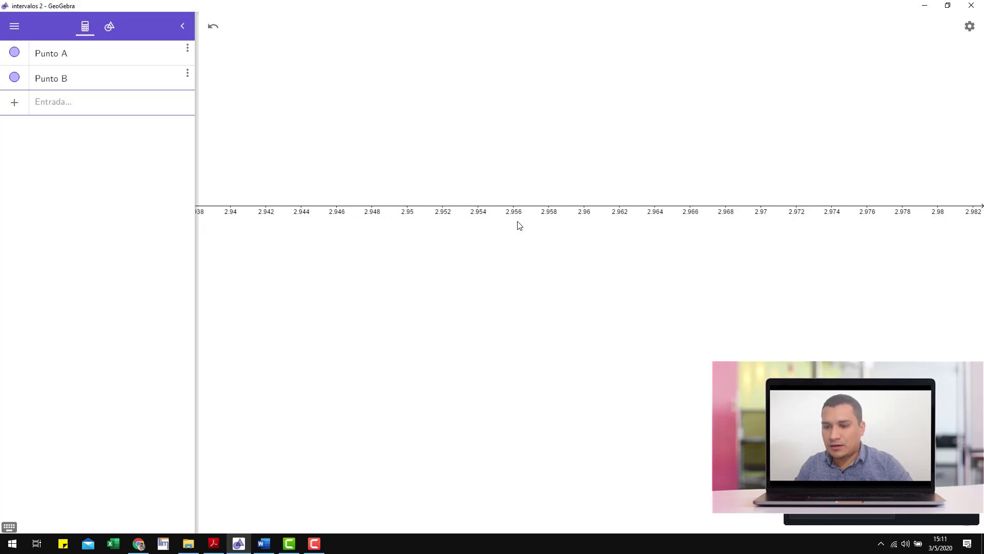
- Examine the number line at progressively coarser subdivisions, from the thousandths around 2.956 back to the whole span between points A and B
scroll(518, 200, up, 3)
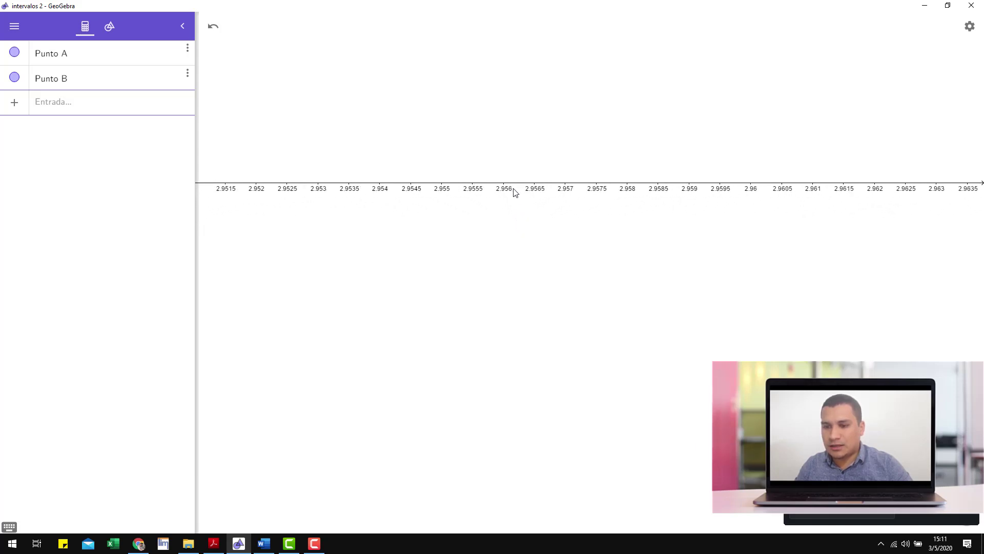
scroll(515, 218, down, 8)
scroll(544, 256, down, 10)
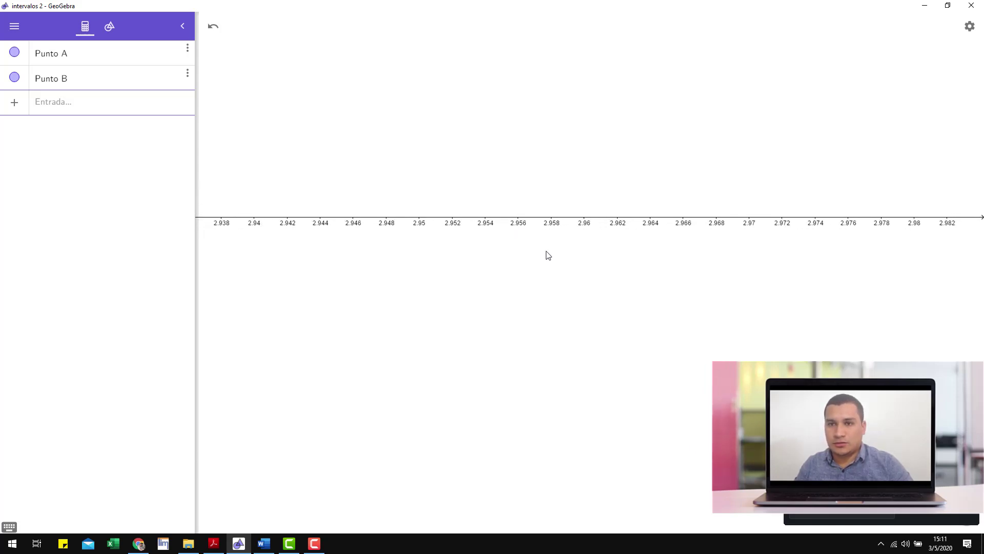
scroll(533, 274, down, 8)
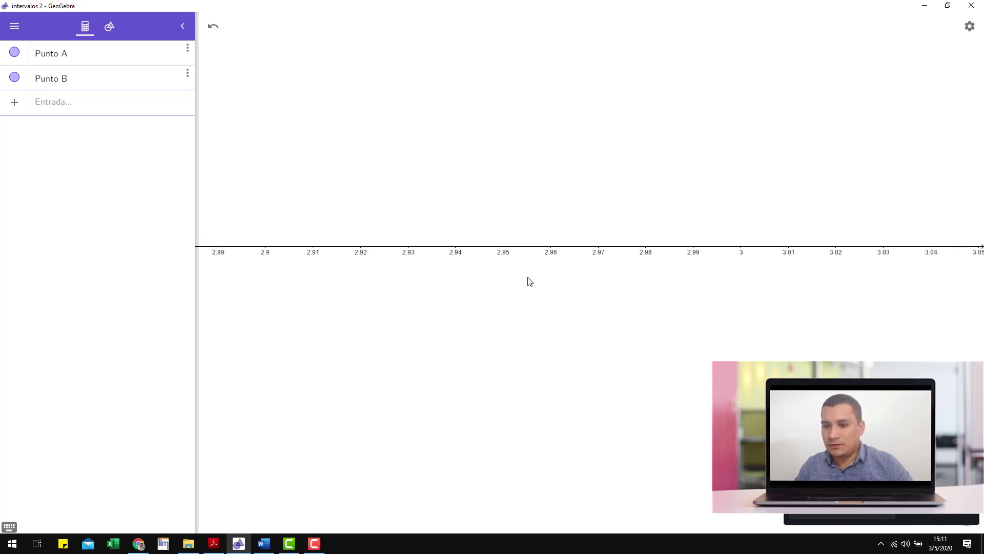
scroll(531, 297, down, 10)
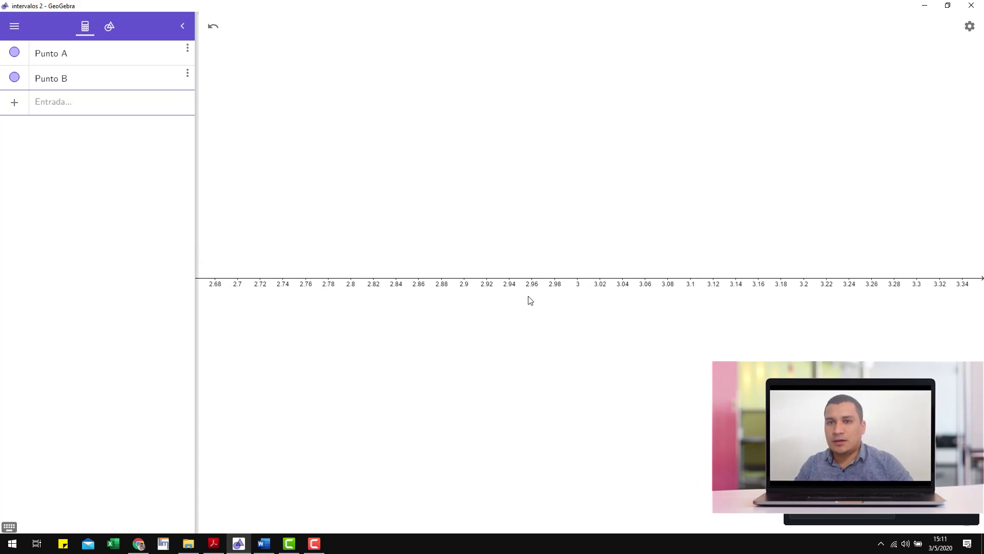
scroll(523, 318, down, 7)
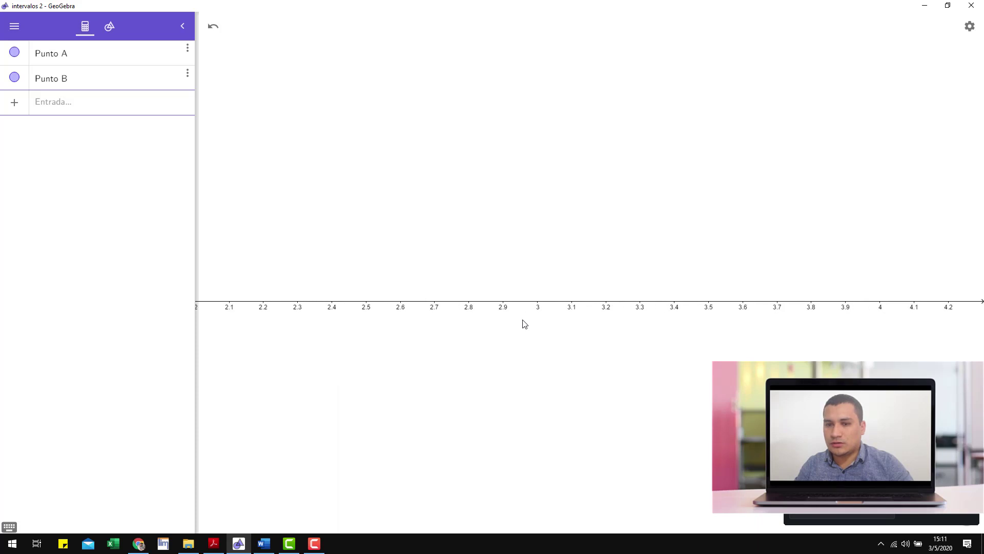
scroll(528, 320, down, 5)
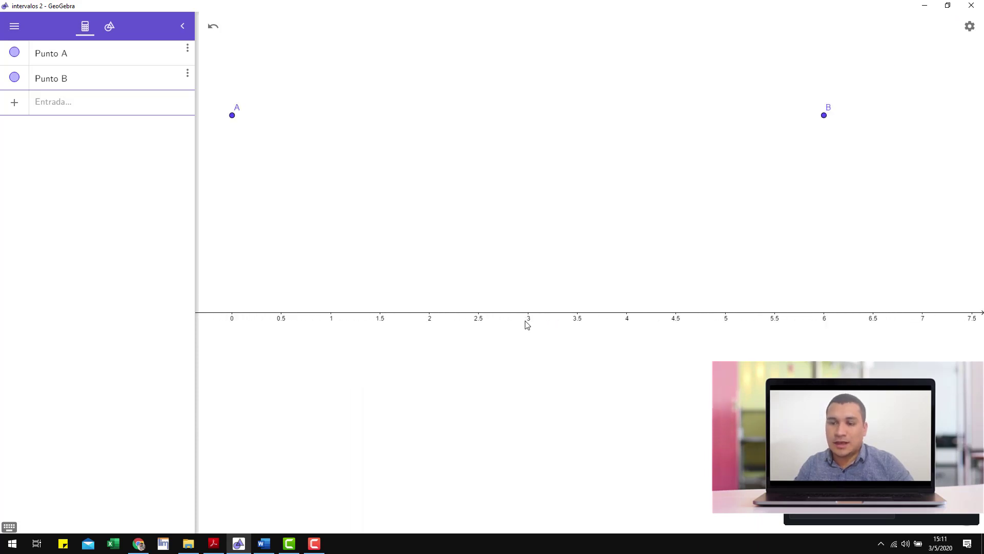
drag(490, 228, 514, 284)
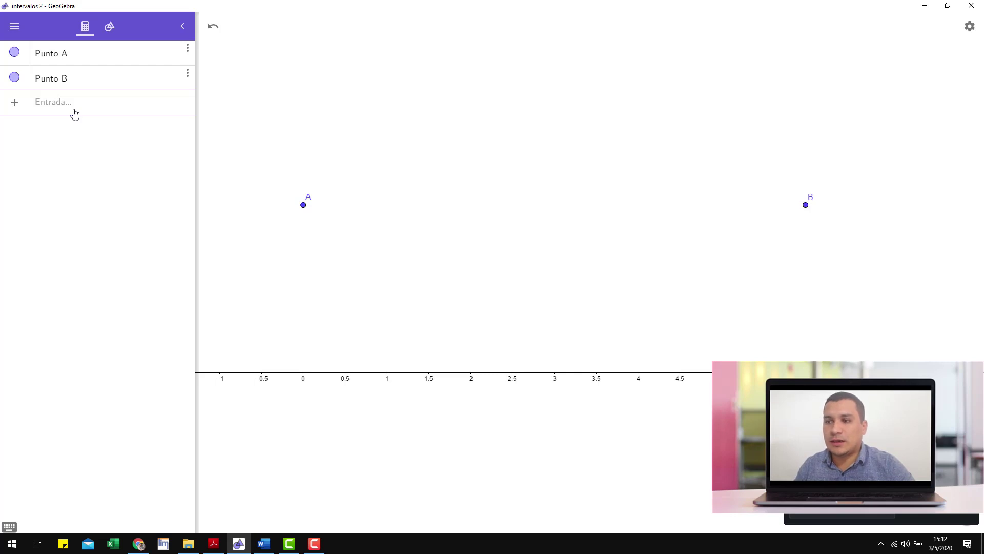
- Create segment s1 = Segmento(A, B) joining points A and B
text(se)
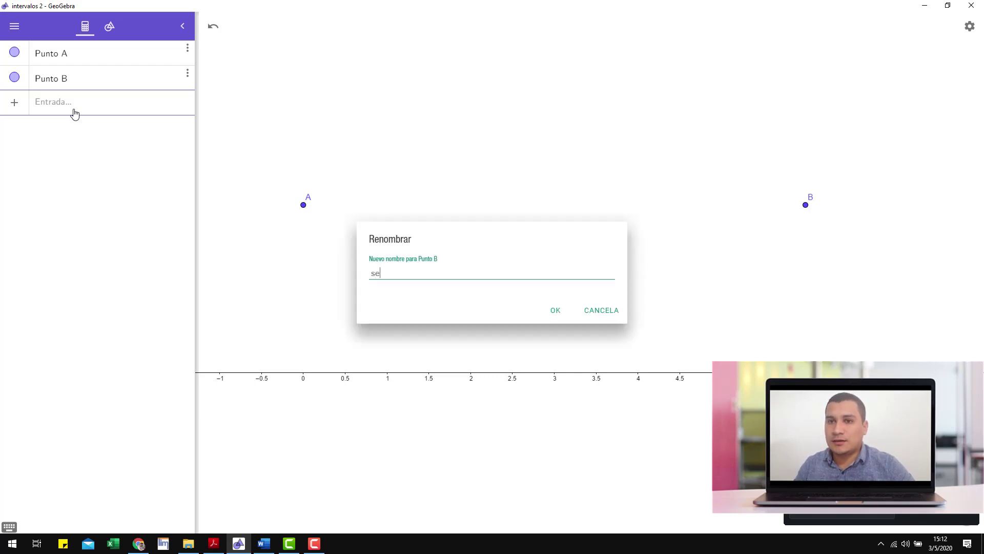
click(609, 315)
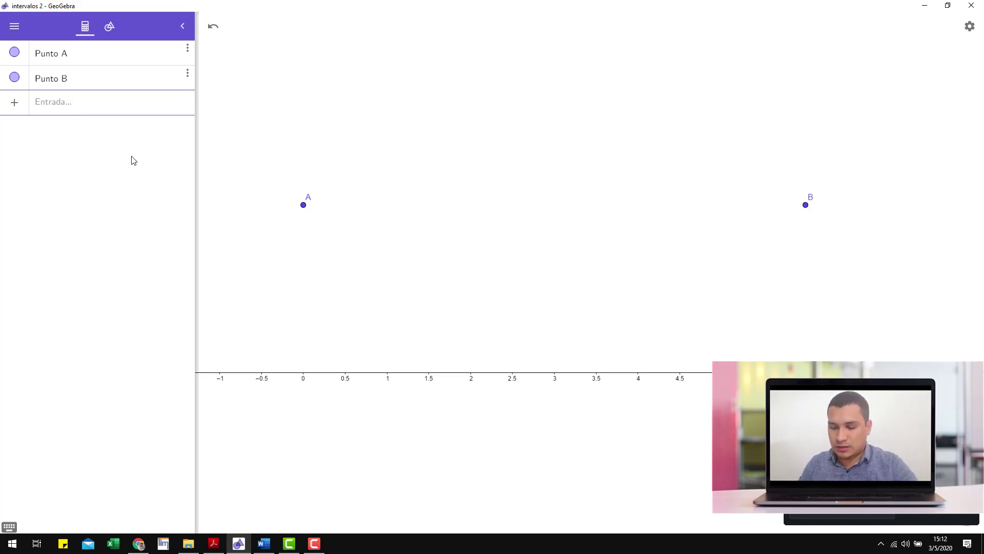
click(82, 104)
text(segem)
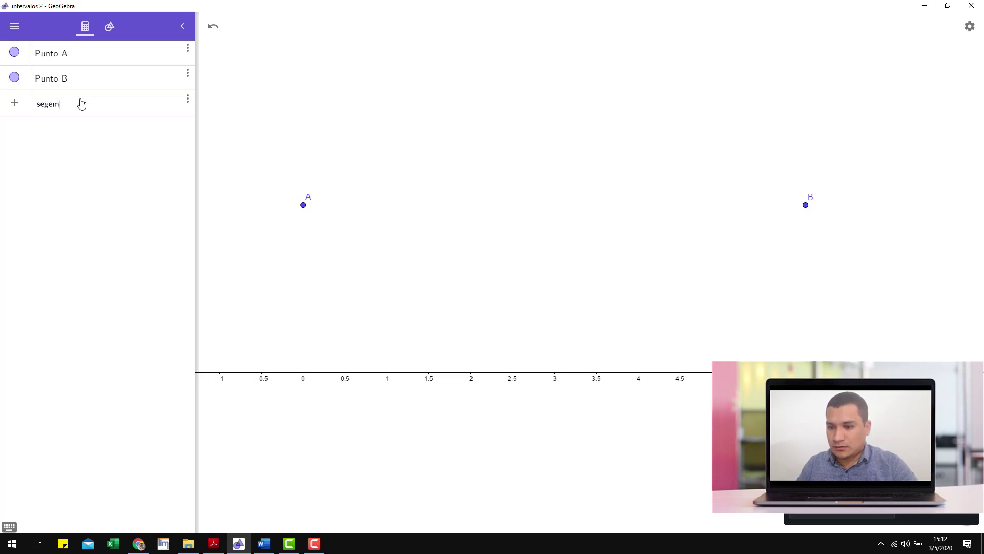
key(BackSpace)
key(BackSpace)
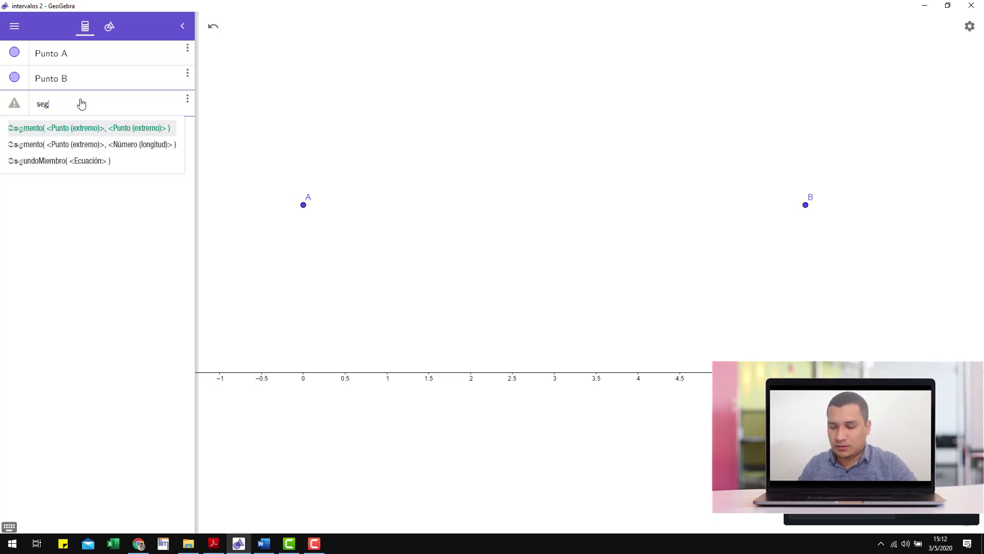
key(BackSpace)
key(BackSpace)
text(1 =)
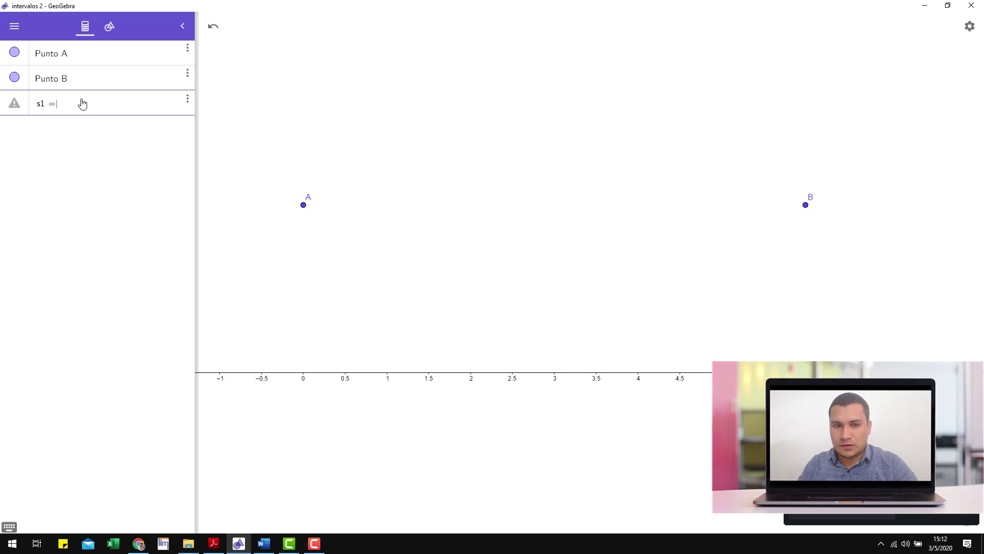
text( seg)
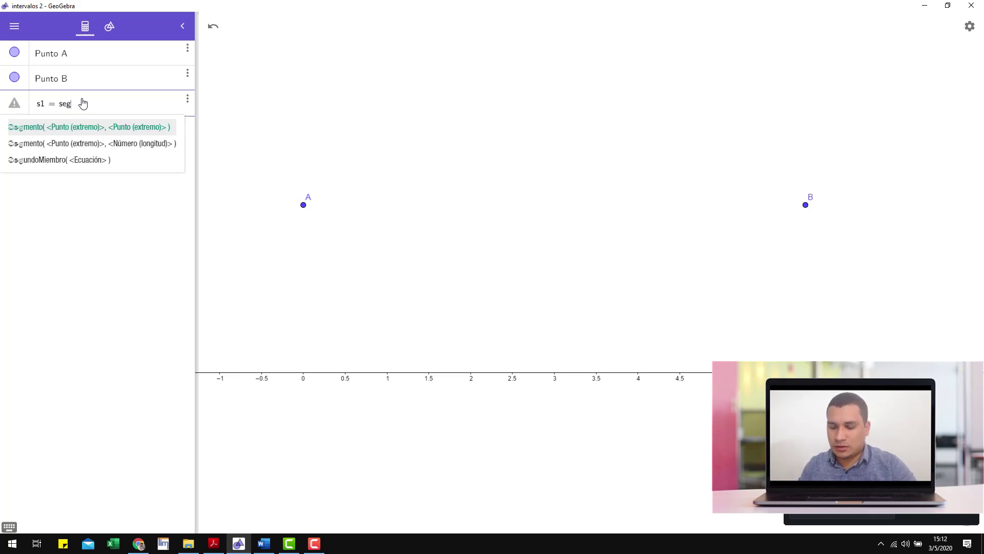
click(83, 128)
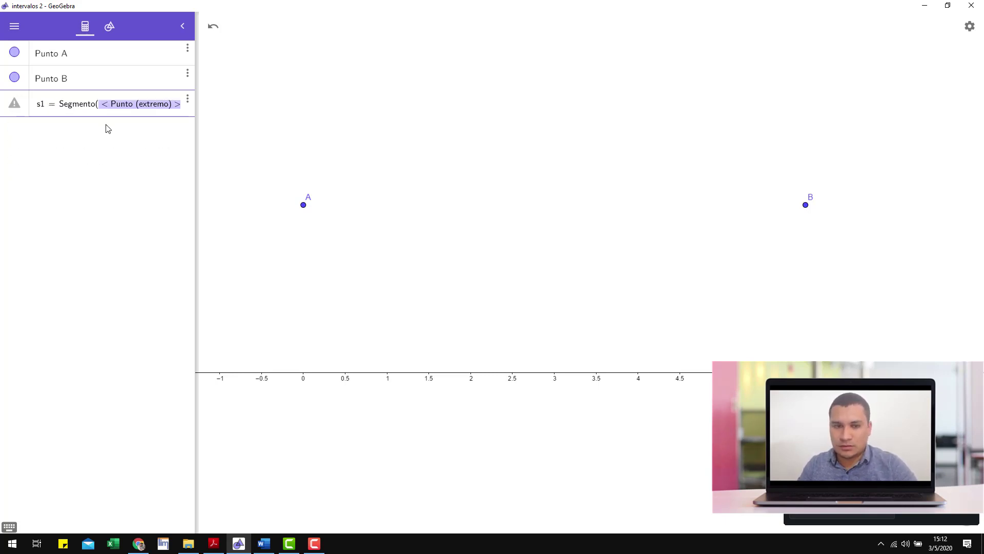
text(A,)
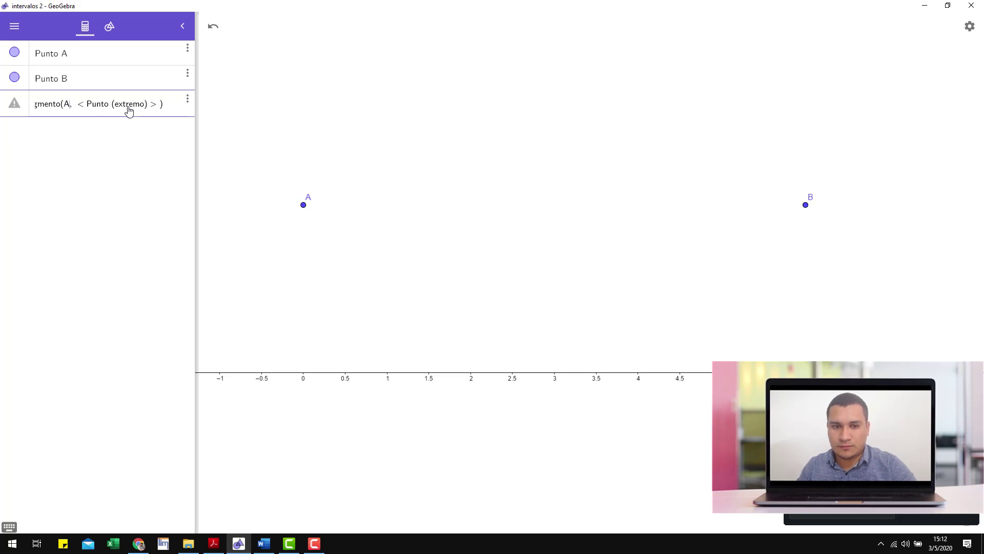
click(129, 104)
text(B)
key(Return)
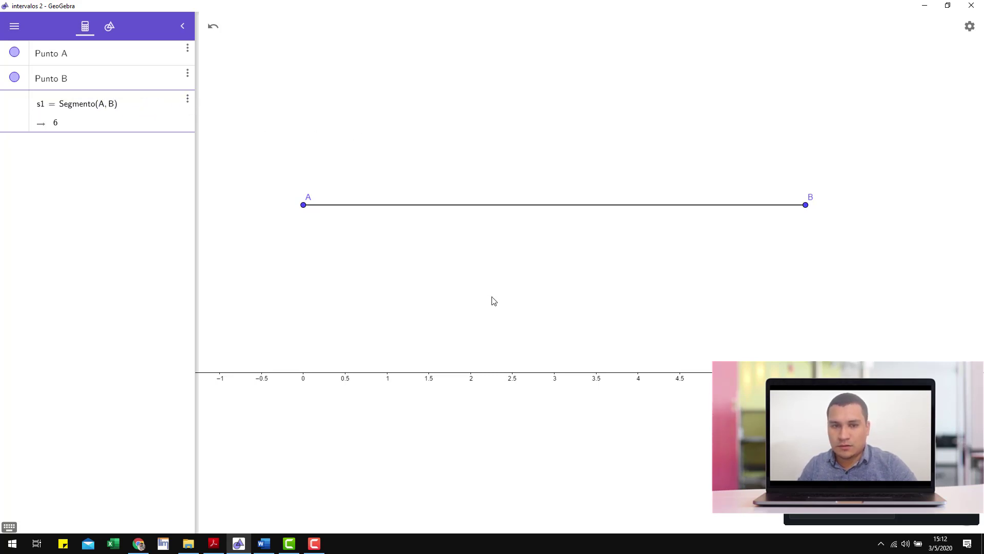
drag(513, 309, 515, 333)
scroll(512, 328, down, 3)
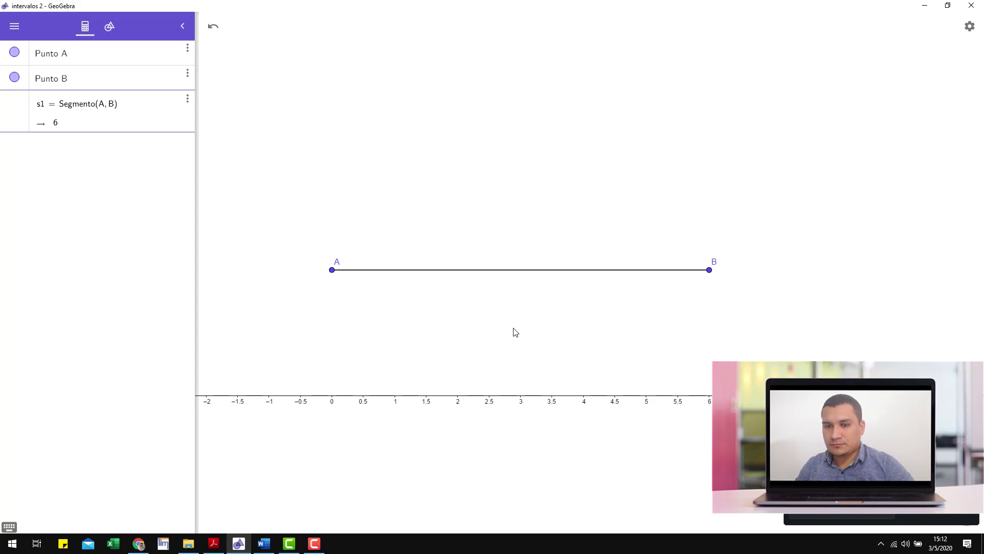
click(124, 173)
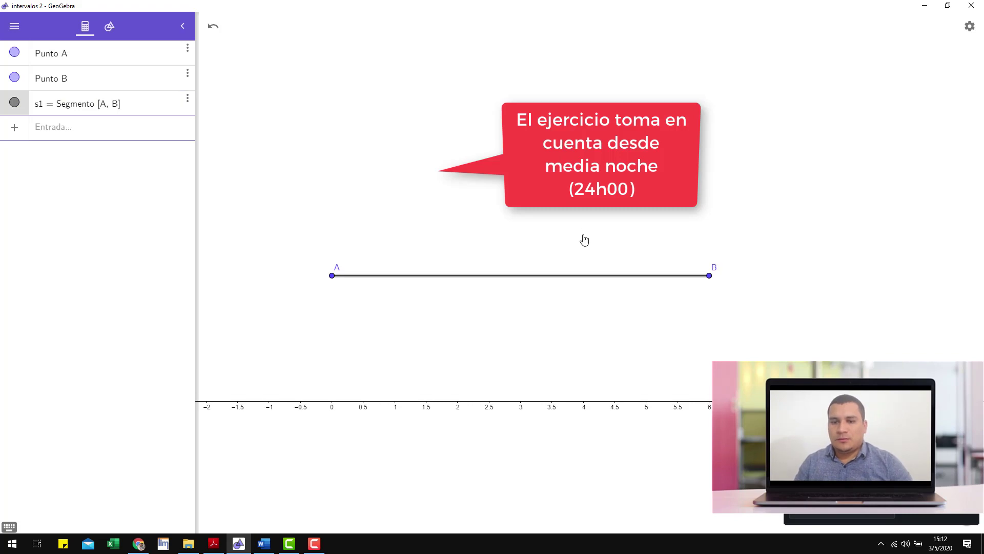
- Switch to the Word document and add an empty sub-bullet below case B's "20h00 hasta las 6h00."
key(alt+Tab)
scroll(392, 294, down, 2)
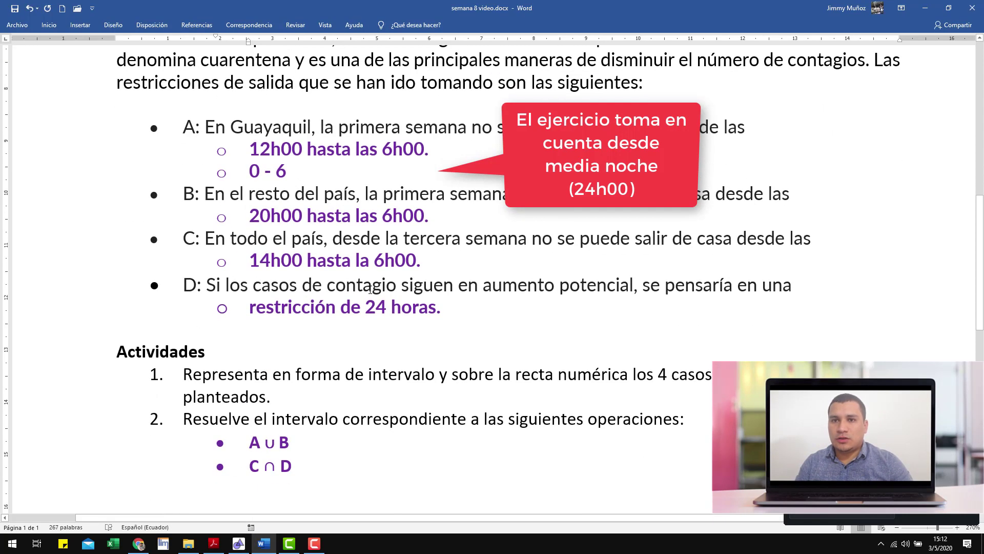
click(440, 218)
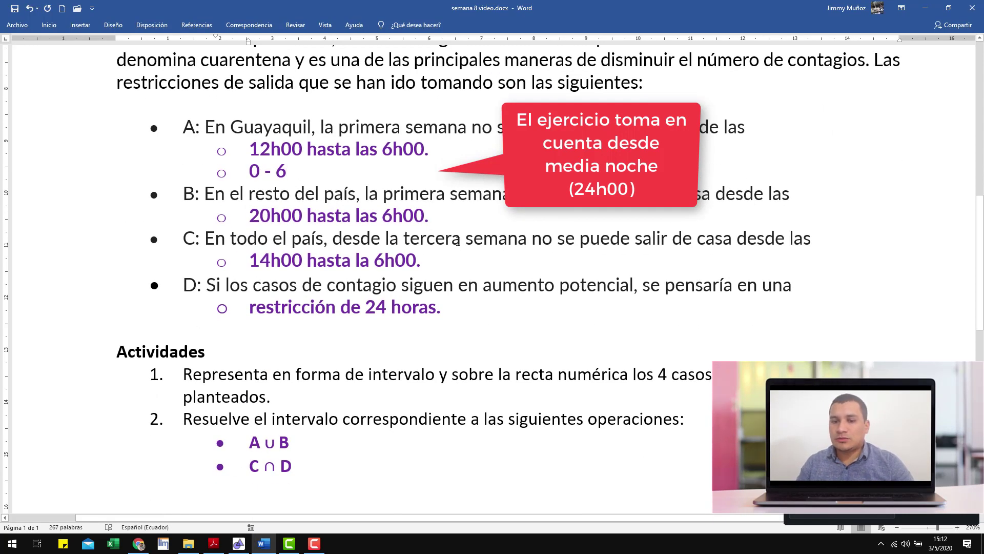
key(Return)
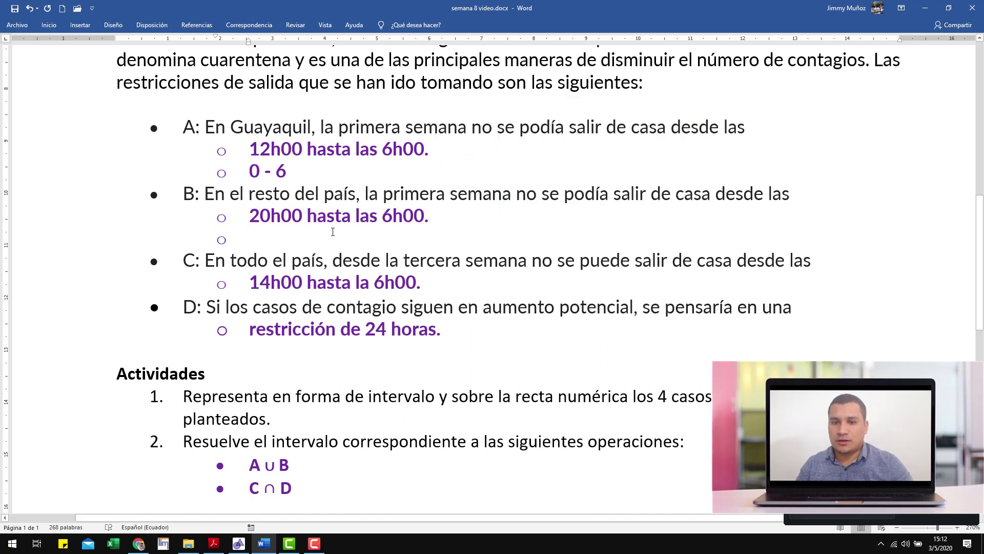
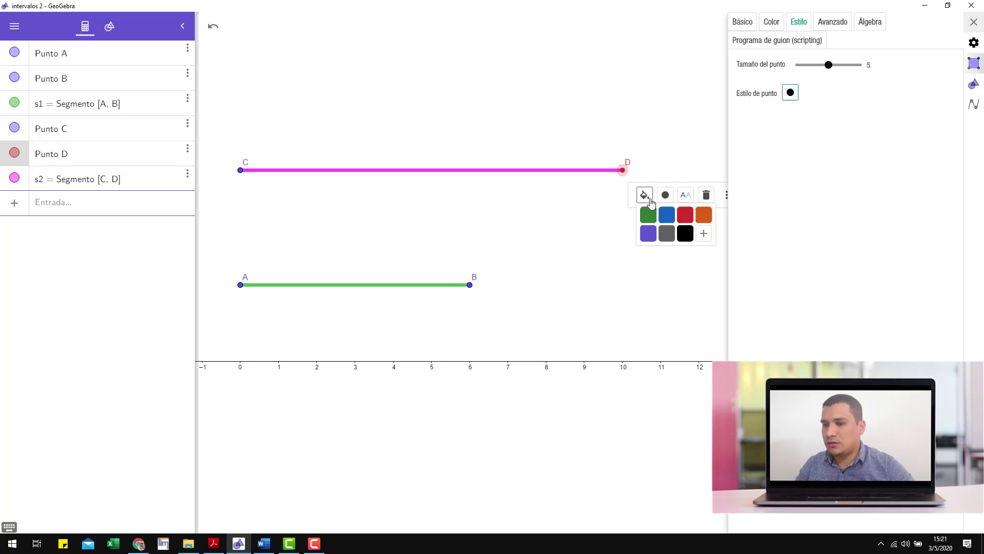
- In GeoGebra, try green on endpoint D of the magenta segment and settle on black
click(648, 214)
click(644, 198)
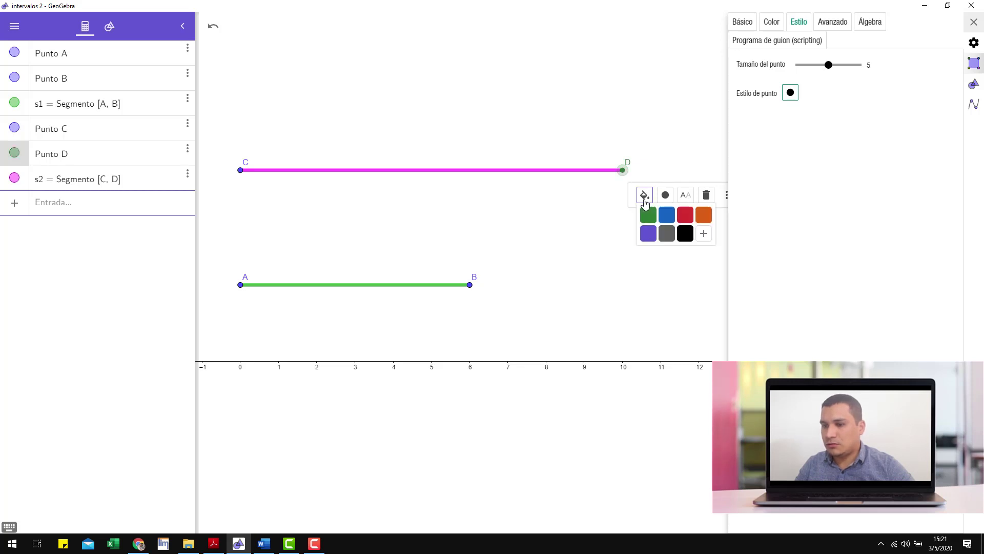
click(684, 233)
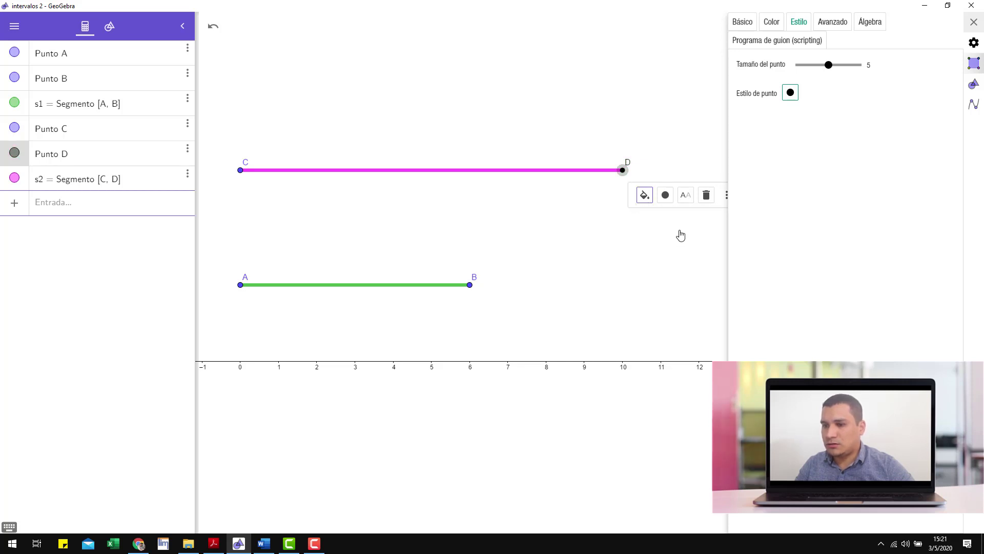
- Give point C the plain solid-dot style and colour it black
click(241, 171)
click(283, 195)
click(359, 234)
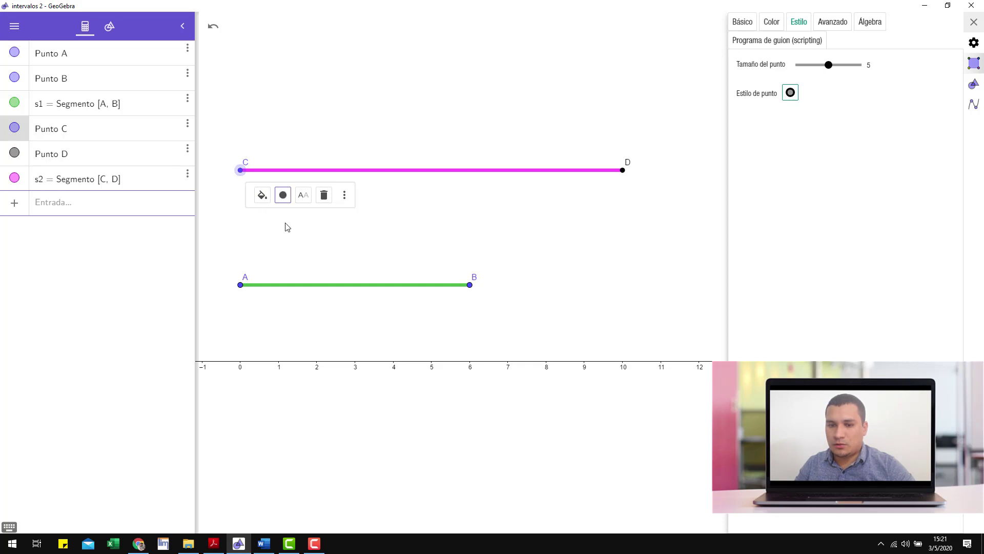
click(262, 195)
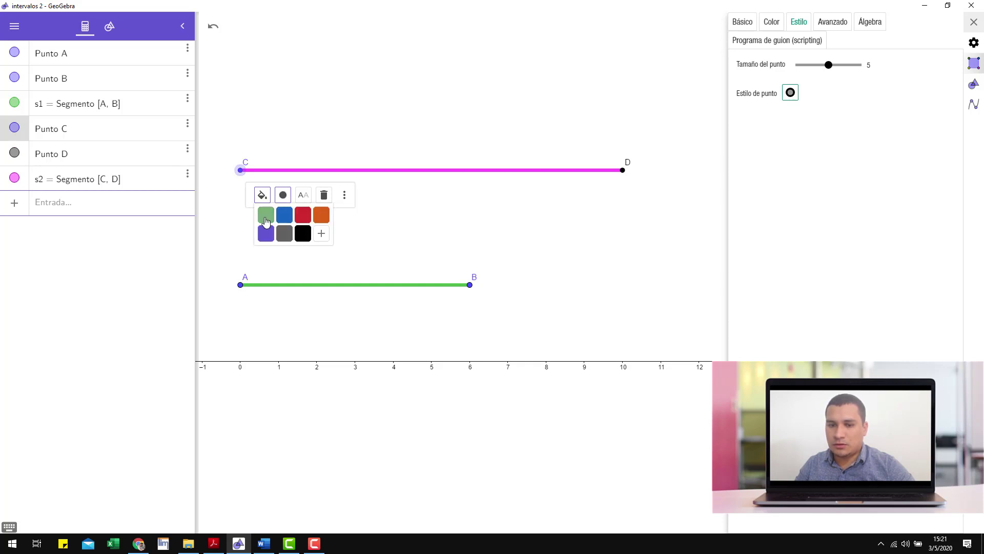
click(303, 233)
click(319, 151)
drag(420, 113, 436, 116)
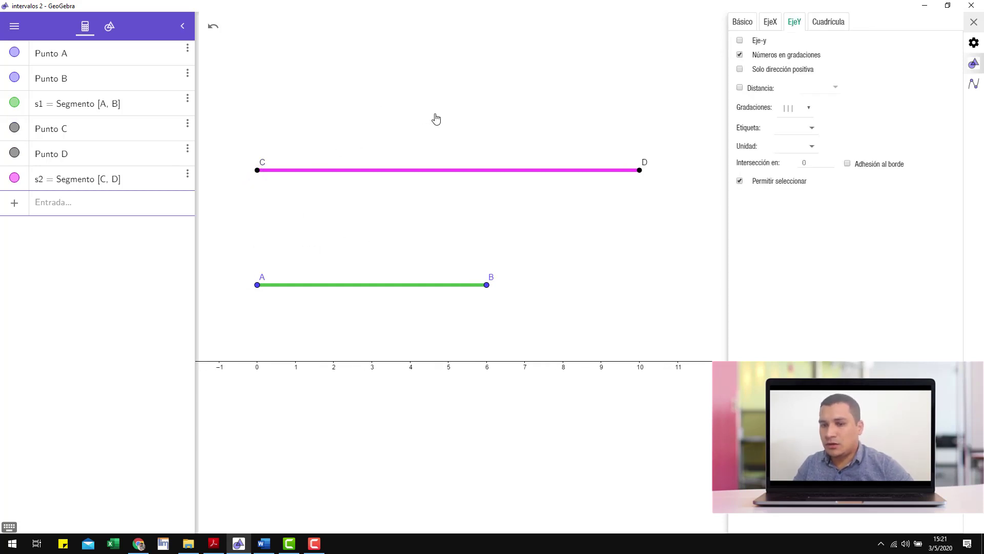
- Change point B's style to a hollow circle to mark an open endpoint, and inspect it up close
click(485, 285)
click(530, 310)
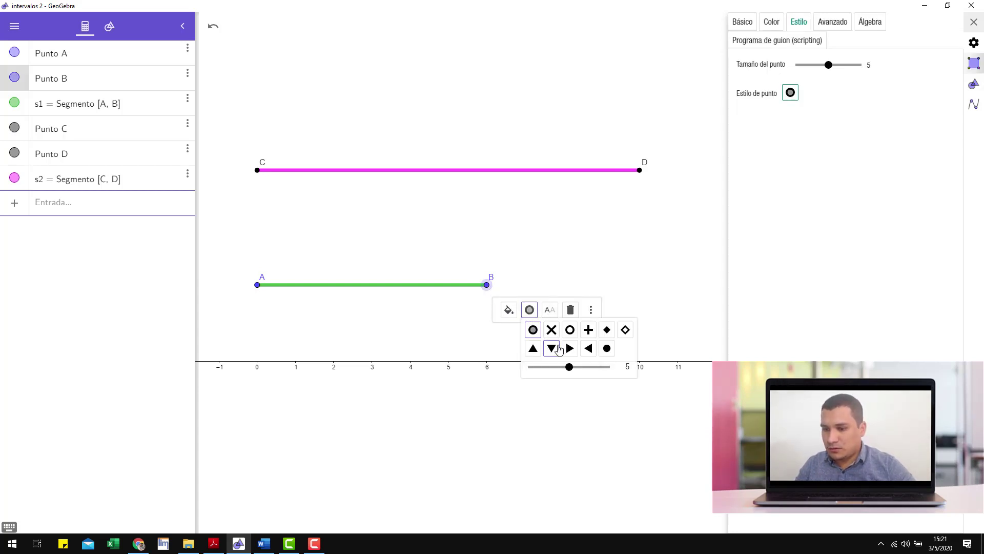
click(570, 329)
click(538, 282)
click(487, 286)
scroll(490, 291, up, 5)
scroll(488, 293, down, 5)
click(474, 308)
click(487, 290)
- Change point A's style to a hollow circle as well
click(234, 291)
click(277, 313)
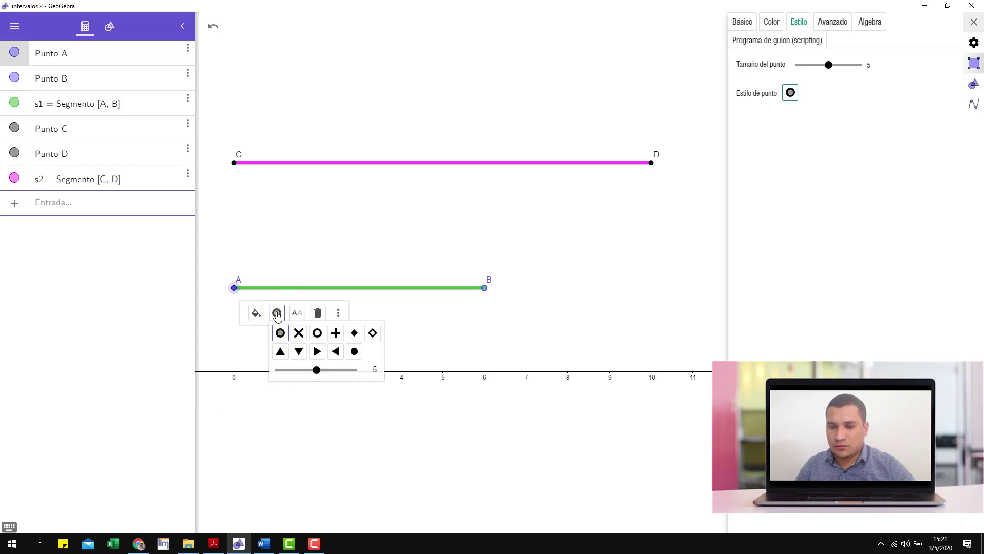
click(320, 339)
click(323, 259)
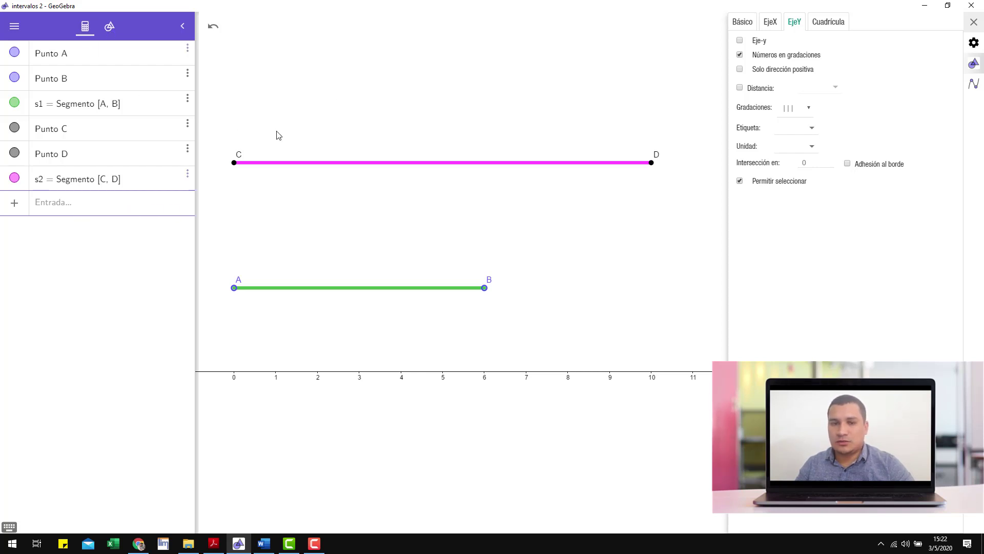
click(109, 29)
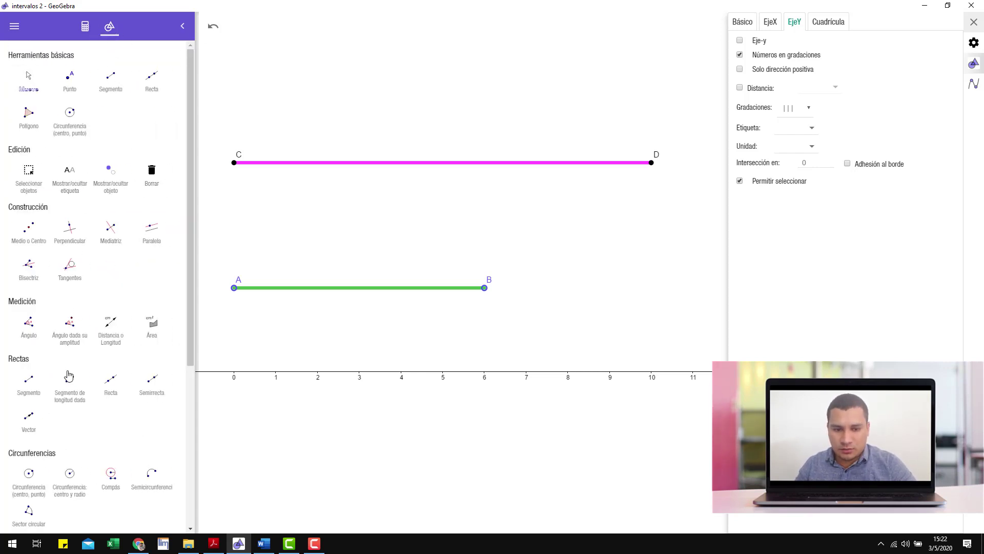
scroll(90, 413, down, 3)
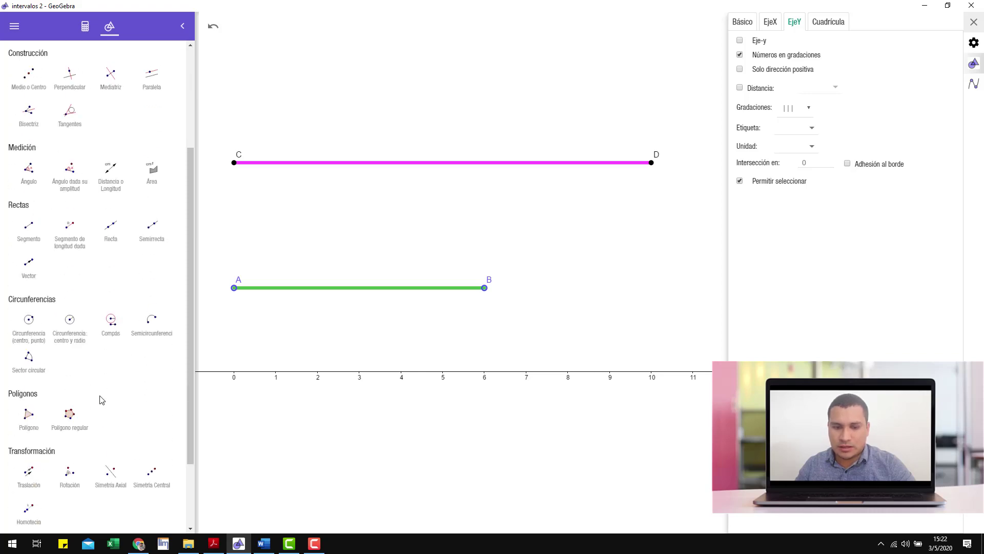
scroll(97, 399, up, 3)
- In the Word document, make the case labels A and B bold
click(264, 544)
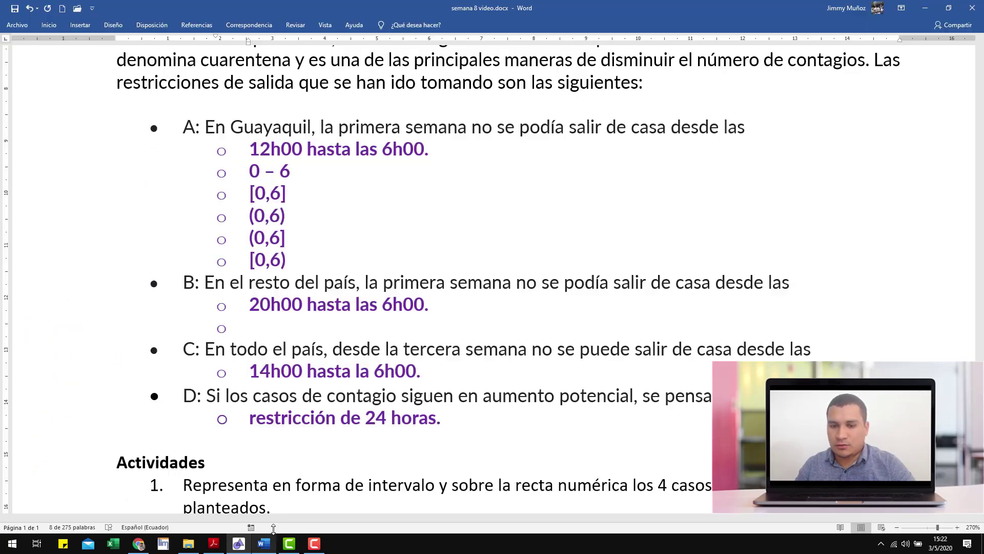
double_click(197, 127)
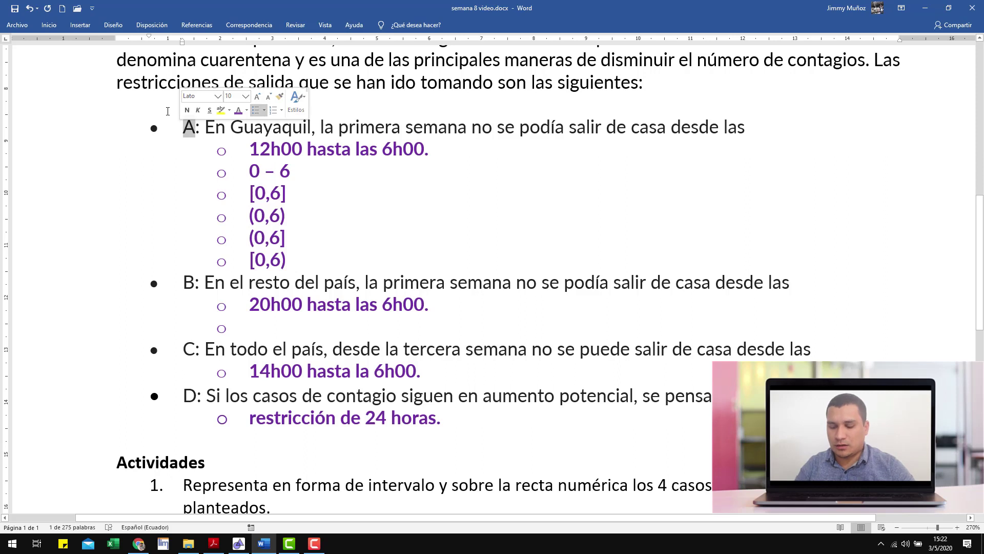
double_click(191, 282)
click(317, 256)
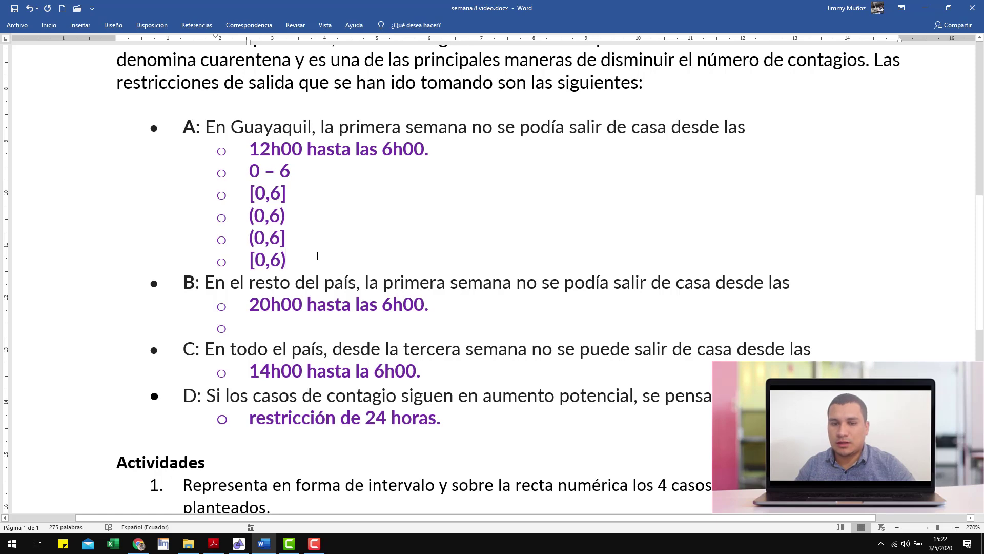
- Switch to GeoGebra, add a text label reading A, and place it just above the green segment
key(alt+Tab)
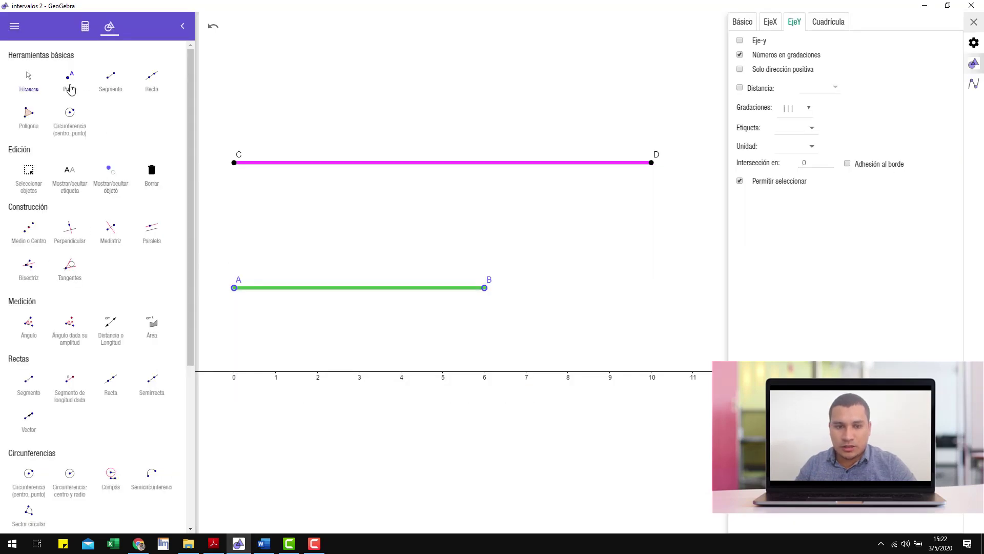
scroll(128, 382, down, 5)
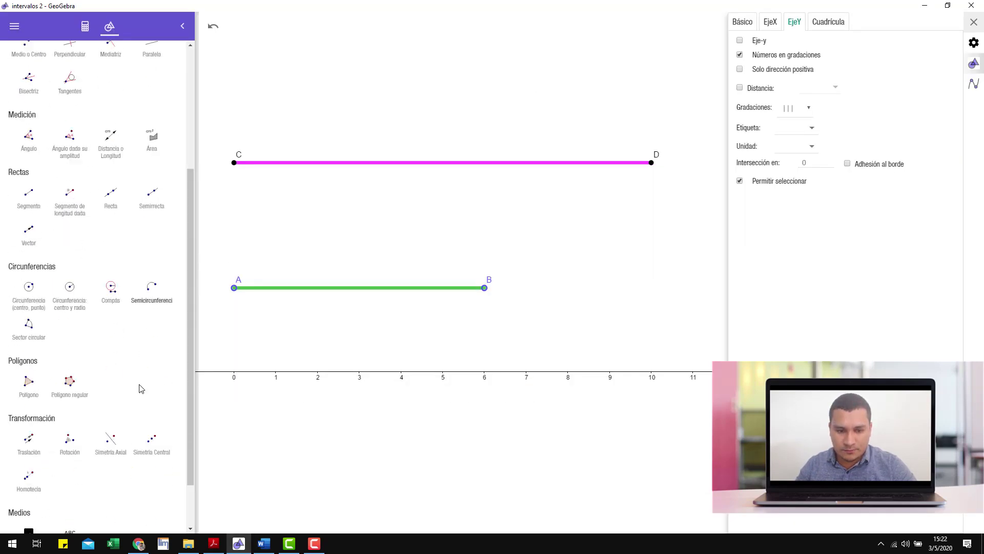
click(70, 474)
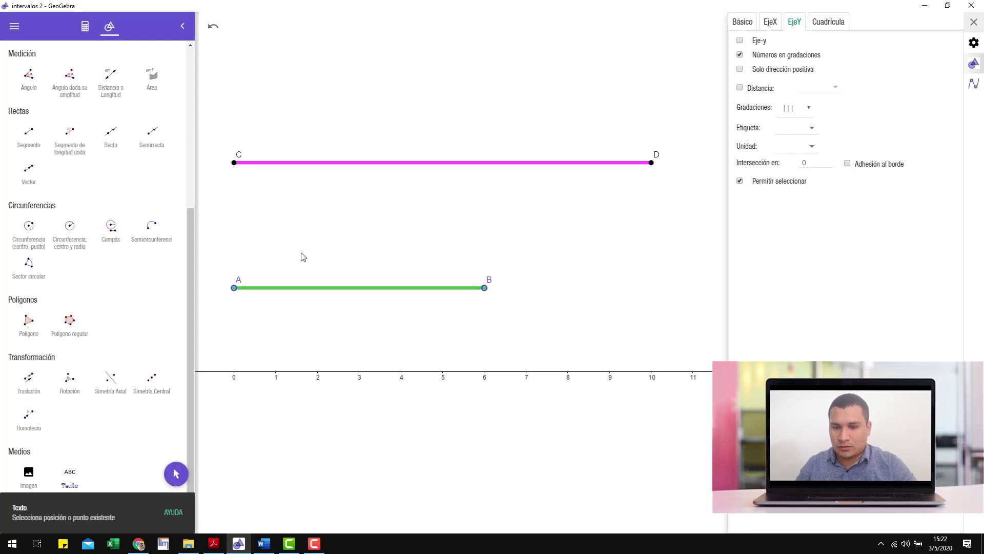
click(334, 138)
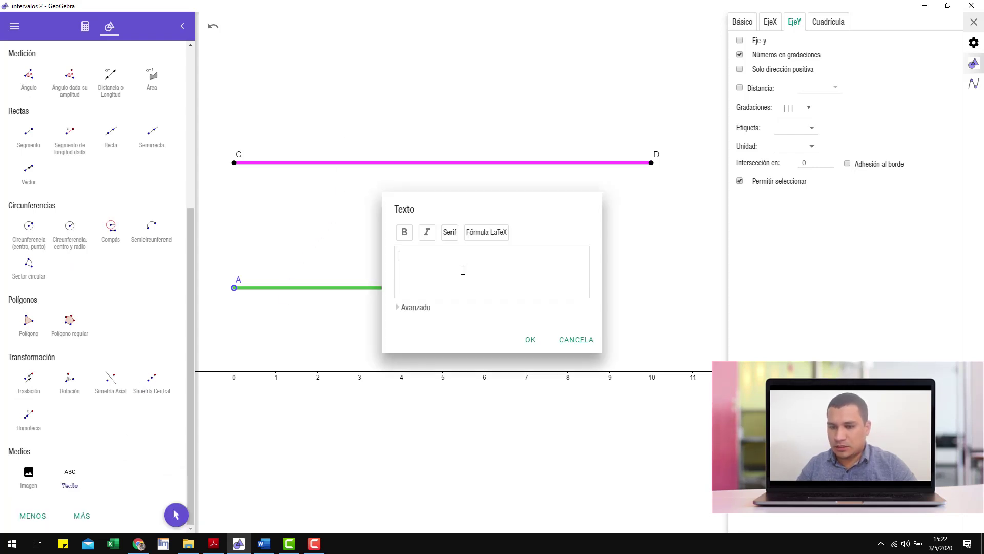
click(530, 339)
drag(331, 133, 338, 278)
- Format the new A text above the green segment as bold Sans-Serif in size Grande
click(772, 22)
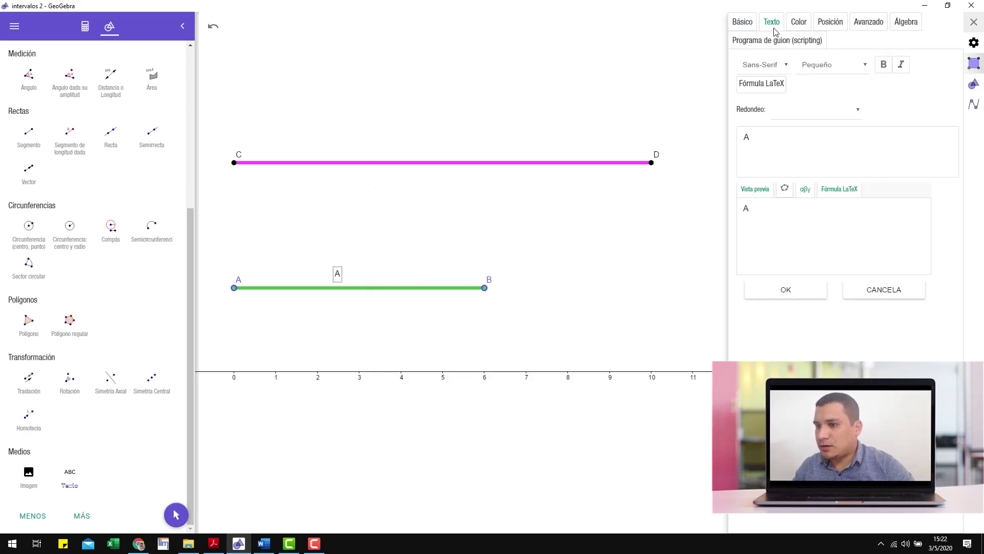
click(881, 68)
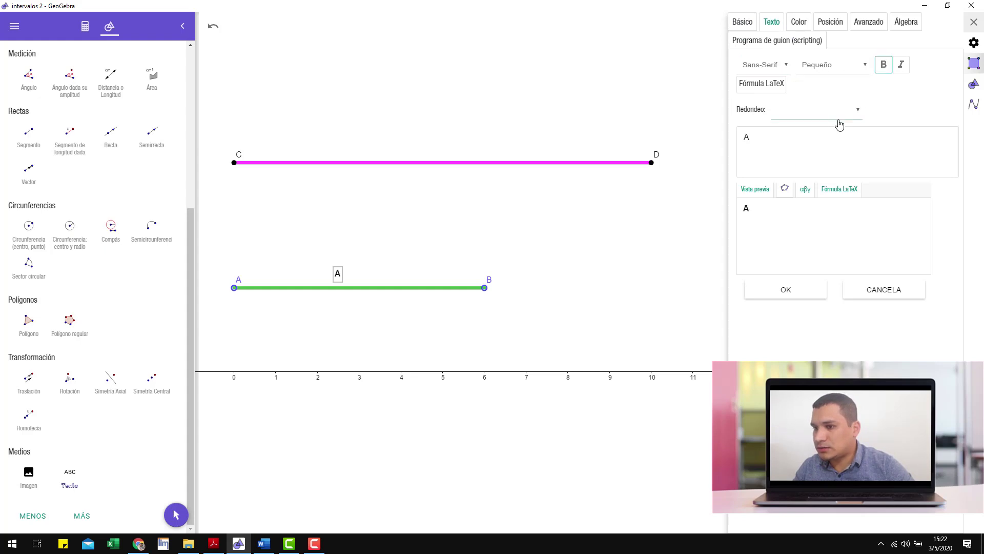
click(786, 67)
click(769, 91)
click(842, 68)
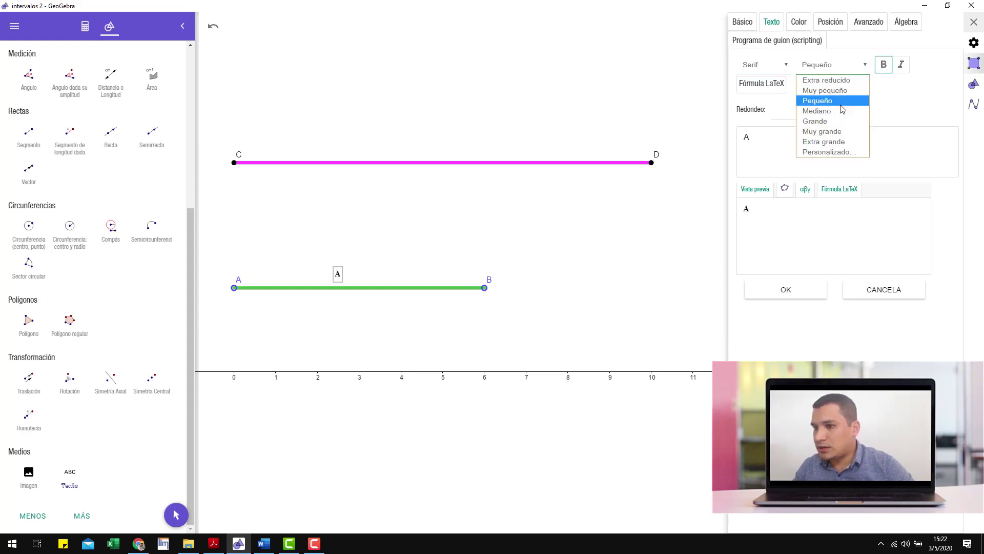
click(849, 132)
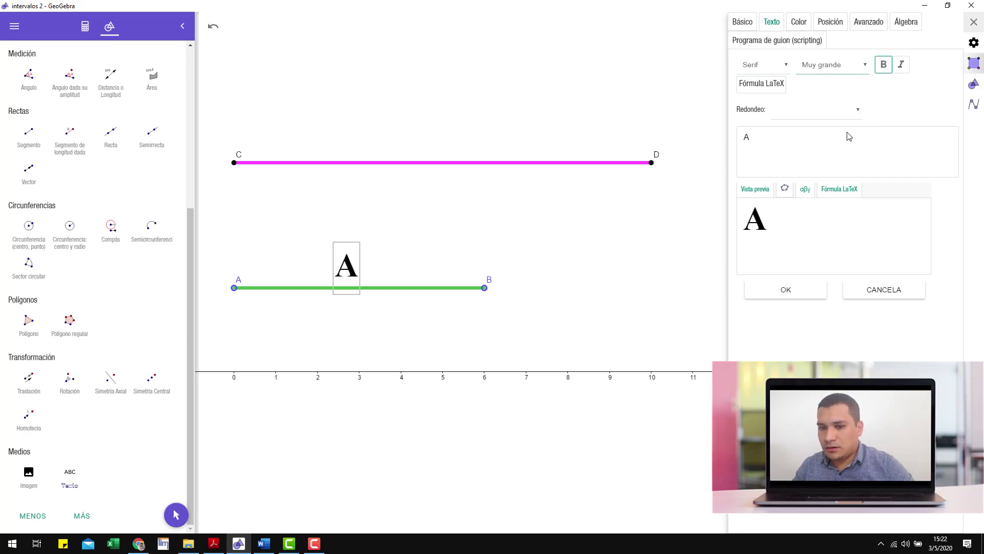
click(838, 66)
click(815, 121)
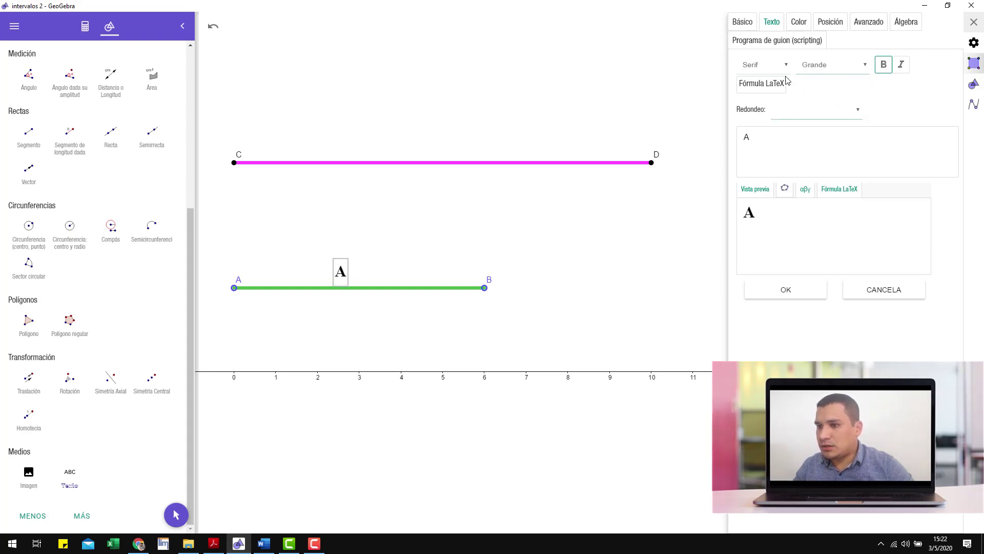
click(769, 64)
click(761, 79)
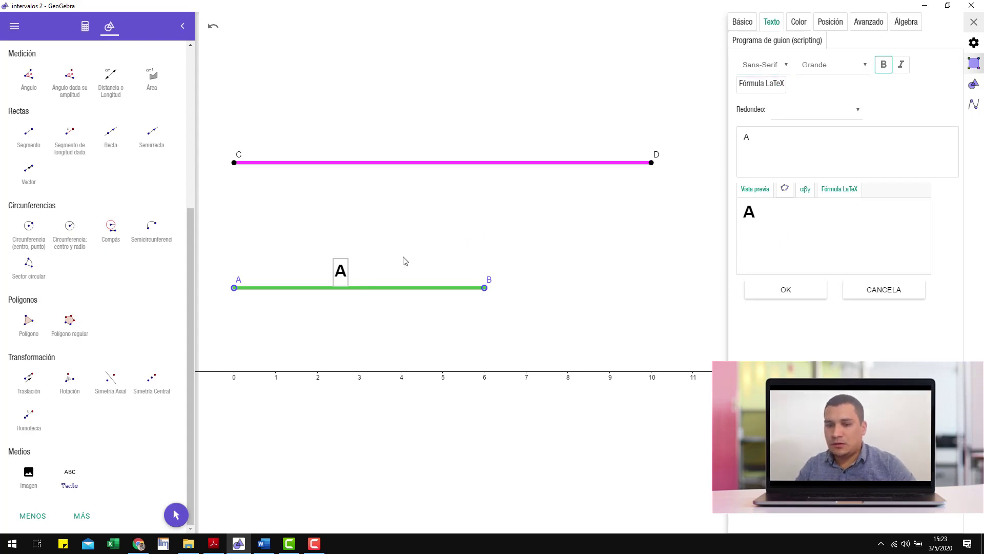
click(338, 278)
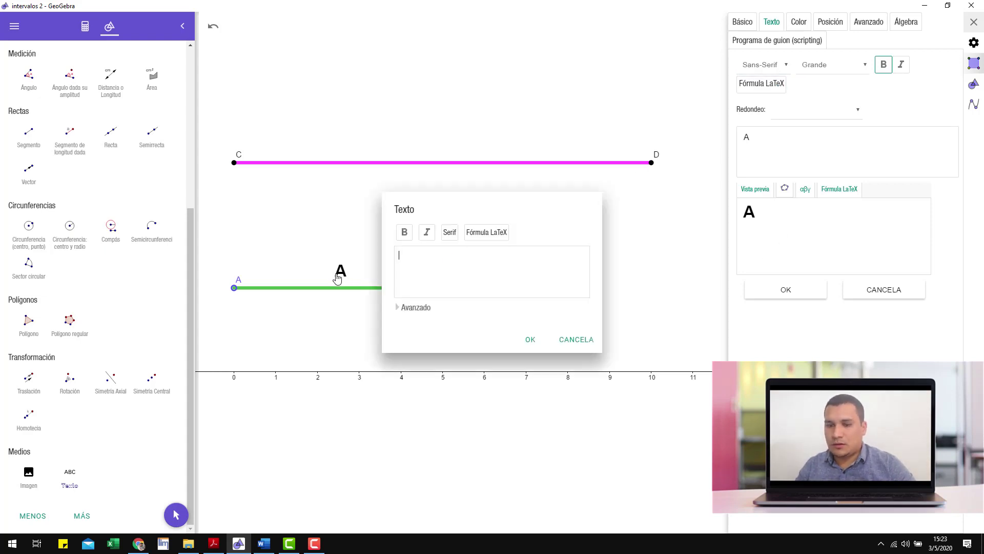
click(576, 340)
- Add a second text label reading B above the middle of the magenta segment
click(70, 478)
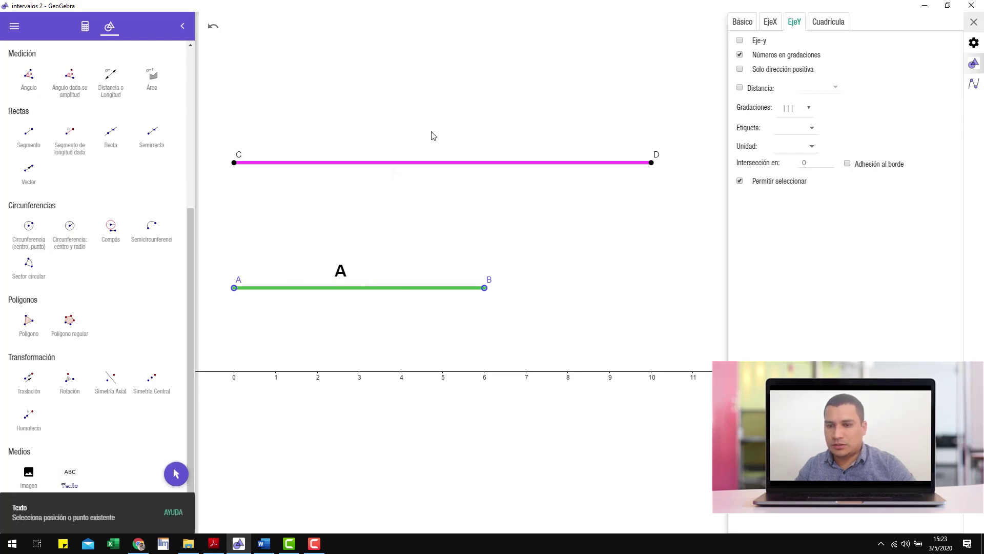
click(440, 150)
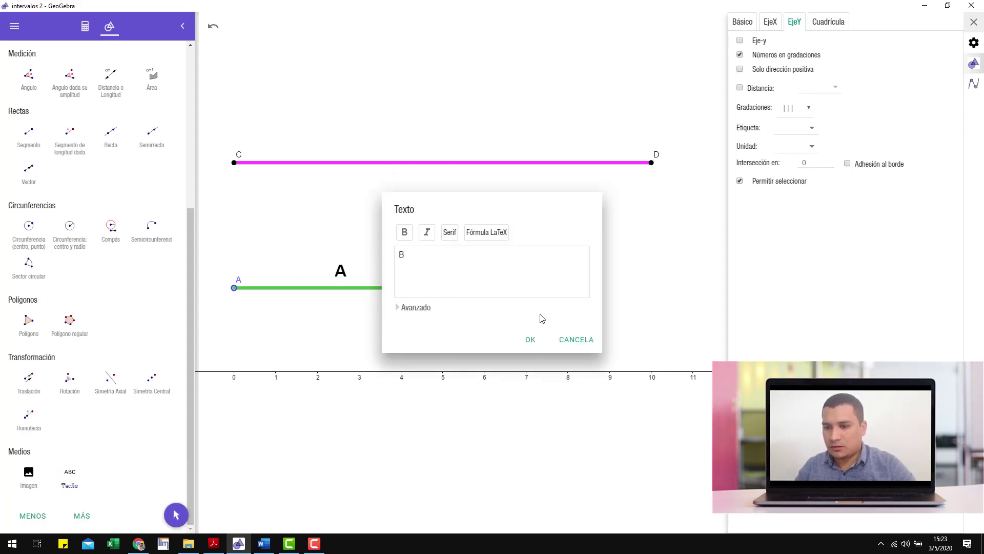
click(531, 339)
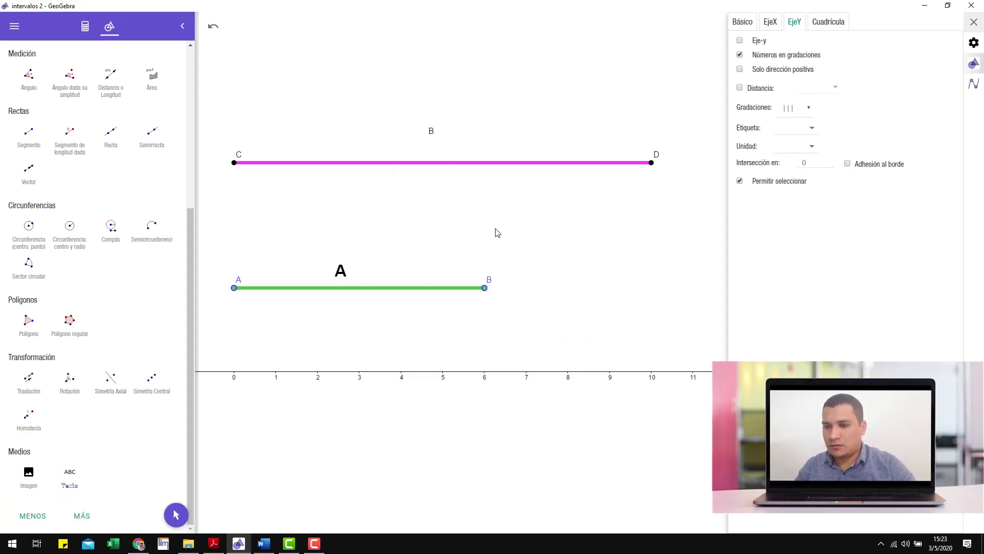
click(441, 132)
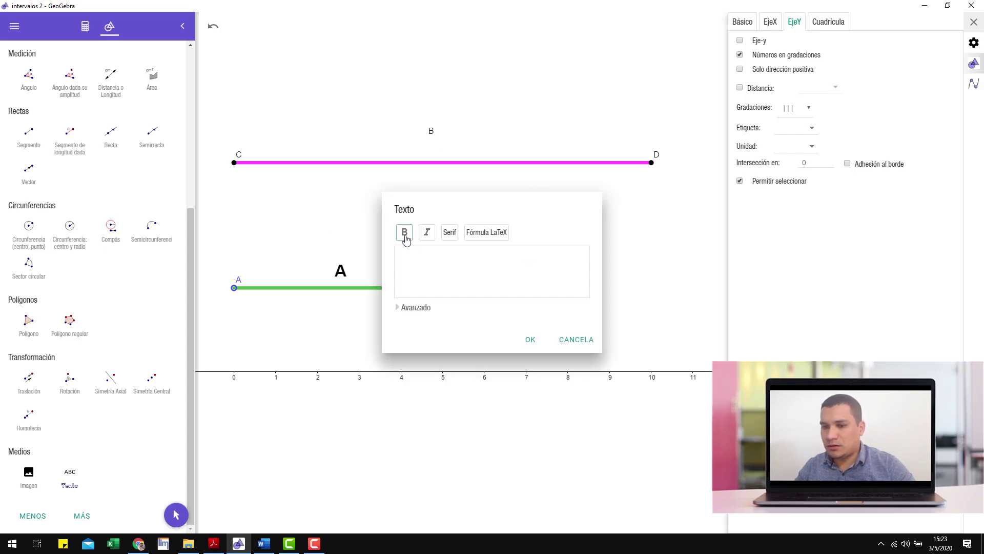
click(575, 339)
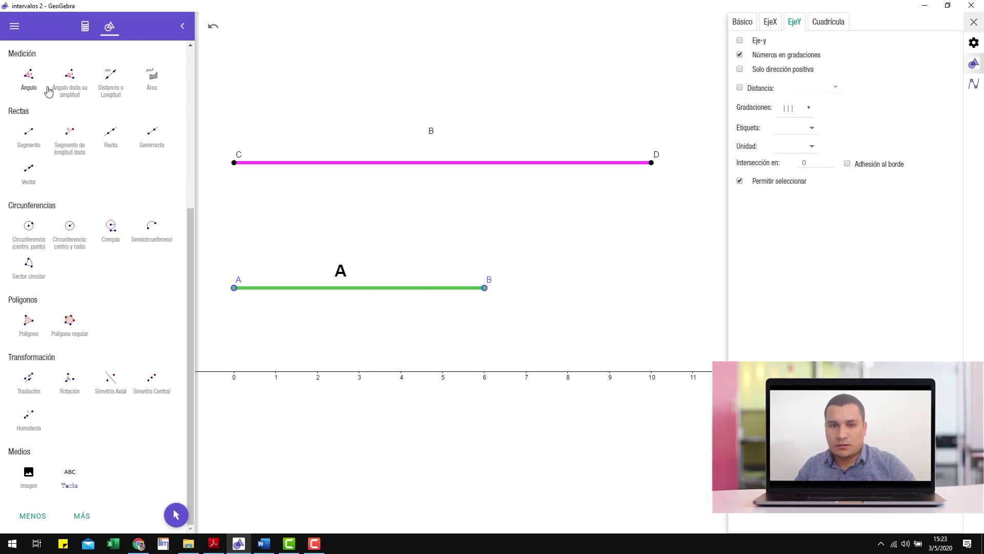
- Make the B text above the magenta segment bold in size Grande and move it slightly closer to the segment
scroll(44, 87, up, 5)
click(29, 78)
click(431, 132)
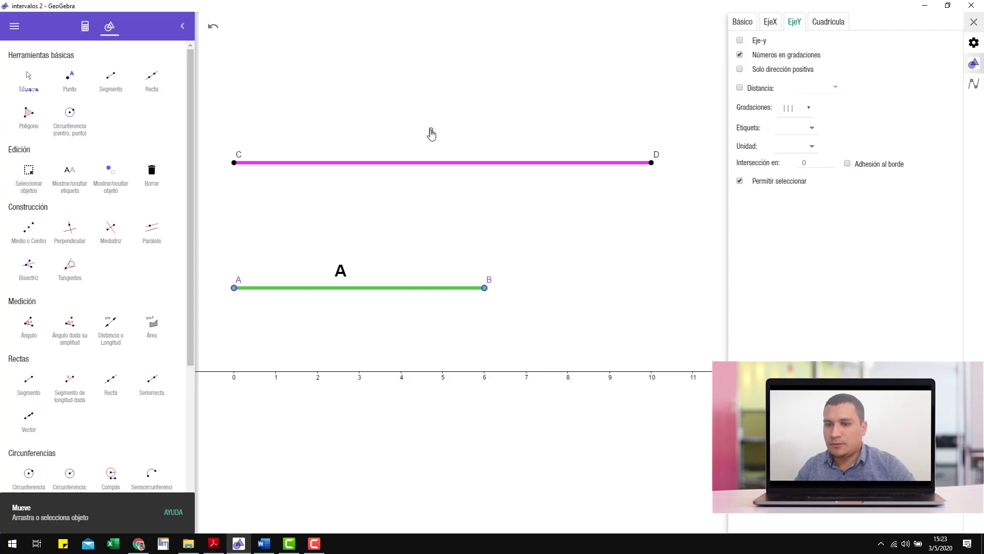
click(884, 64)
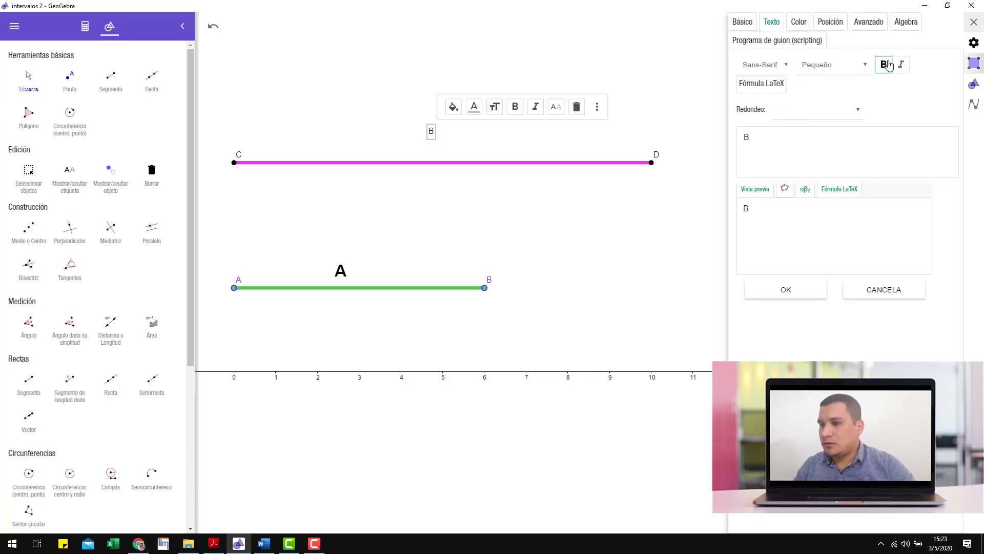
click(848, 65)
click(836, 132)
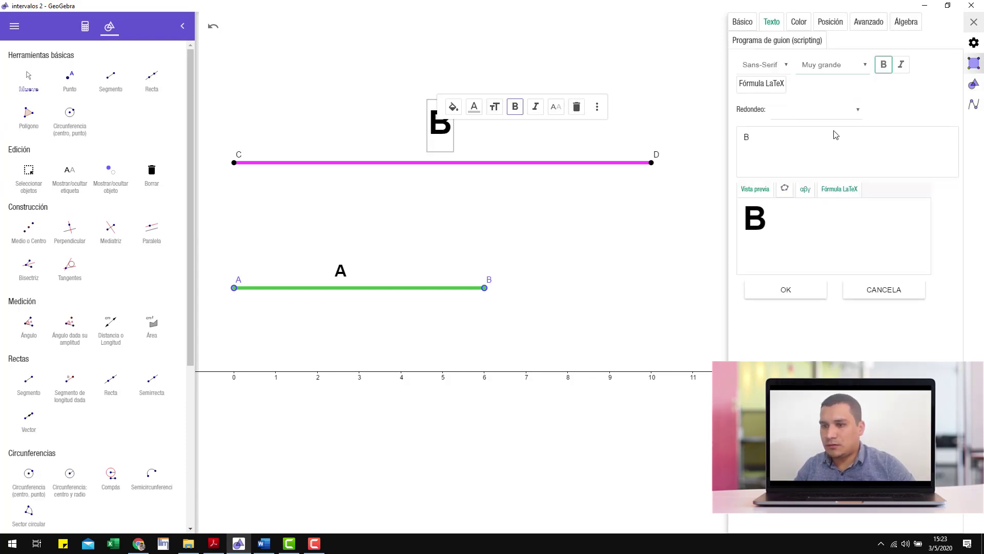
click(846, 65)
click(849, 121)
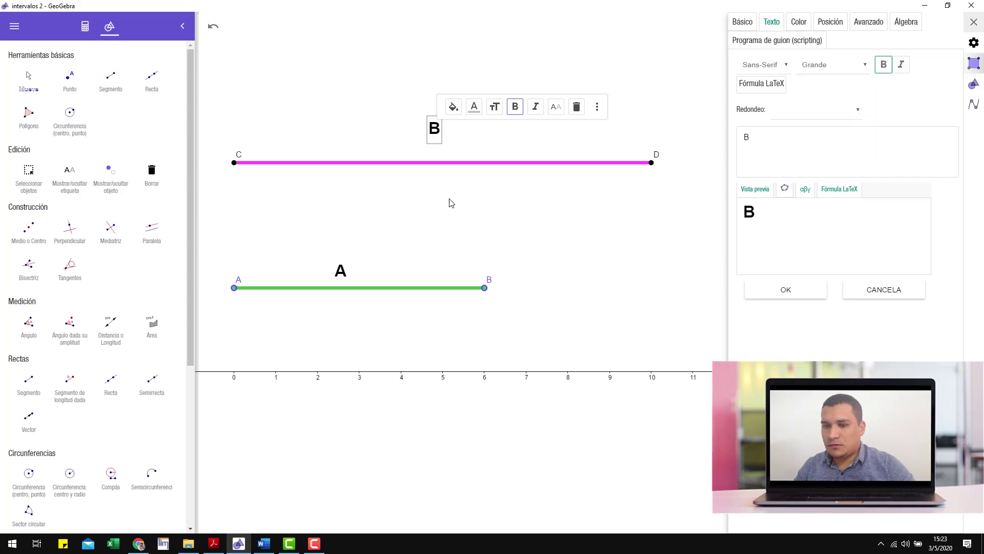
click(450, 200)
click(433, 135)
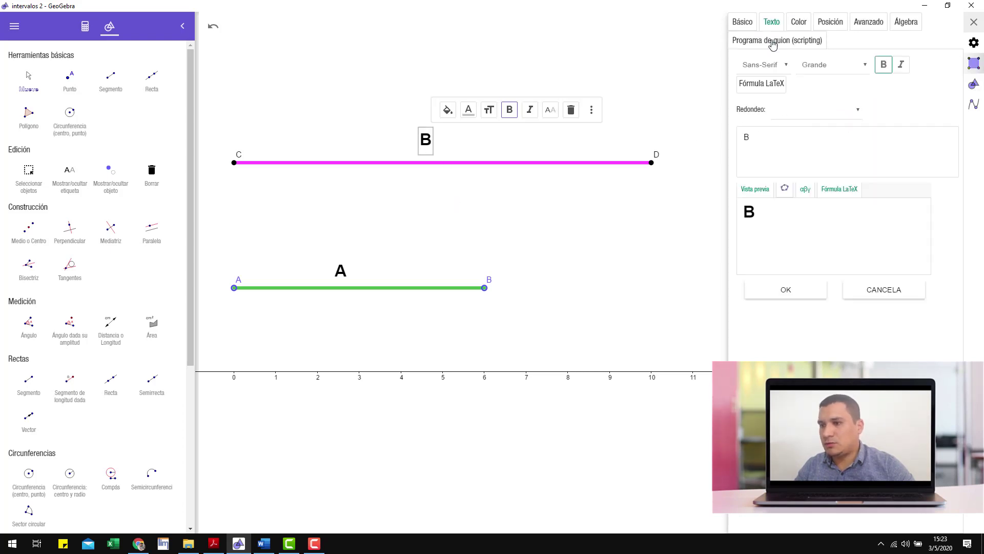
- Colour the B text magenta (#FF00FF) and the A text green (#009900) to match their segments
click(799, 21)
click(756, 142)
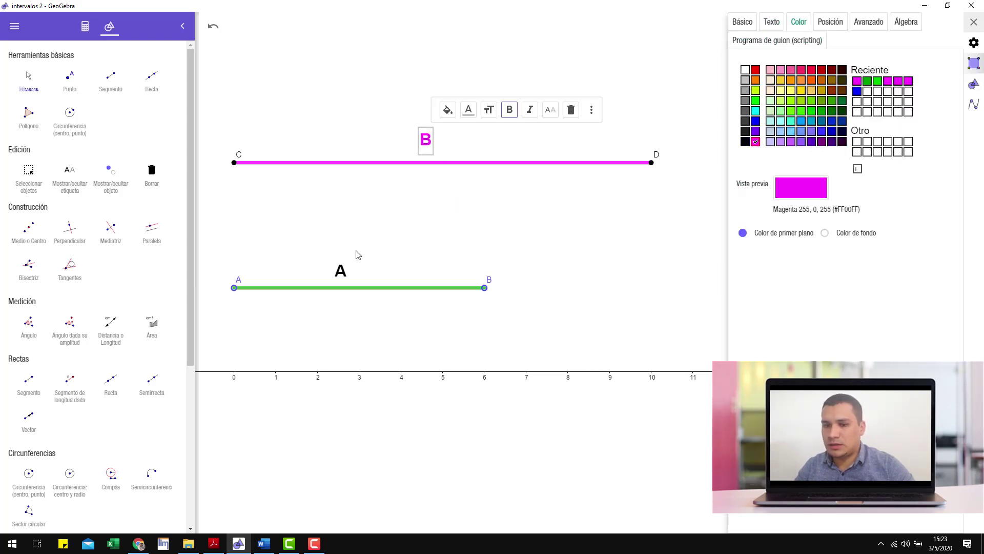
click(339, 272)
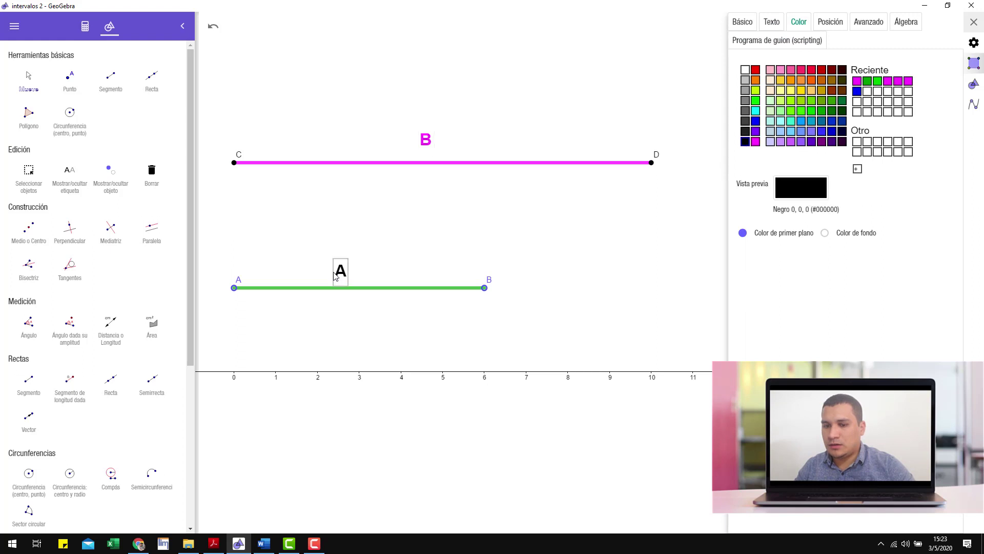
click(813, 110)
click(822, 111)
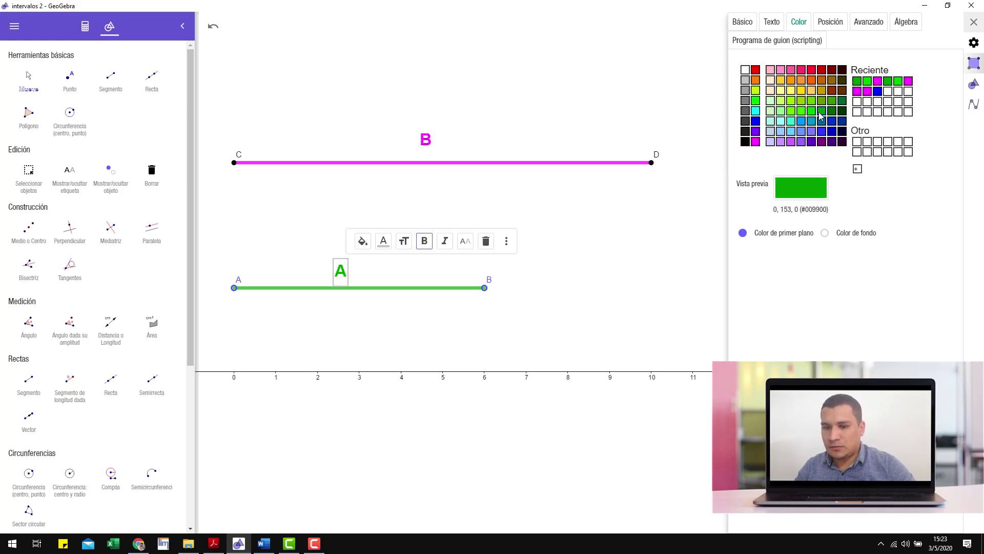
click(600, 250)
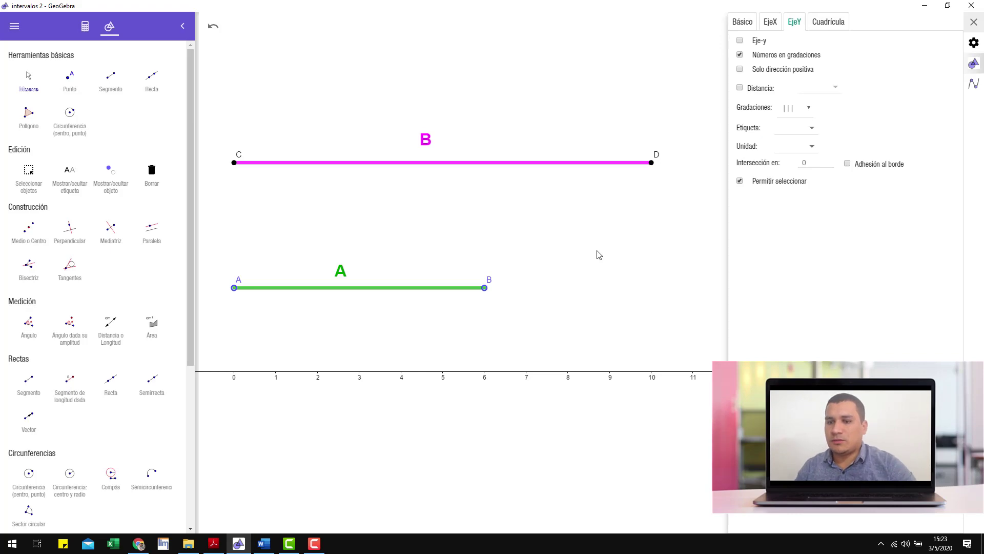
- In the Word document, delete the four interval notations under case A and the empty bullet under case B
key(alt+Tab)
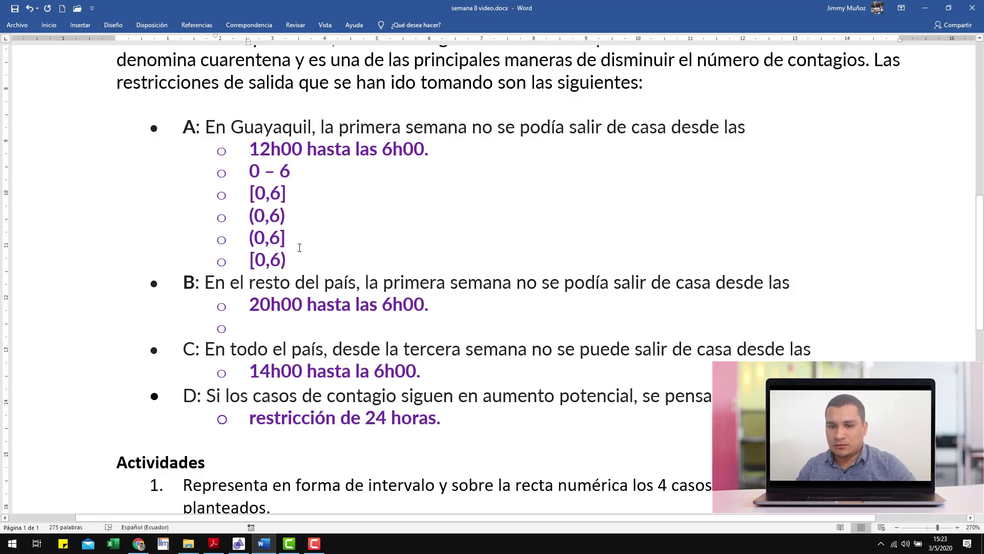
mouse_move(236, 200)
mouse_down()
mouse_move(252, 173)
mouse_move(252, 197)
mouse_up()
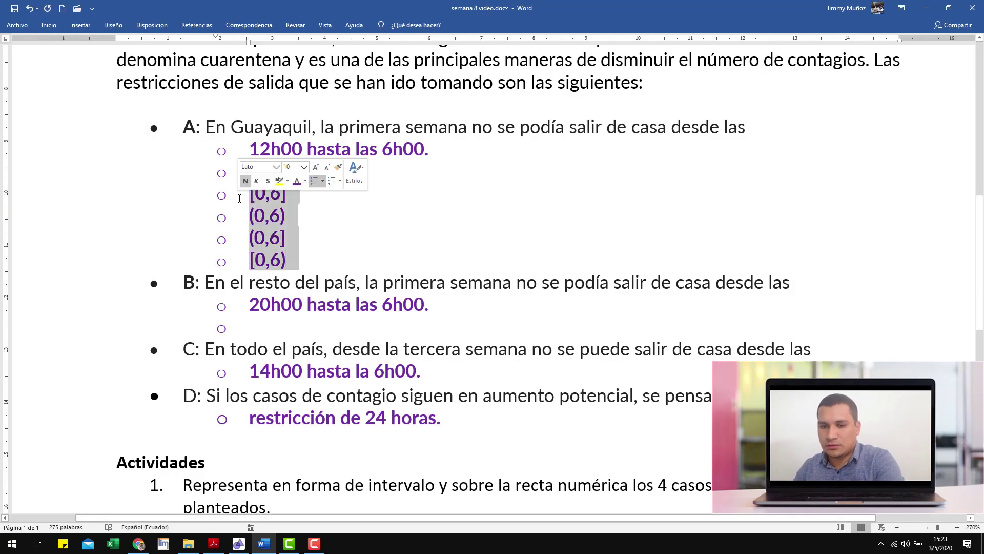
key(Delete)
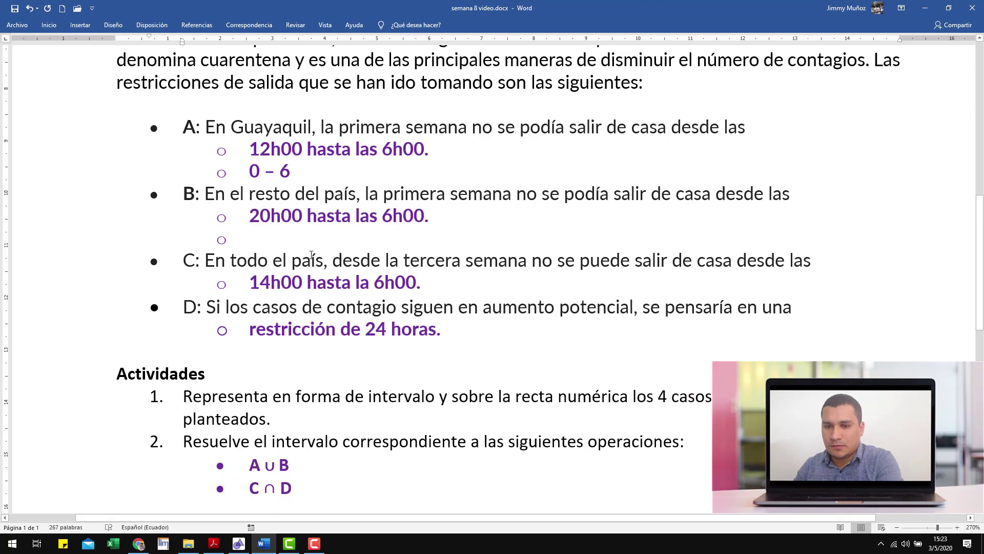
click(293, 233)
key(BackSpace)
key(BackSpace)
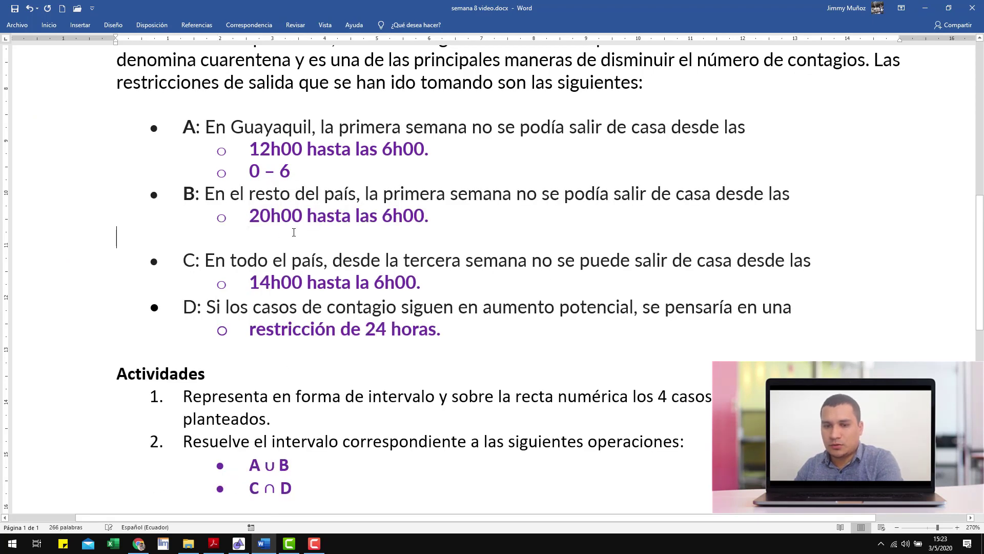
- Compare cases A and B in Word with their GeoGebra segments, and highlight the A ∪ B operation in activity 2
drag(175, 126, 448, 214)
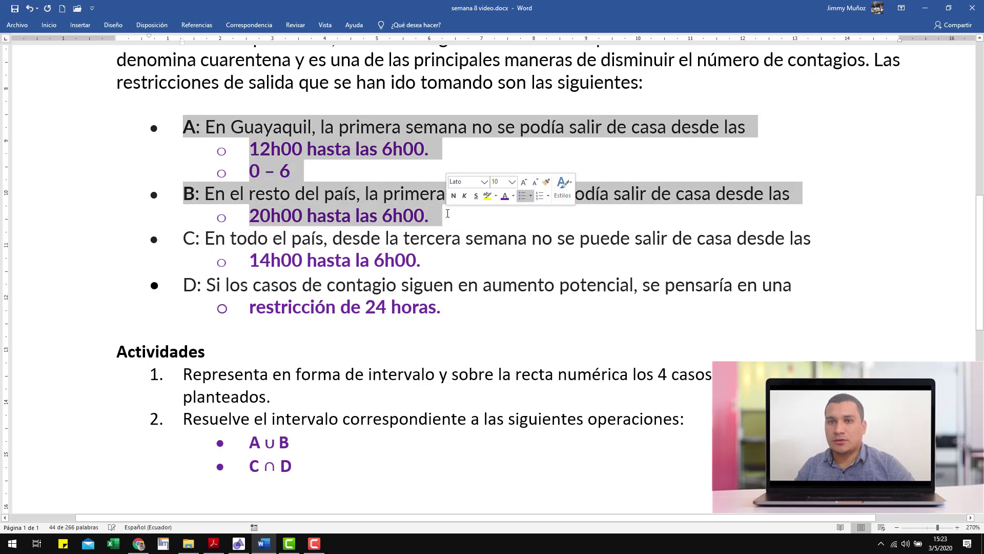
key(alt+Tab)
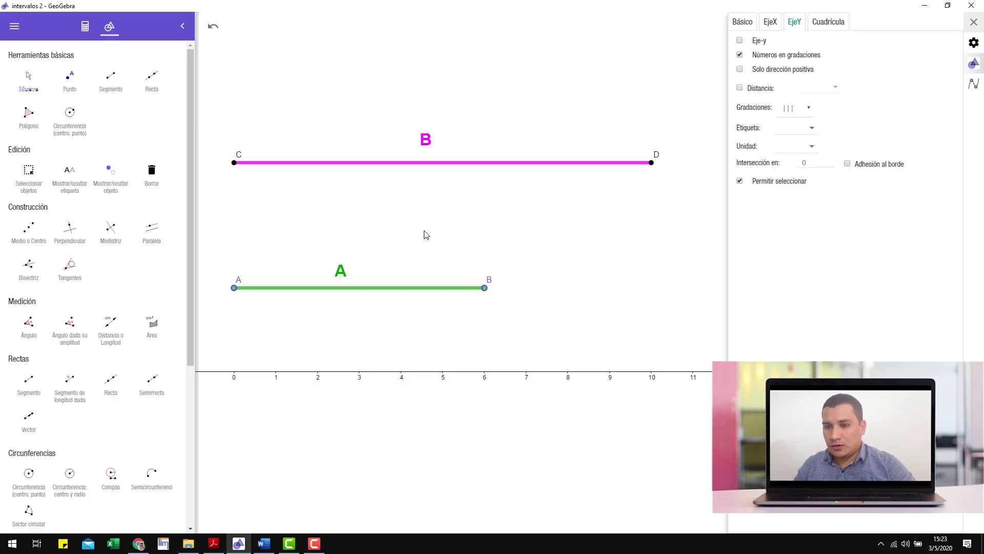
drag(430, 235, 446, 252)
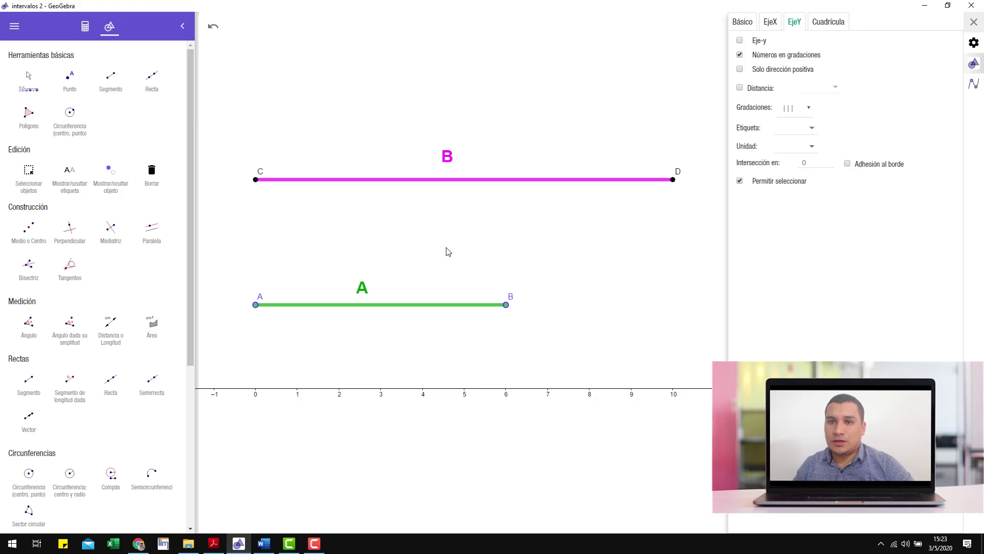
key(alt+Tab)
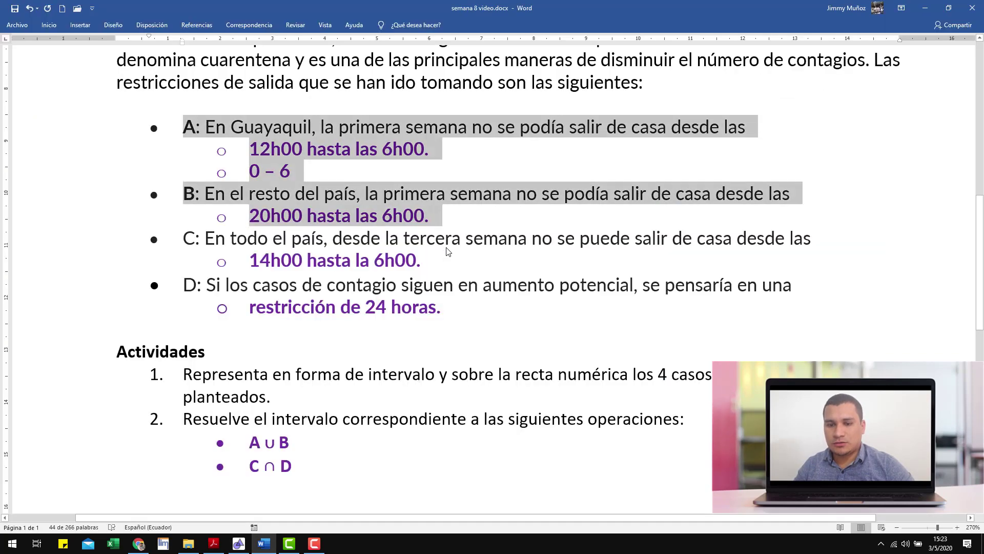
scroll(286, 358, down, 4)
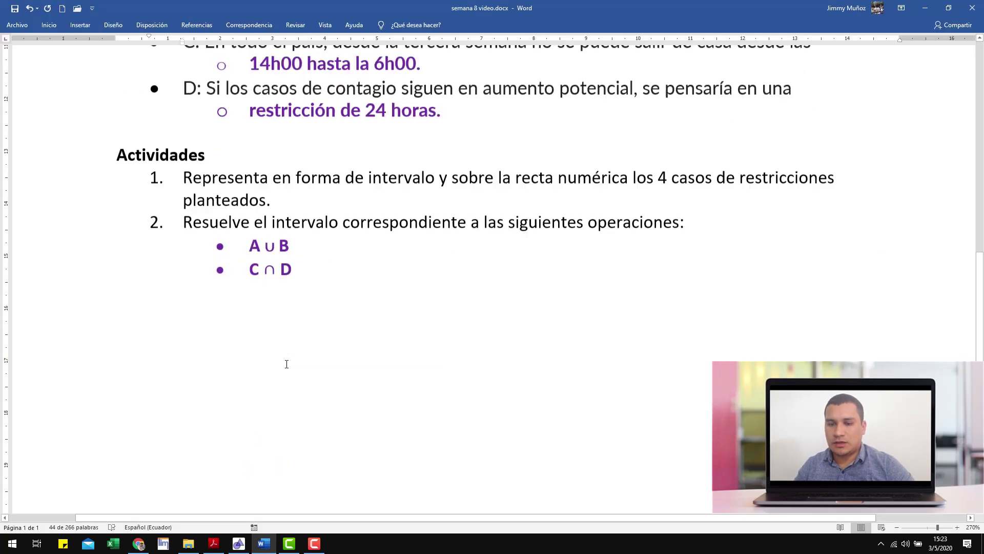
triple_click(247, 244)
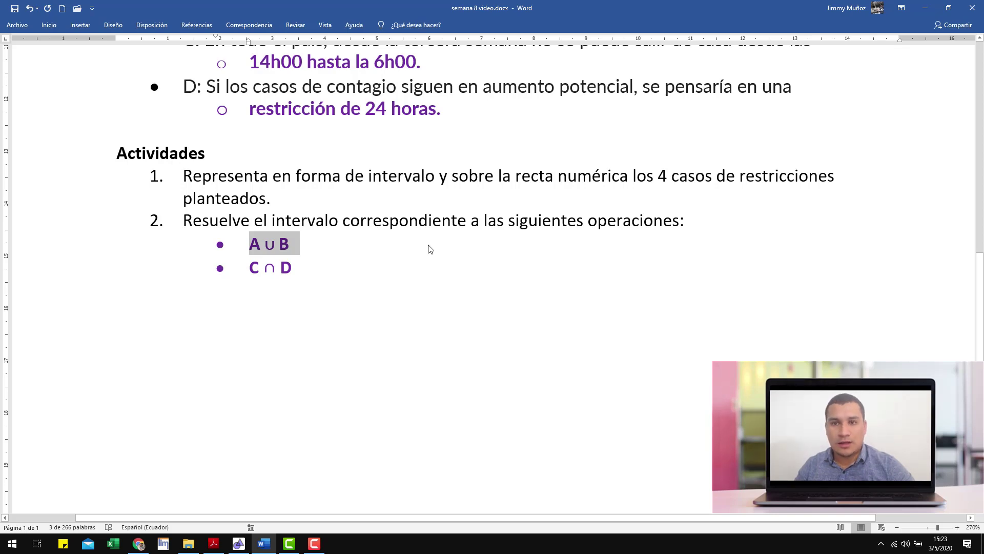
- Switch to GeoGebra and hide the labels of endpoints A, B, C and D on the green and magenta segments
key(alt+Tab)
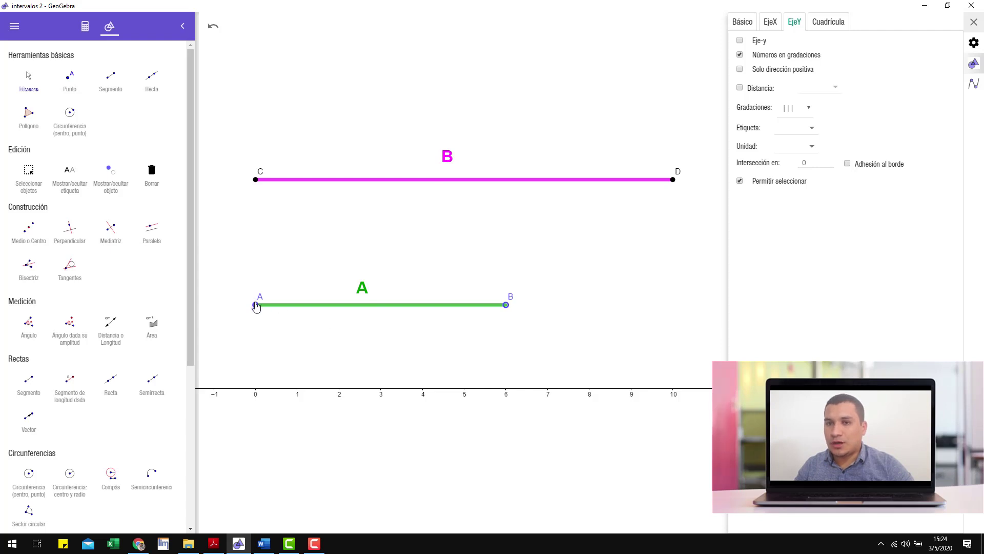
click(506, 305)
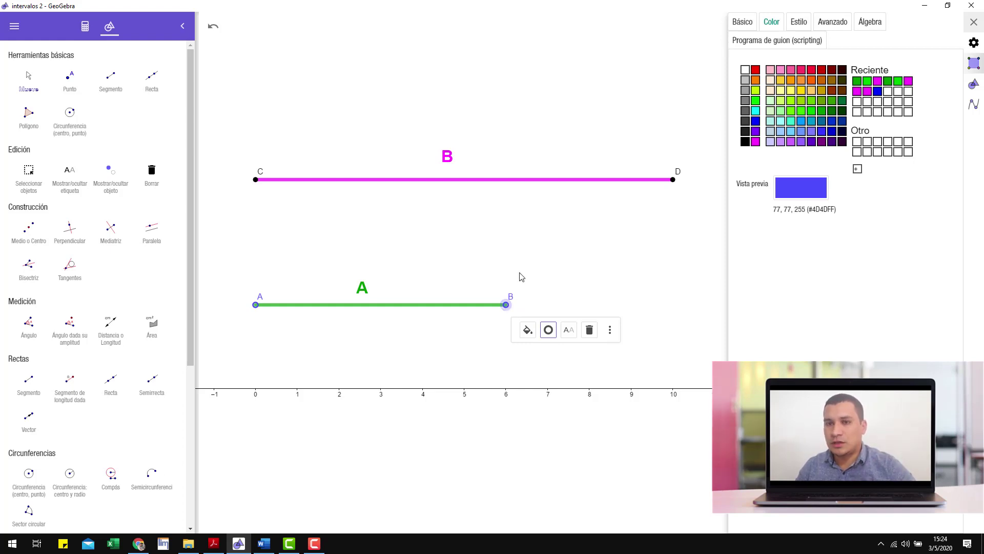
click(745, 23)
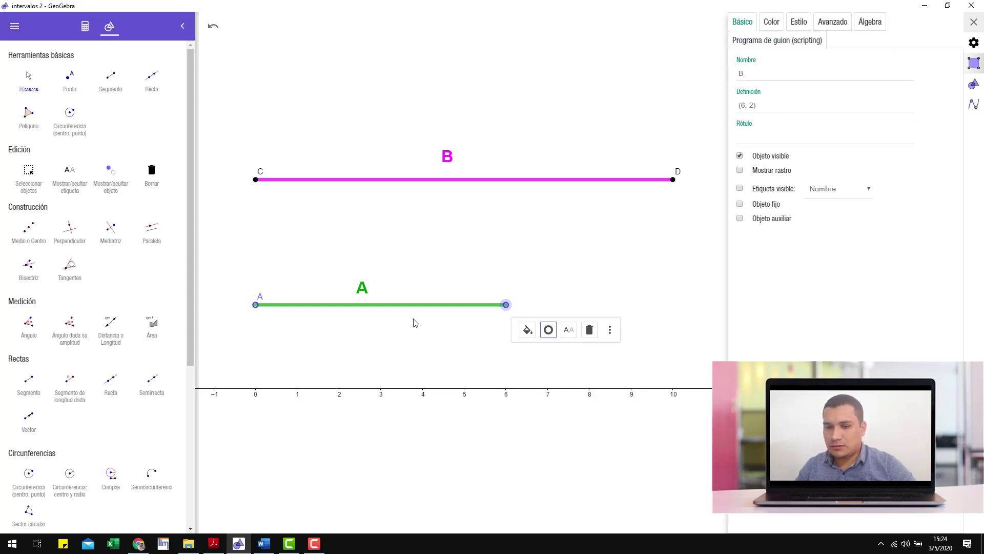
click(256, 305)
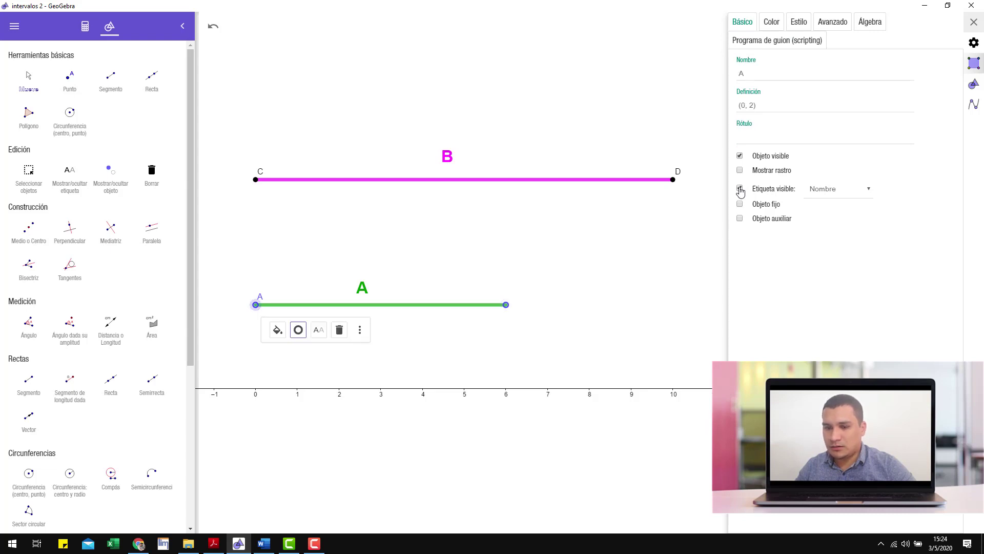
click(256, 179)
click(739, 189)
click(672, 181)
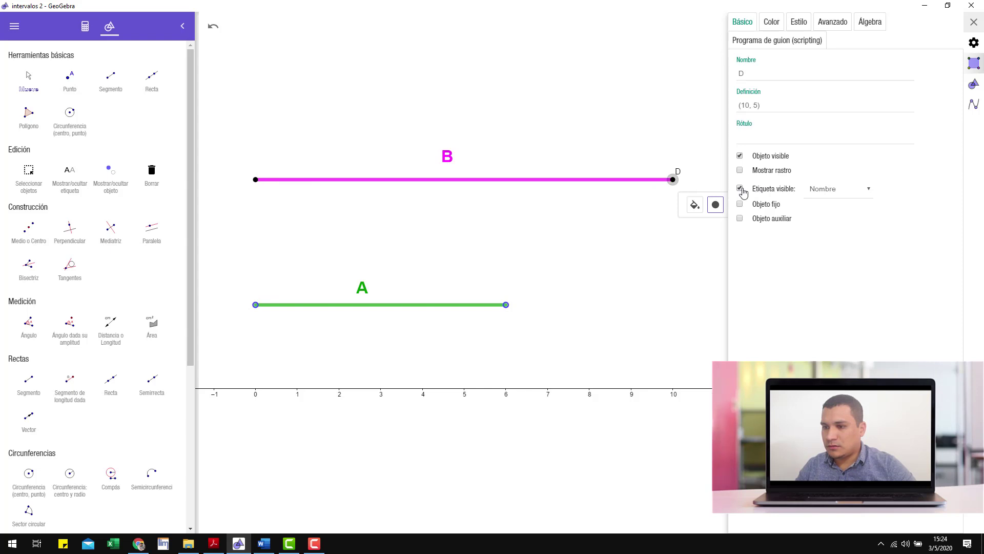
click(583, 251)
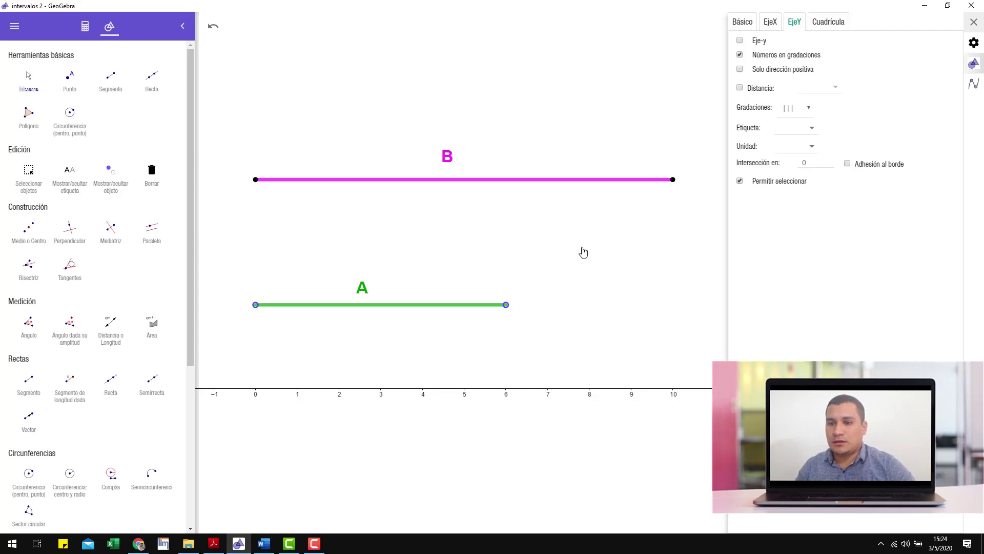
click(447, 156)
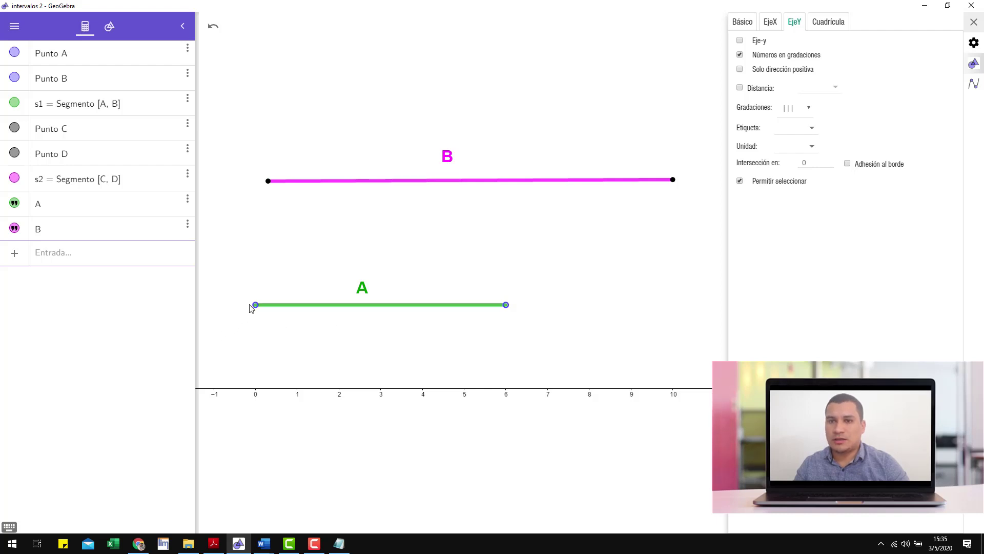
- Try moving the green segment's starting point freely to about (0.28, 1.96), and undo the move
mouse_move(256, 306)
mouse_down()
mouse_move(266, 263)
mouse_move(285, 258)
mouse_move(296, 288)
mouse_move(268, 311)
mouse_up()
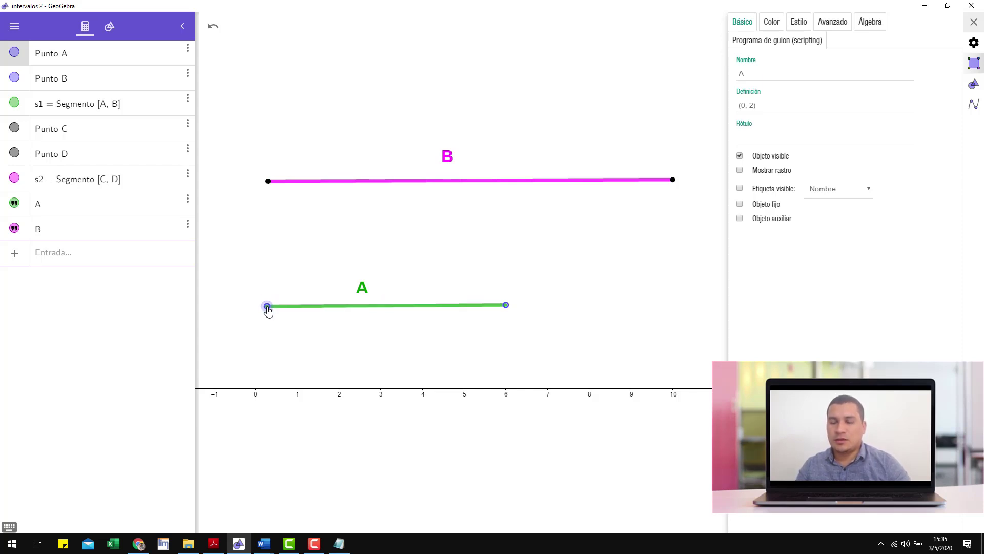
drag(268, 311, 268, 311)
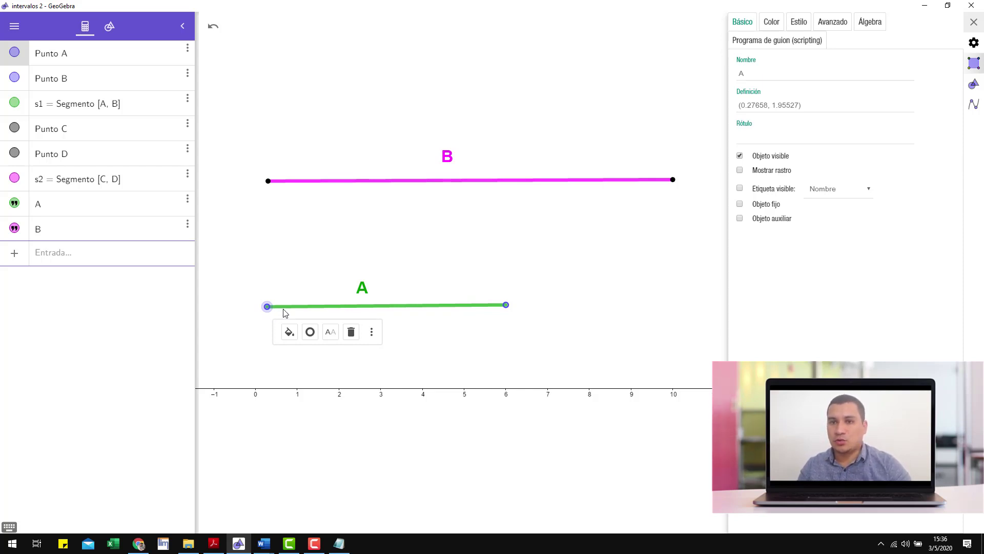
key(ctrl+z)
- Check case A's interval 0 – 6 in the Word document and create the slider numbers a = 0 and b = 6 in GeoGebra
click(99, 258)
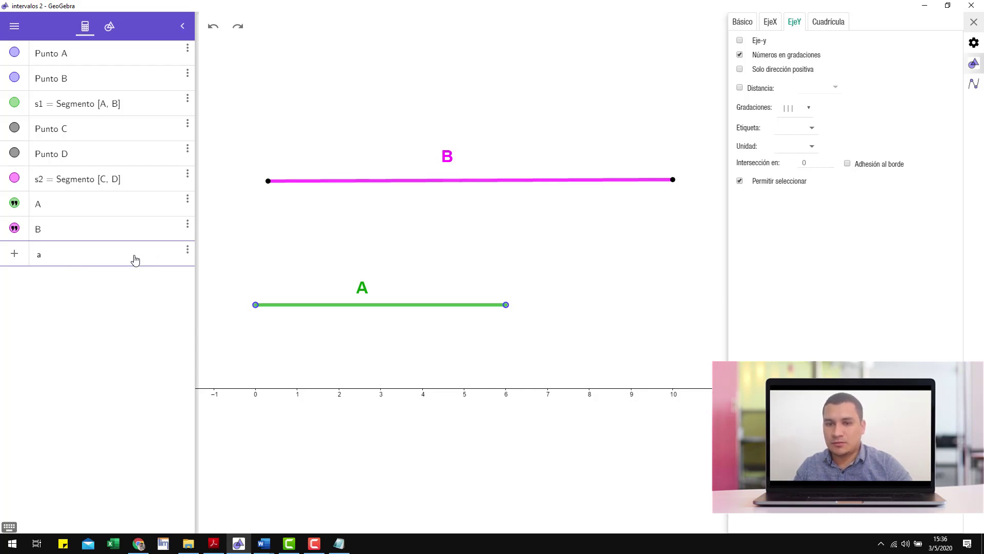
text(=)
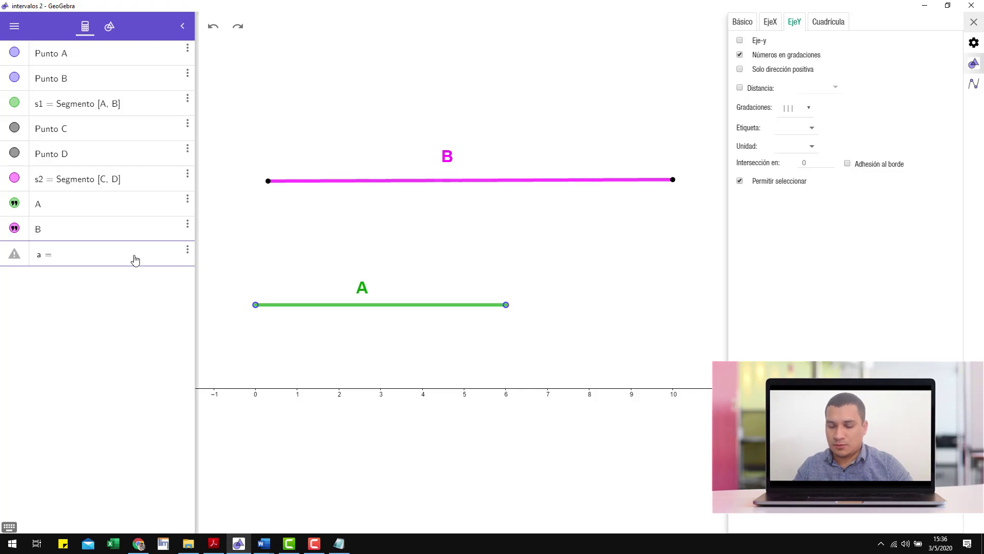
key(alt+Tab)
key(alt+Tab)
key(alt+Tab)
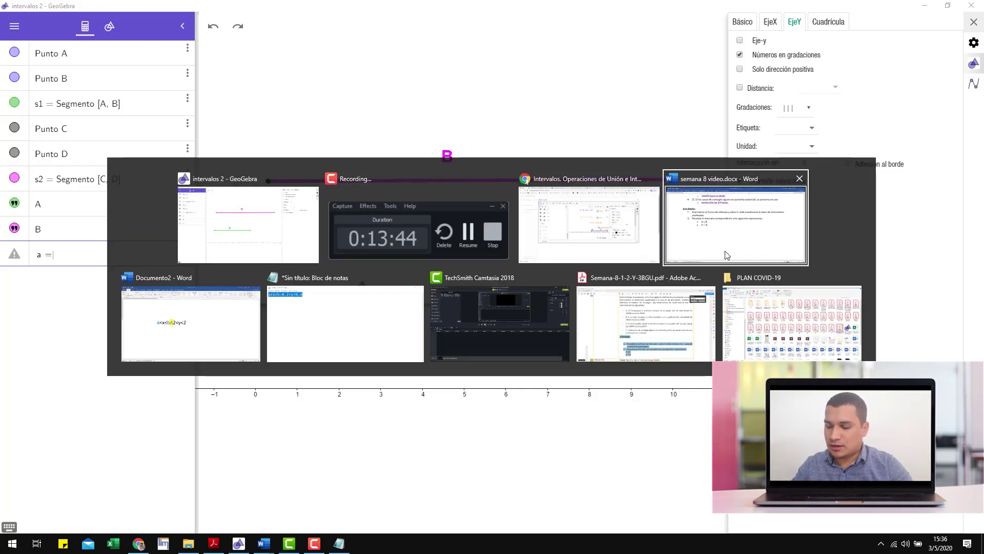
scroll(352, 253, up, 7)
scroll(351, 253, down, 5)
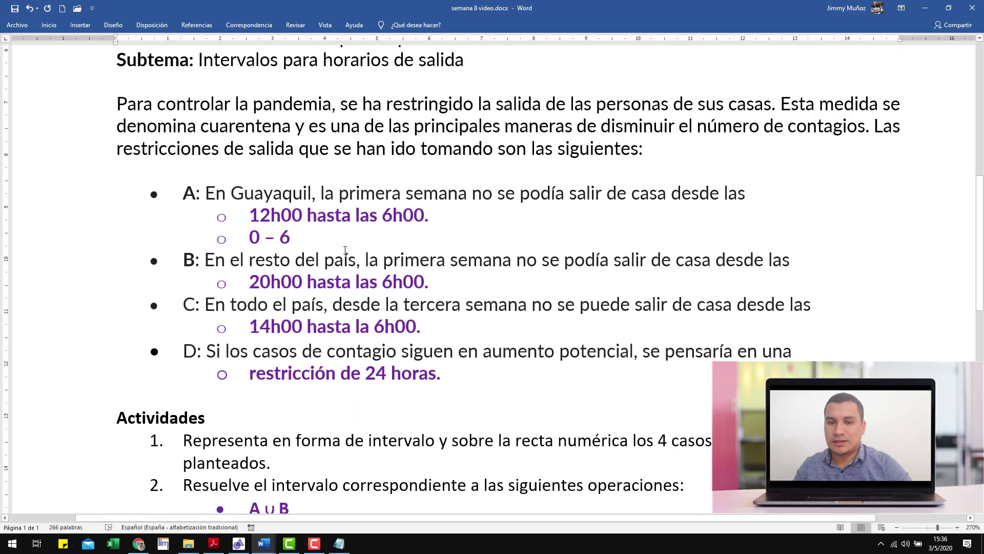
drag(248, 237, 293, 235)
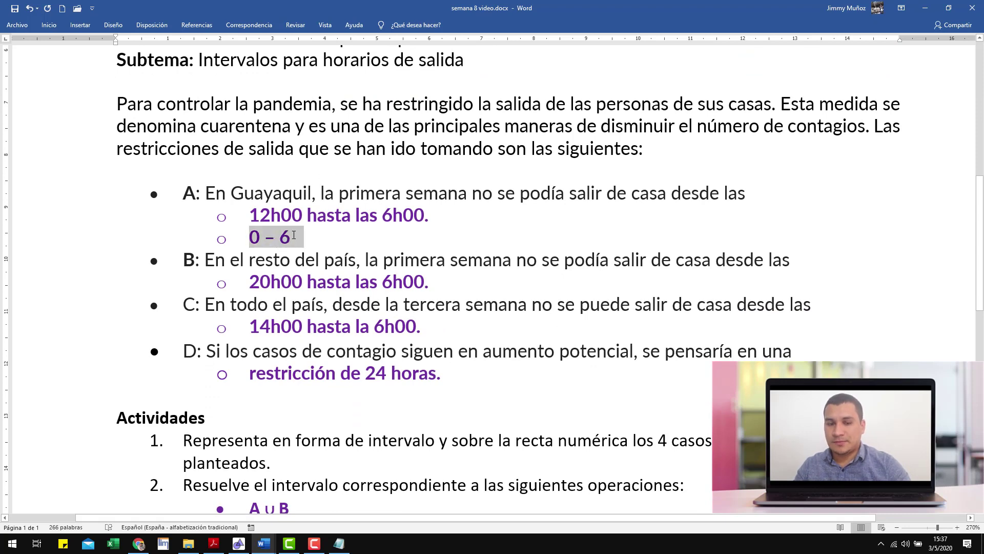
key(alt+Tab)
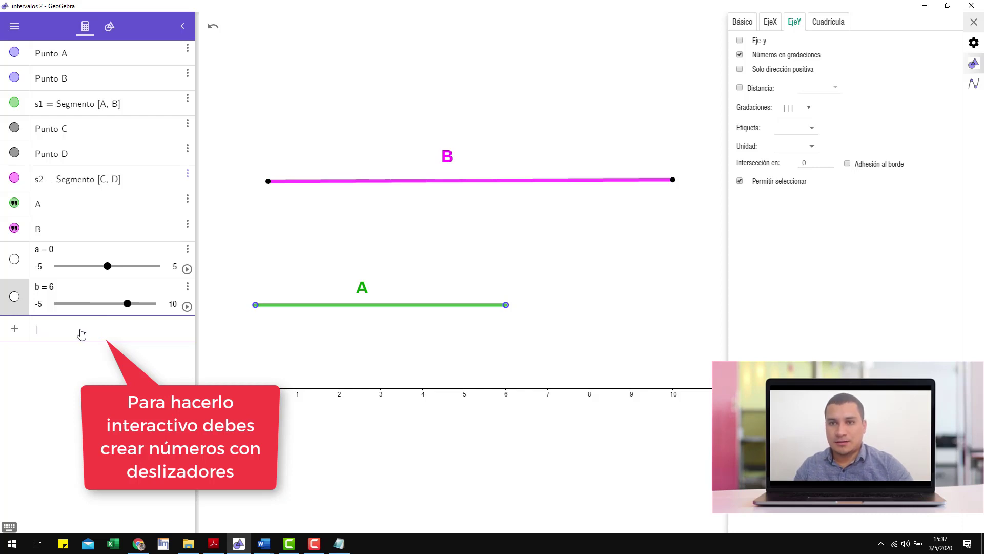
click(131, 328)
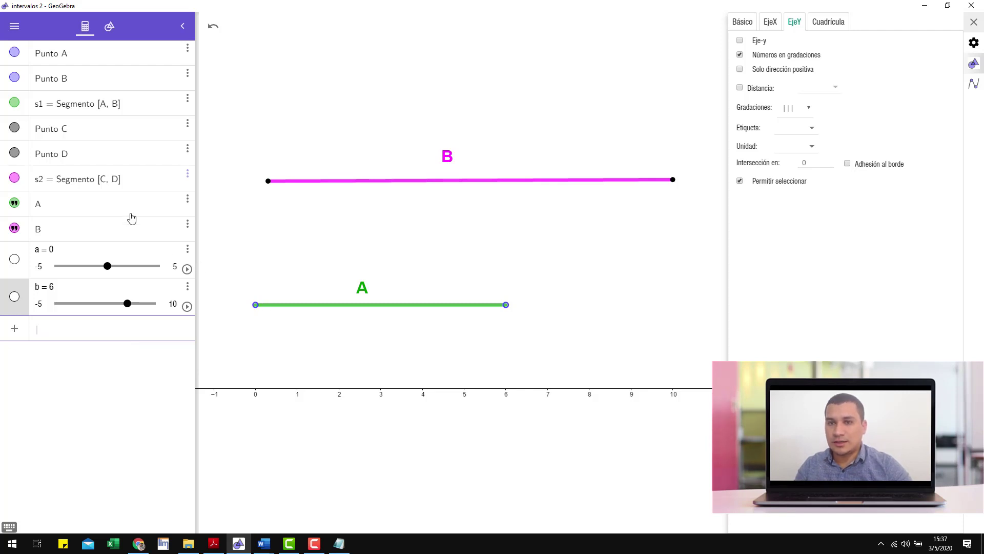
- Redefine the green segment's endpoints with the slider numbers, as A = (a, 2) and B = (b, 2)
click(88, 61)
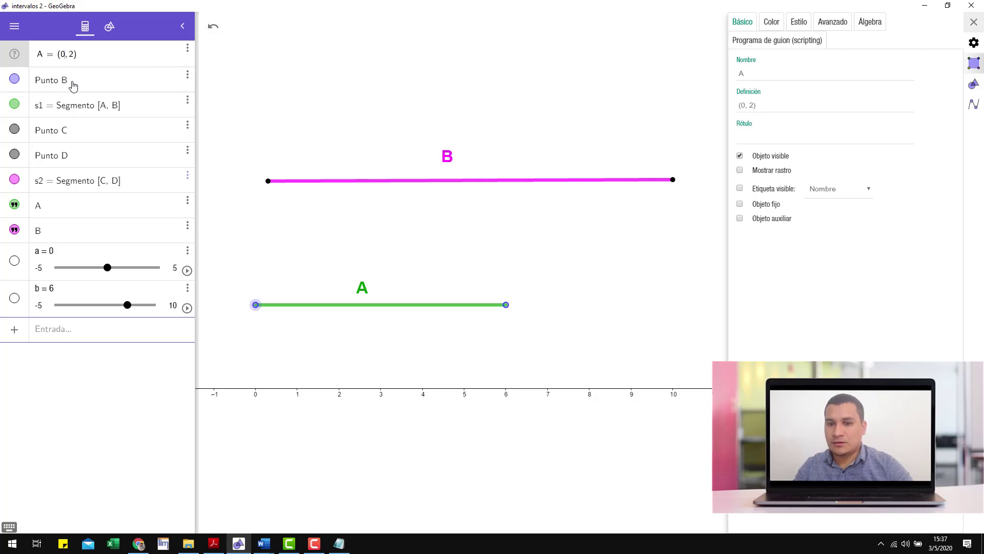
key(BackSpace)
text(a)
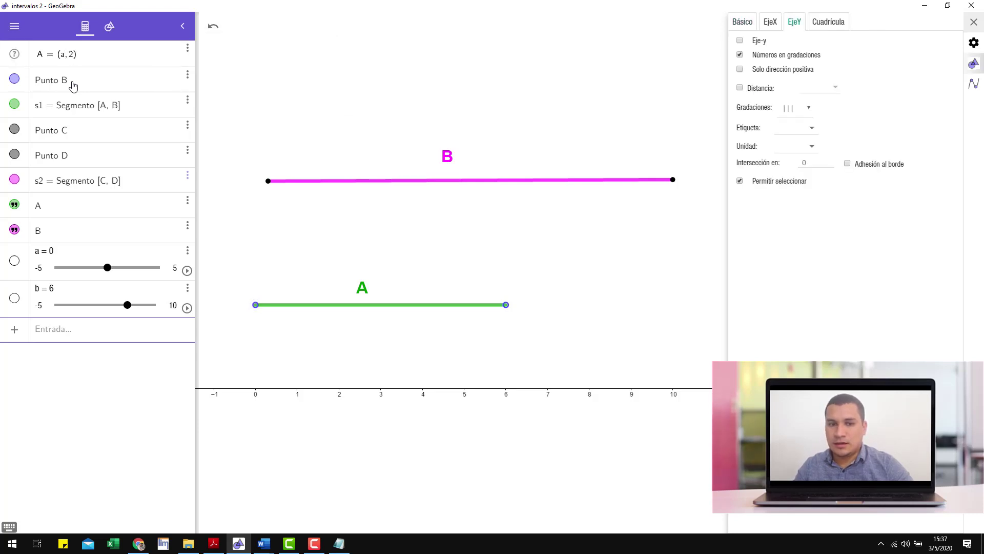
key(Return)
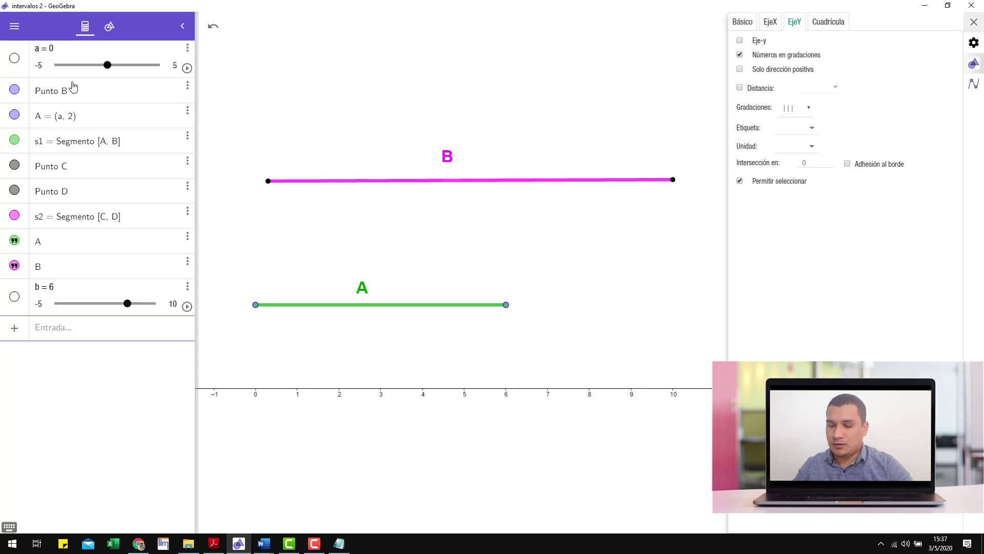
click(72, 90)
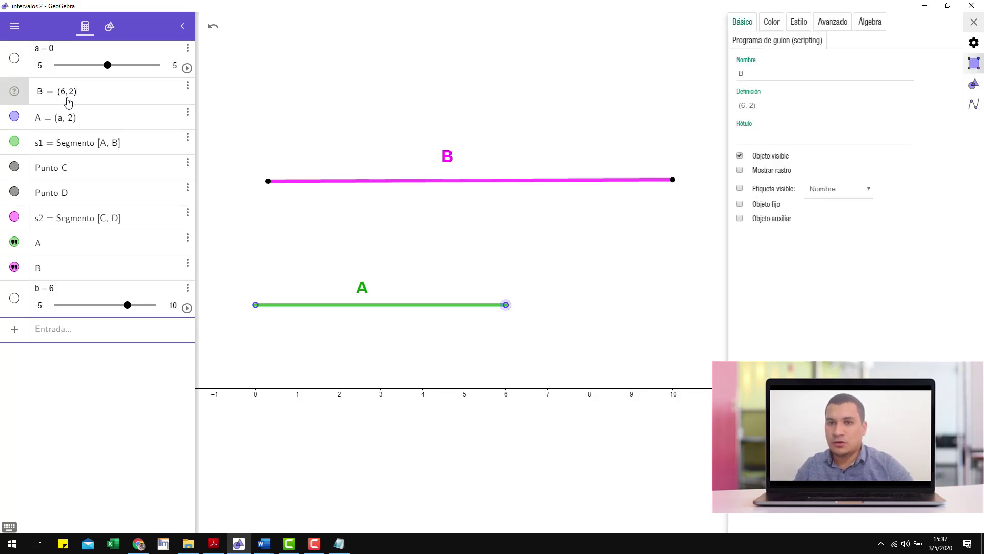
key(BackSpace)
text(b)
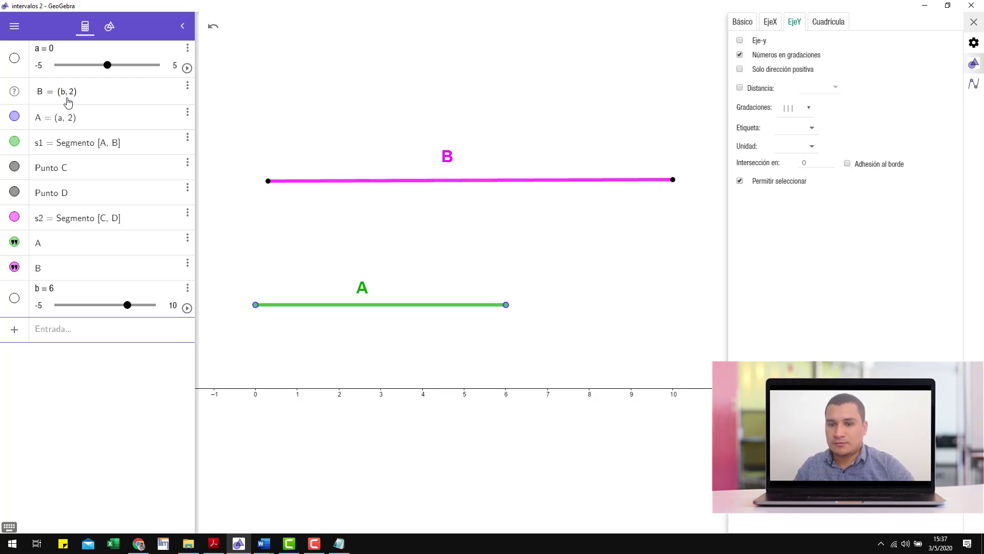
key(Return)
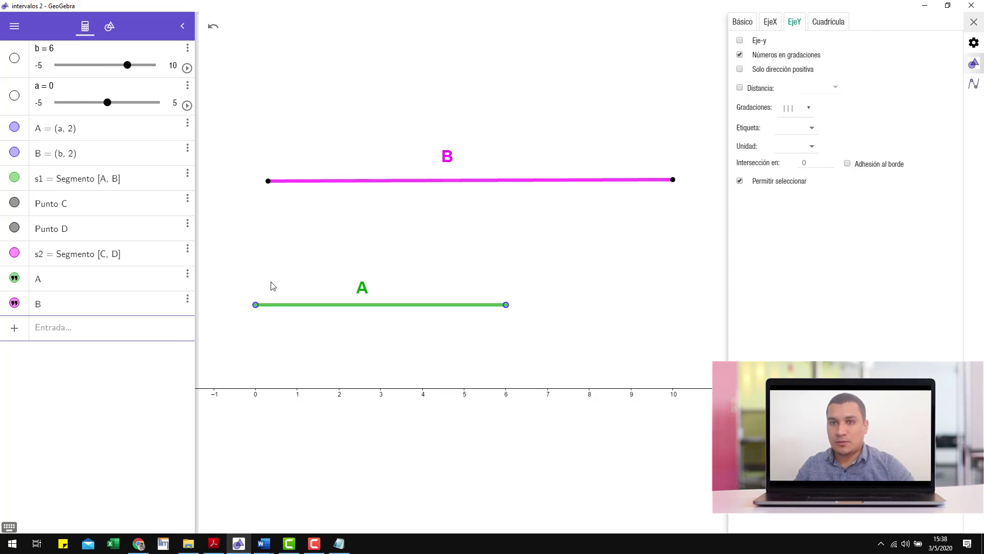
- Test the slider-driven endpoints by moving point A to about x = 1 and point B to about x = 6.2
click(256, 308)
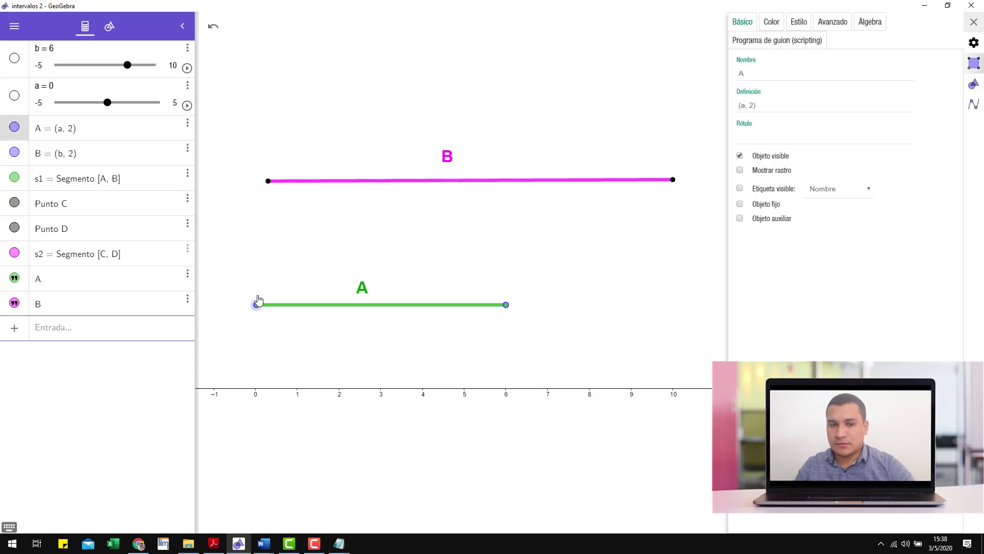
drag(257, 309, 300, 296)
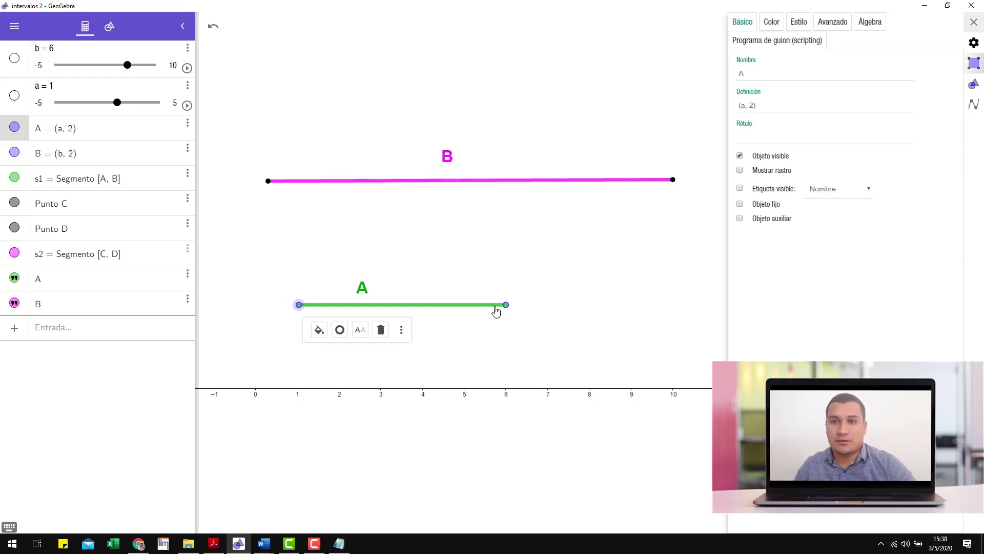
mouse_move(507, 307)
mouse_down()
mouse_move(507, 288)
mouse_move(555, 320)
mouse_move(513, 314)
mouse_up()
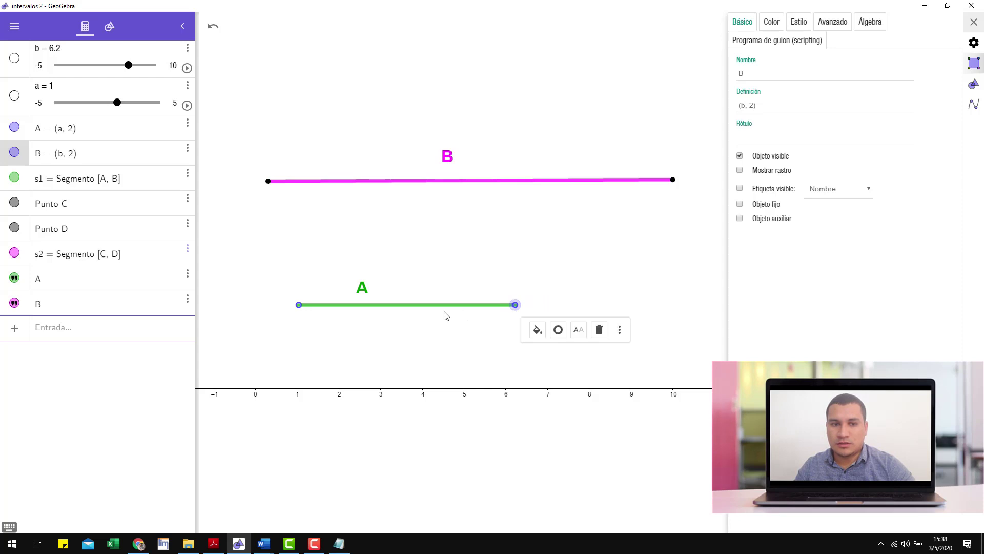
- Set slider b to 6 and slider a to 0
click(60, 59)
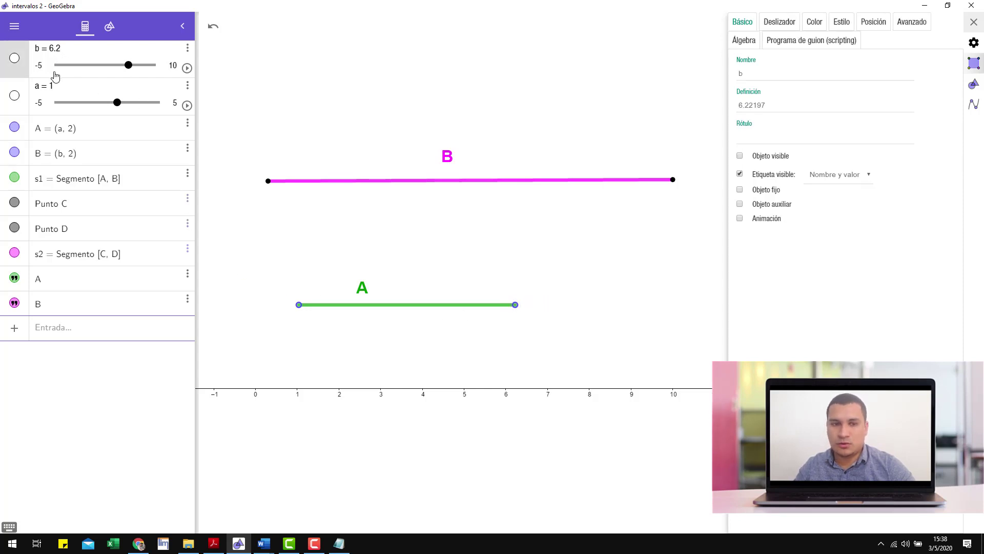
click(58, 50)
drag(59, 50, 115, 50)
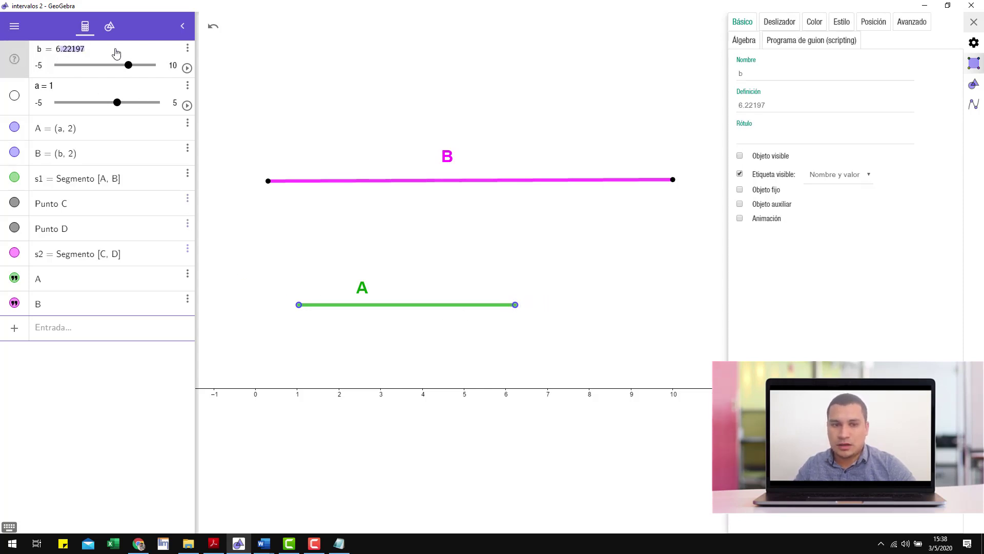
key(BackSpace)
key(Return)
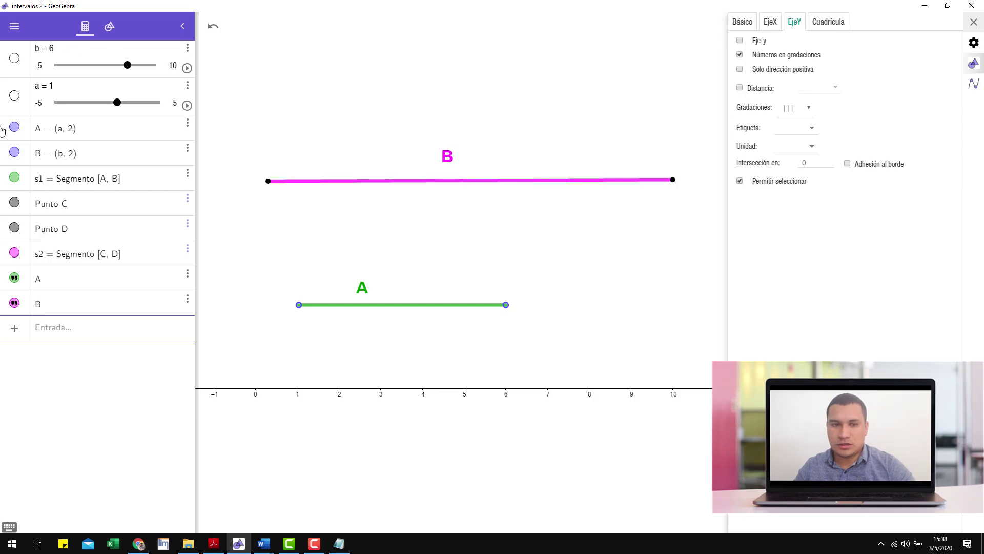
click(59, 88)
drag(58, 86, 109, 90)
text(03818)
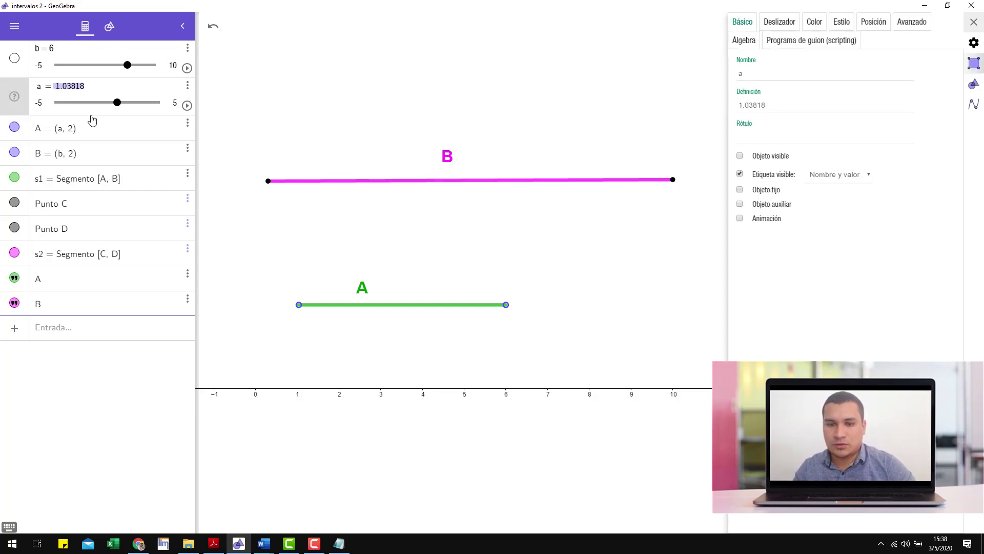
key(Return)
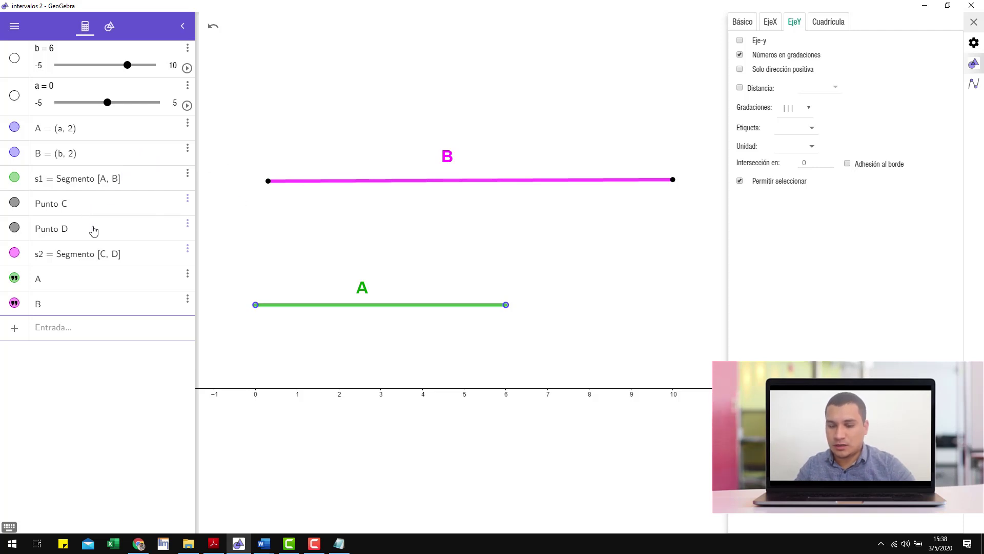
- Create two more slider numbers, c = 0 and d = 10, for the magenta segment
click(103, 335)
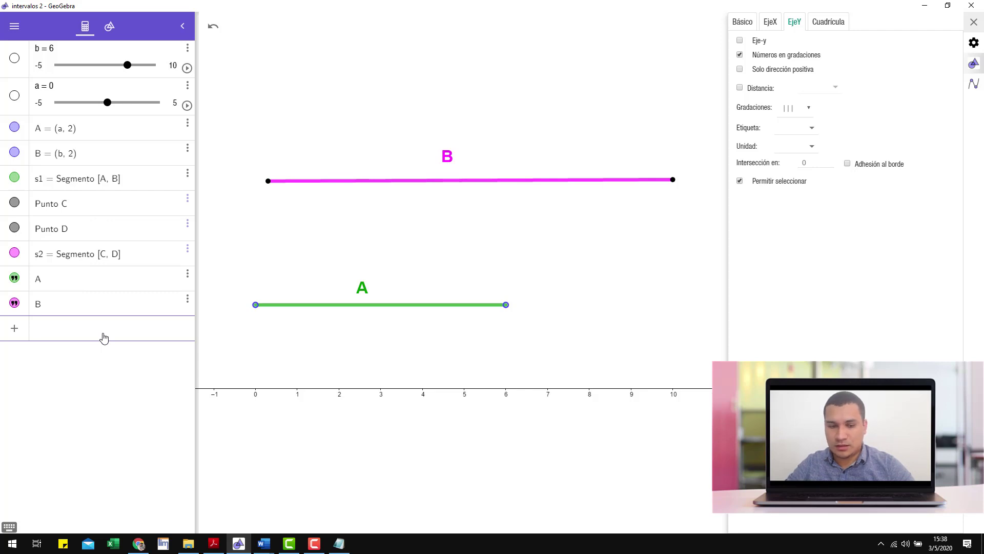
text(c )
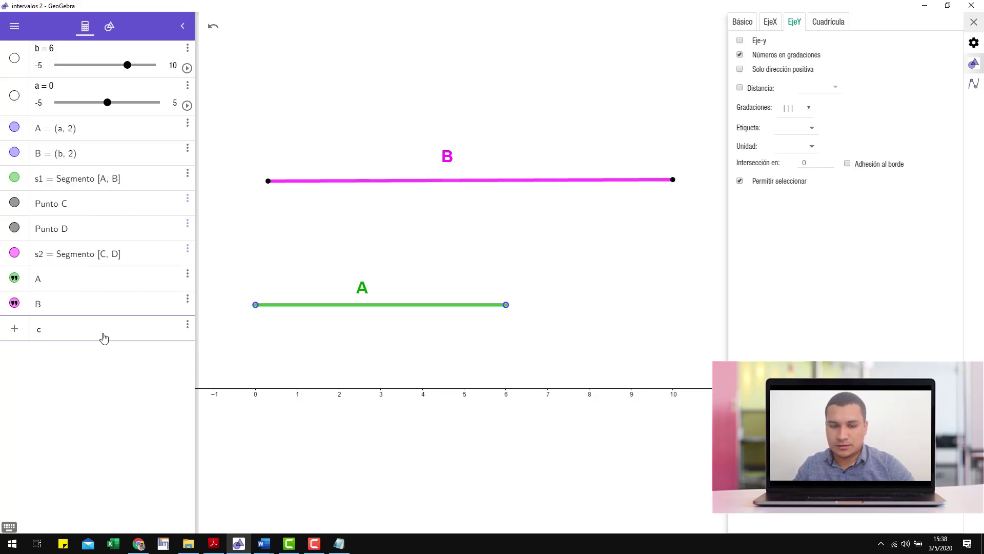
text(= 0)
key(Return)
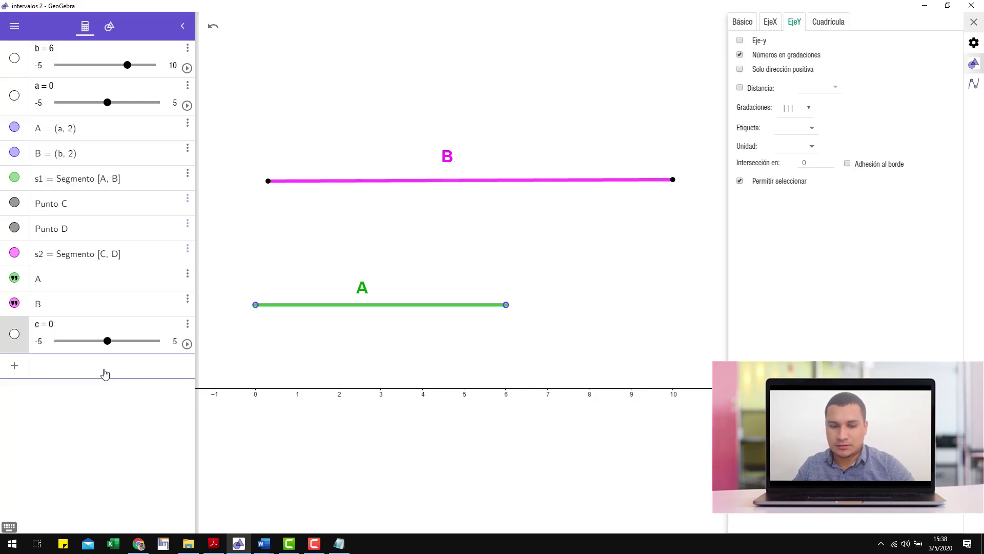
text(d = 10)
key(Return)
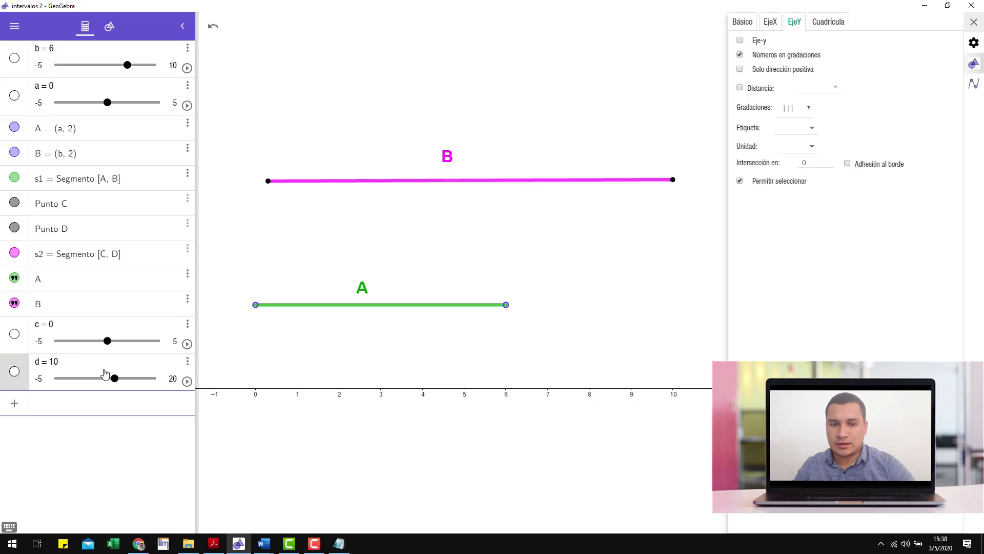
- Redefine the magenta segment's start point with its slider number, as C = (c, 4)
click(57, 131)
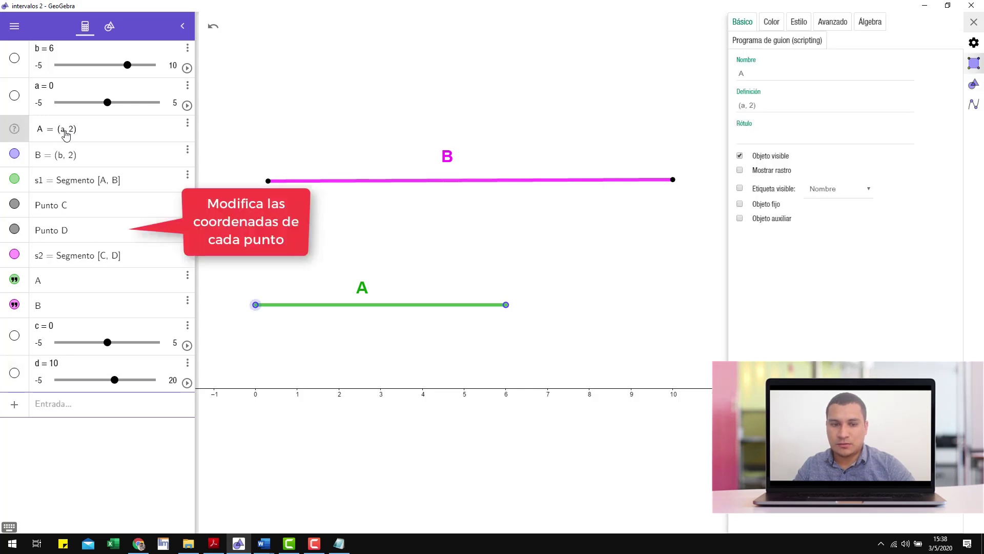
click(62, 205)
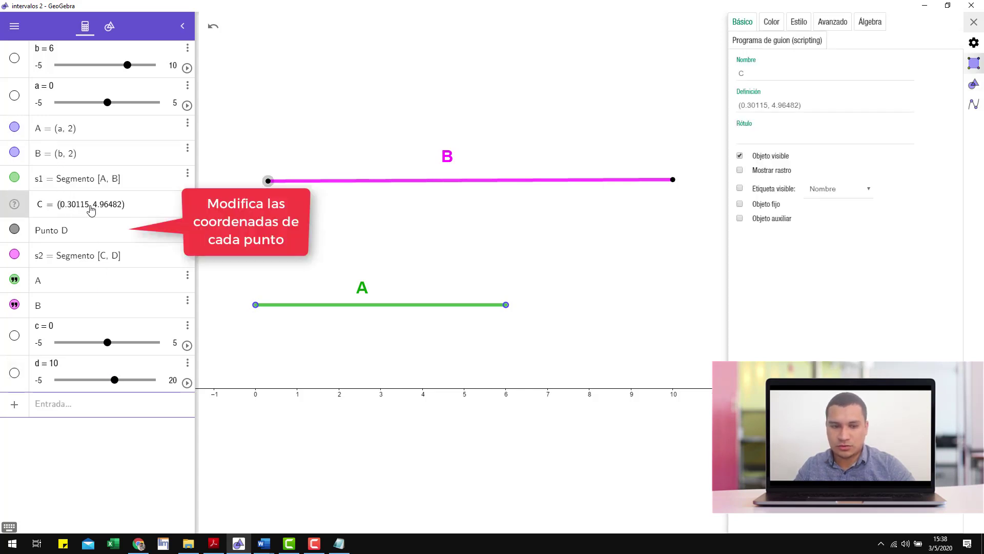
drag(90, 206, 60, 206)
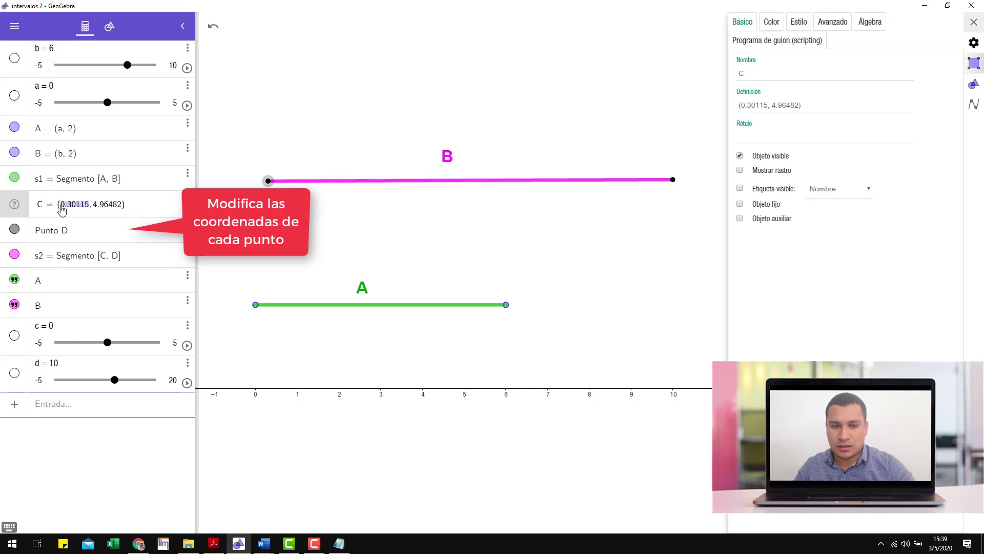
text(c)
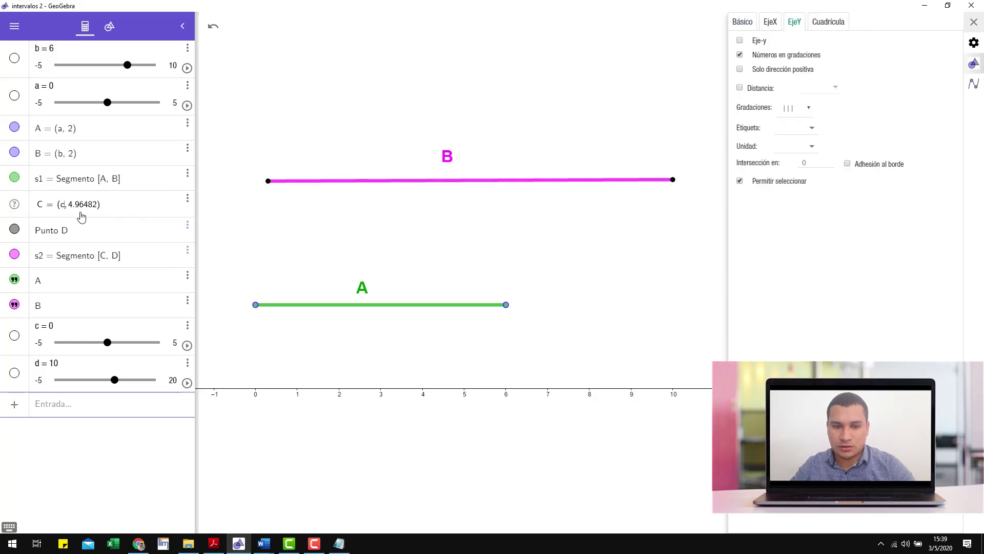
double_click(79, 207)
click(82, 207)
click(97, 207)
key(BackSpace)
key(BackSpace)
key(BackSpace)
key(BackSpace)
key(BackSpace)
key(BackSpace)
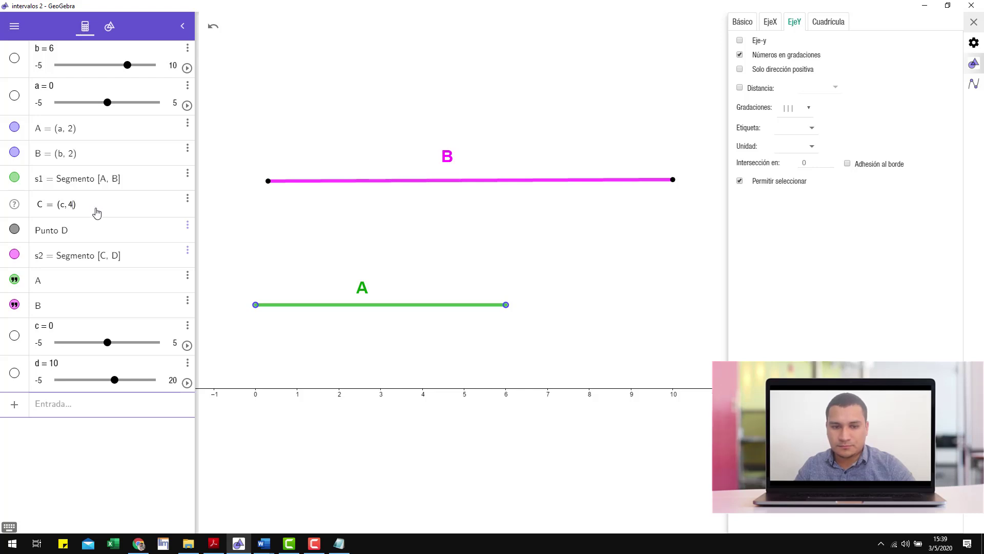
key(Return)
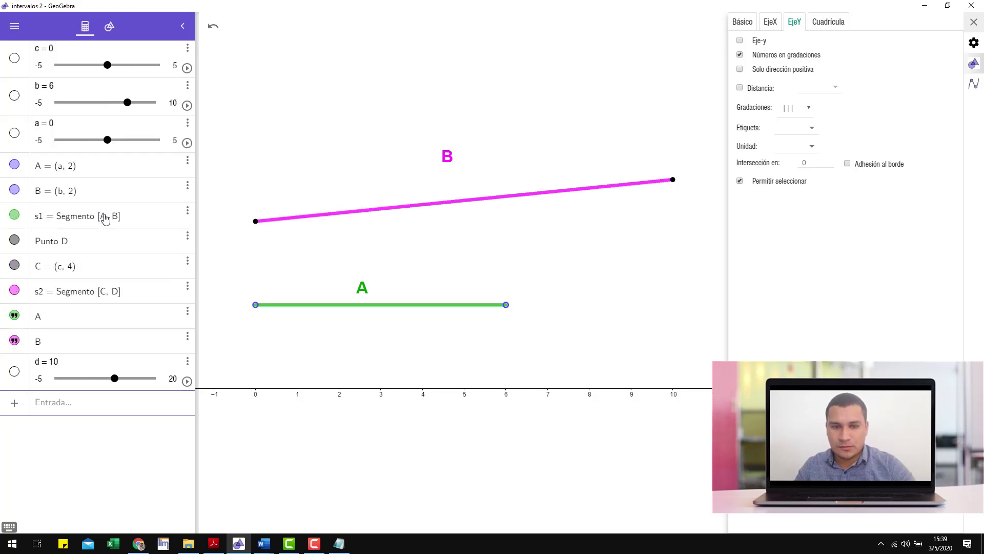
- Set the y-coordinate of point C to 5, giving C = (c, 5)
click(86, 195)
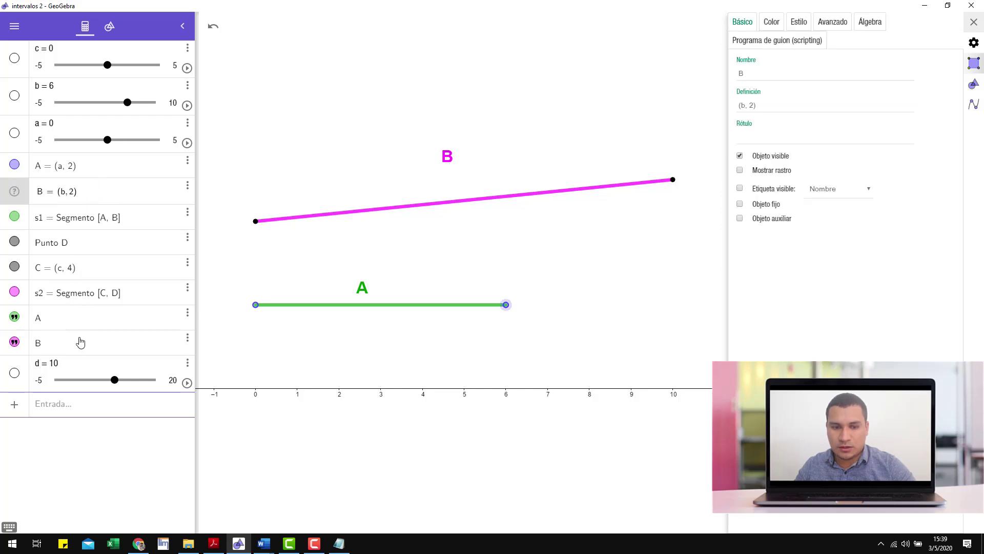
click(84, 245)
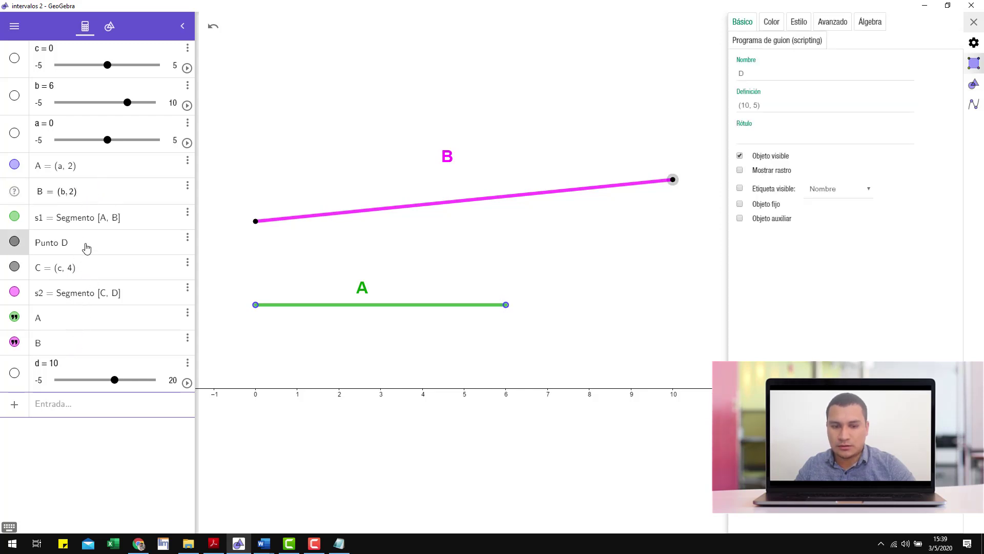
click(72, 272)
key(BackSpace)
text(5)
key(Return)
- Redefine the magenta segment's other endpoint with its slider number, as D = (d, 5)
click(65, 245)
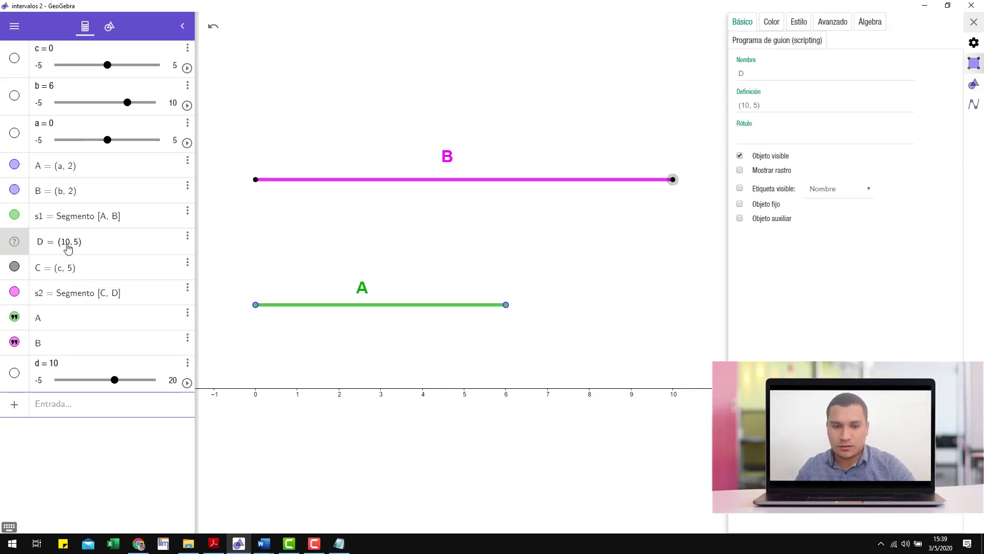
key(BackSpace)
key(BackSpace)
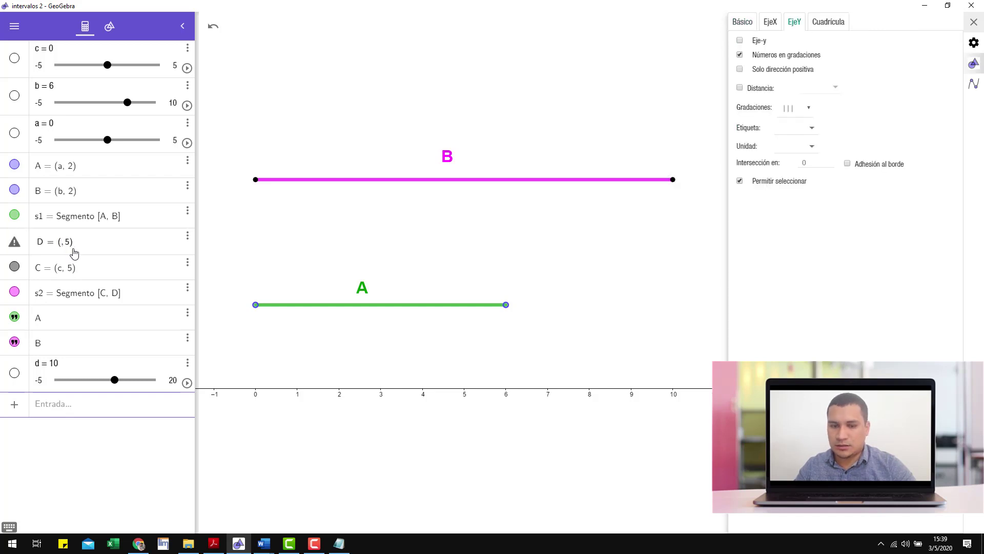
text(d)
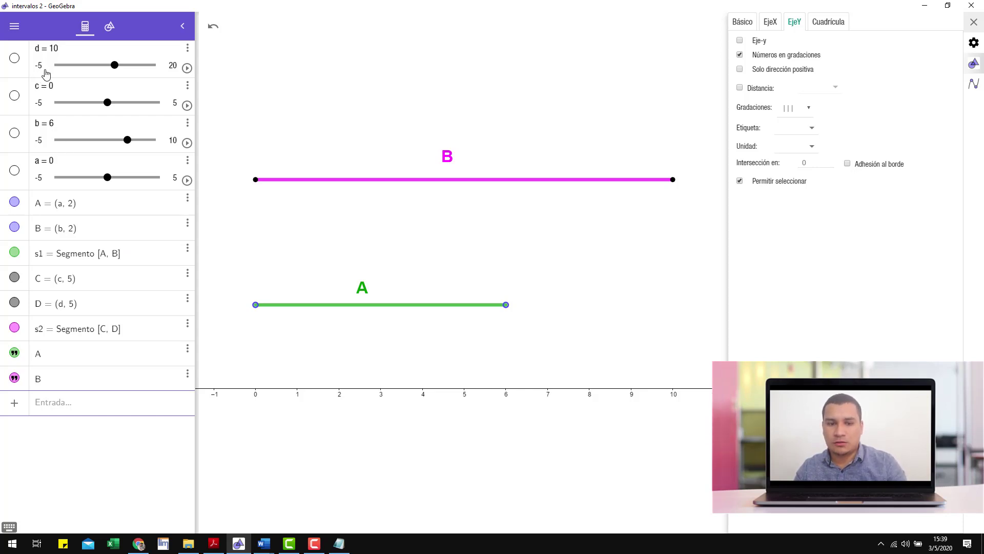
- Inspect the slider-based definitions of points A, B, C and D
click(63, 205)
click(69, 230)
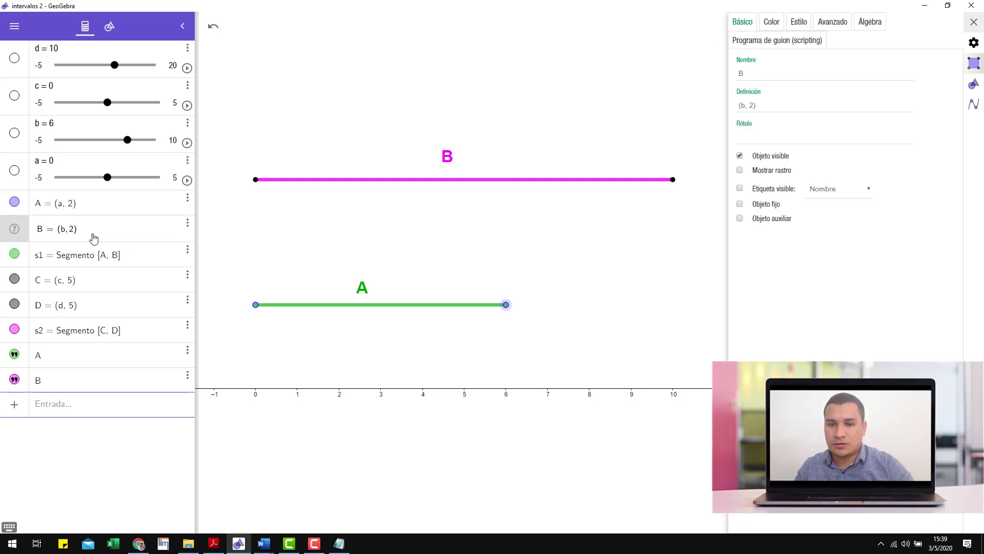
click(81, 286)
click(77, 307)
click(299, 221)
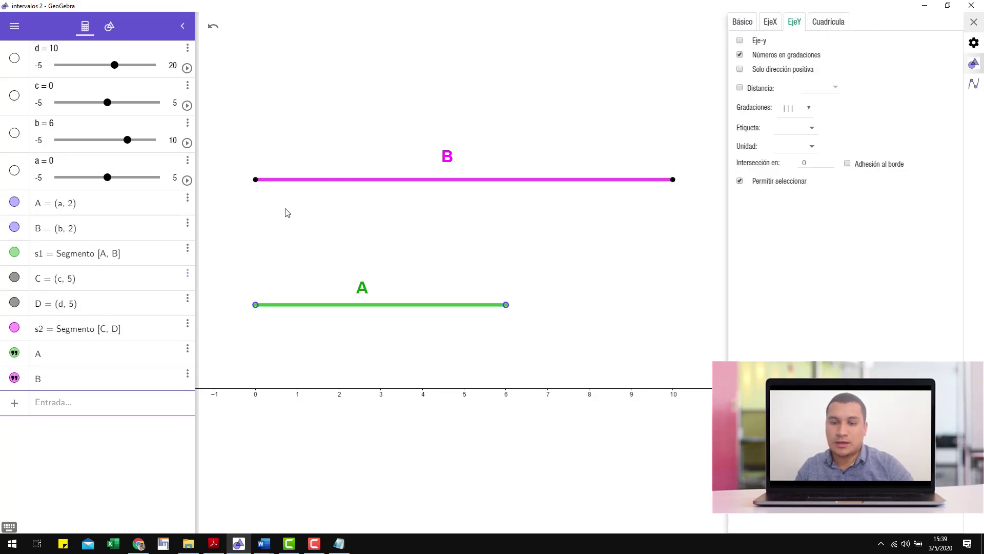
- Test the slider-driven point C by moving it to about x = 1.7 and about x = 0.7, and undo both moves
drag(257, 184, 326, 185)
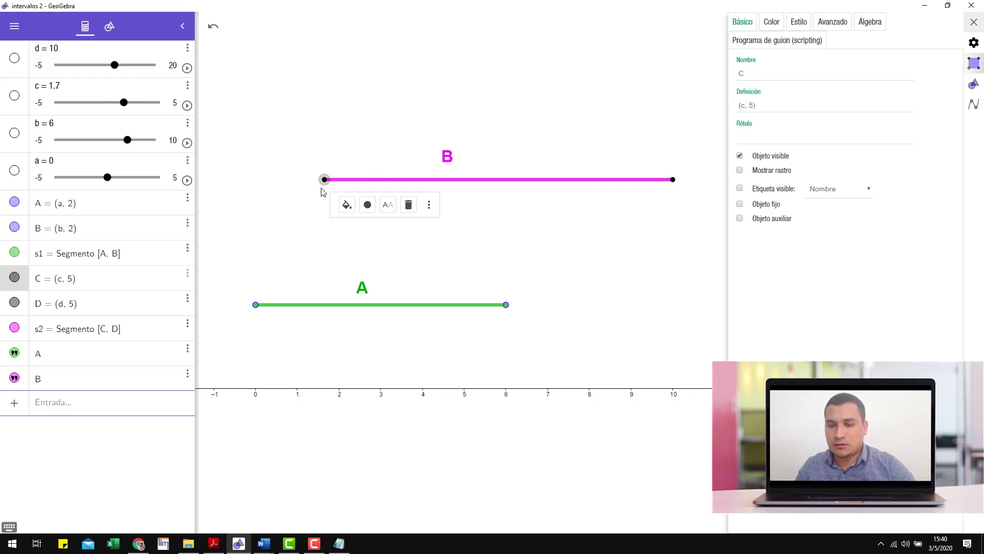
drag(324, 180, 284, 189)
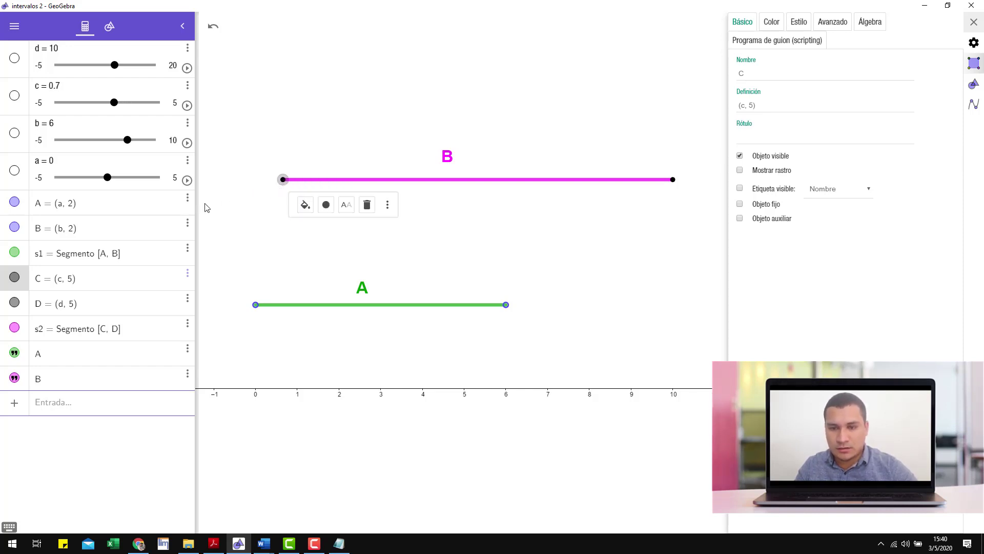
click(303, 271)
key(ctrl+z)
key(ctrl+z)
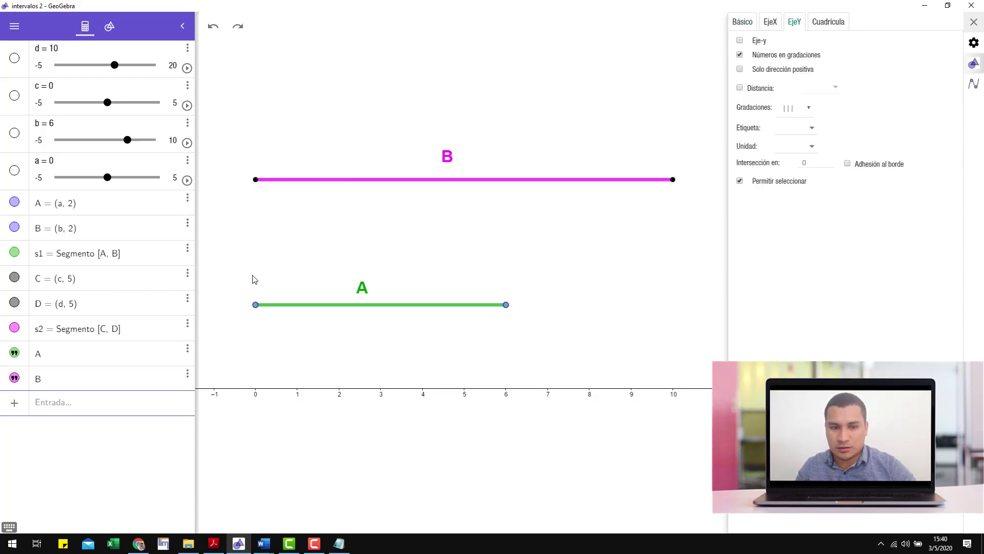
- Review the construction's objects: the four endpoints, segments s1 and s2, and the text labels A and B
click(97, 213)
click(98, 228)
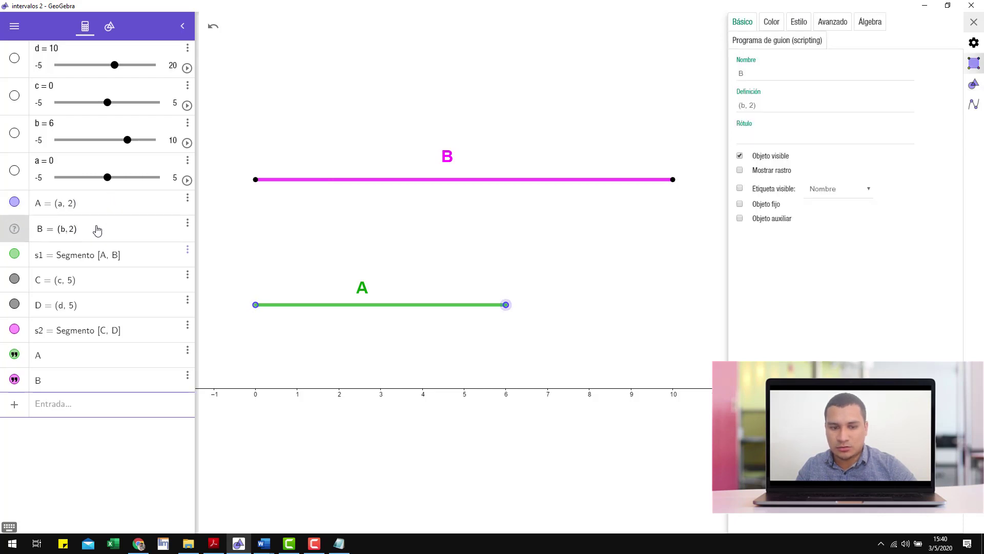
click(105, 282)
click(122, 307)
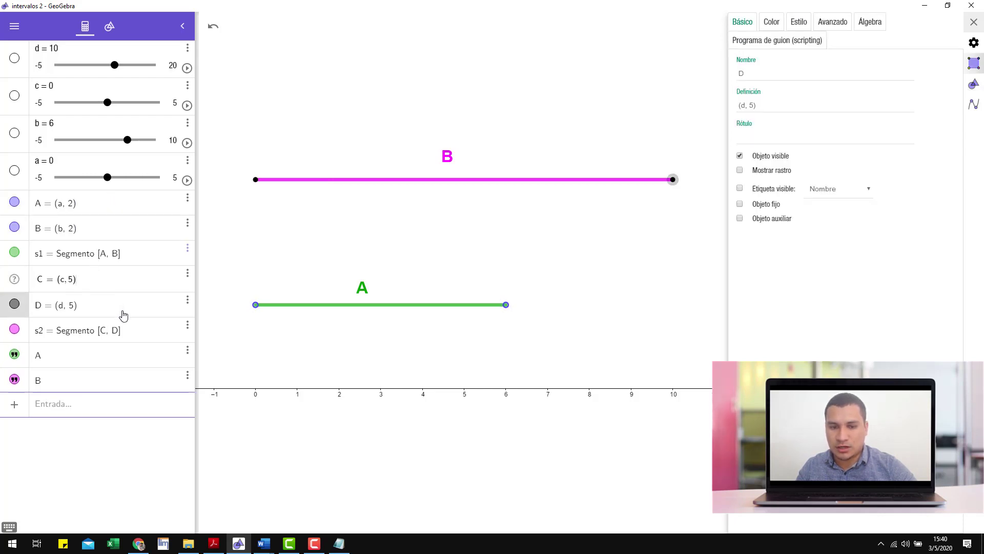
click(136, 255)
click(145, 331)
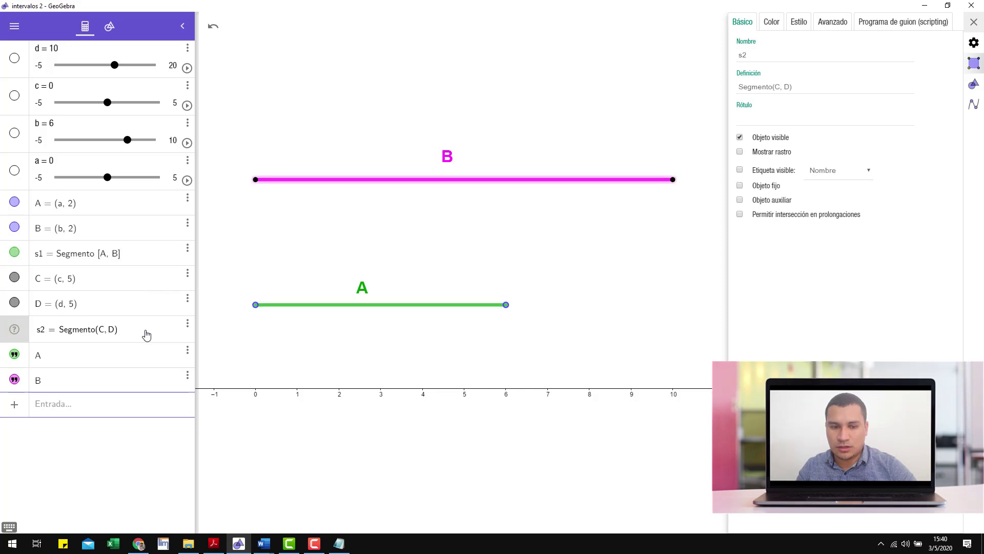
click(131, 257)
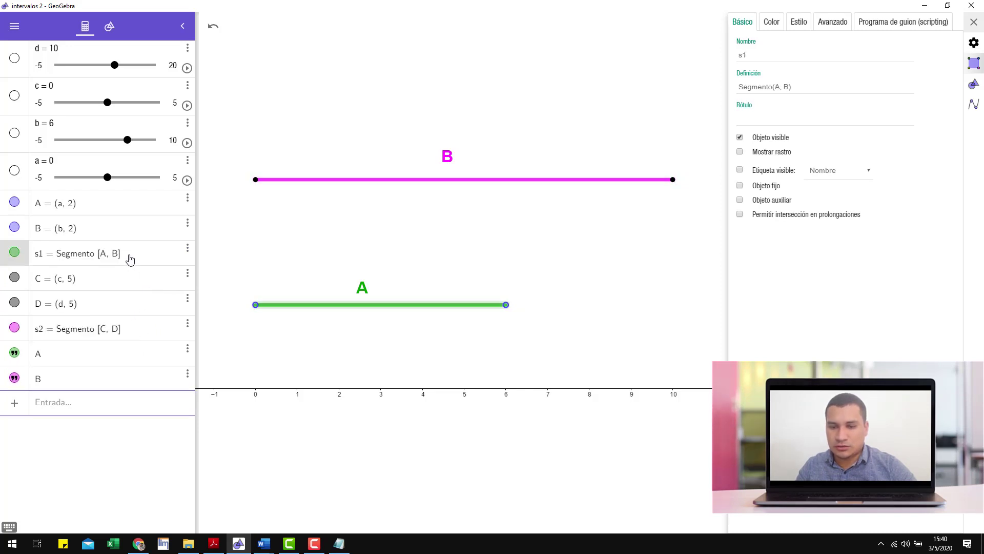
click(136, 328)
click(116, 364)
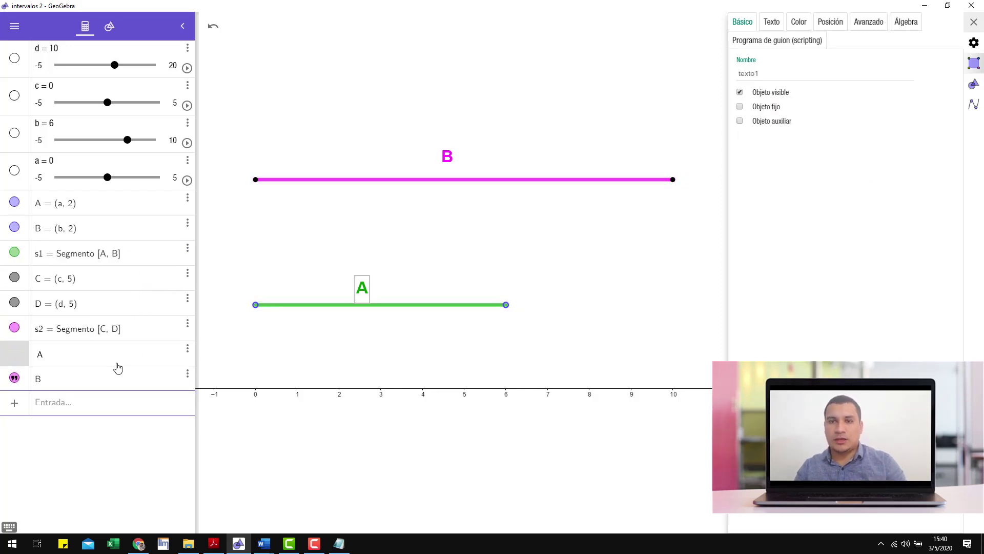
click(111, 378)
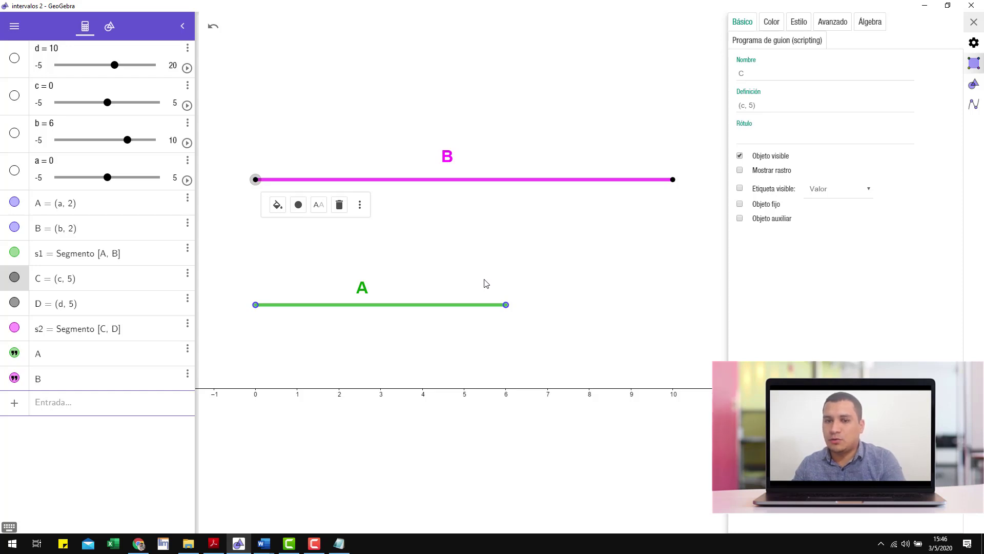
- Try showing point C's value as its label, and hide the label again
click(740, 189)
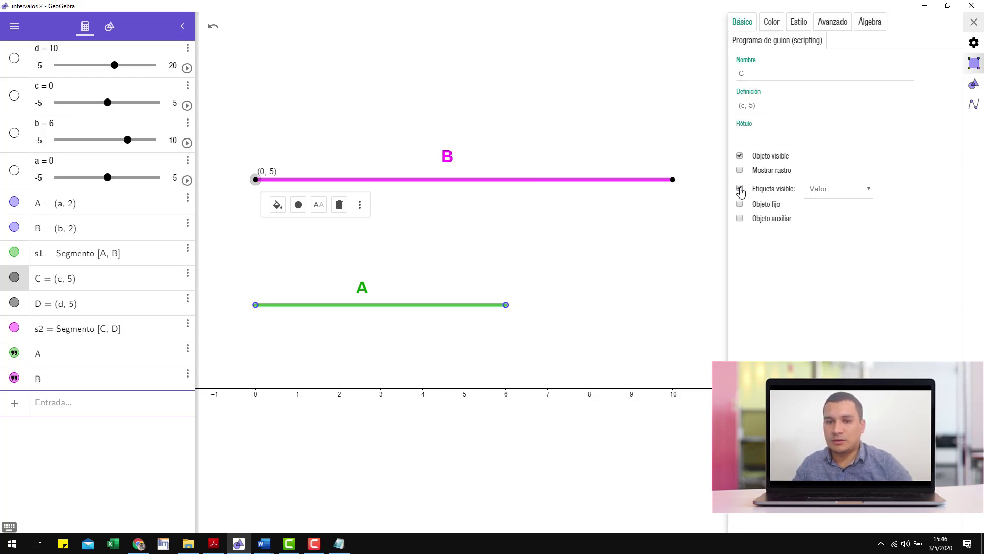
click(740, 189)
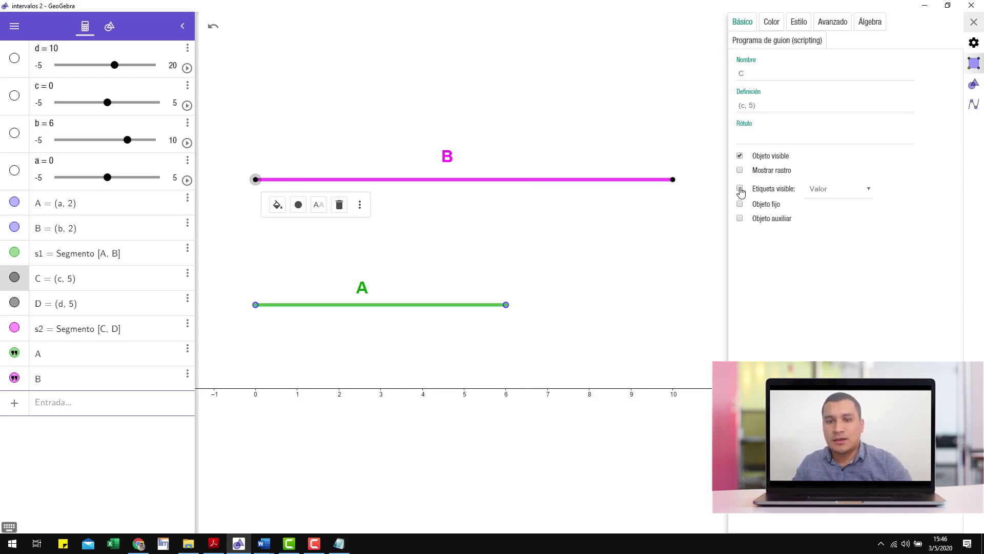
click(740, 189)
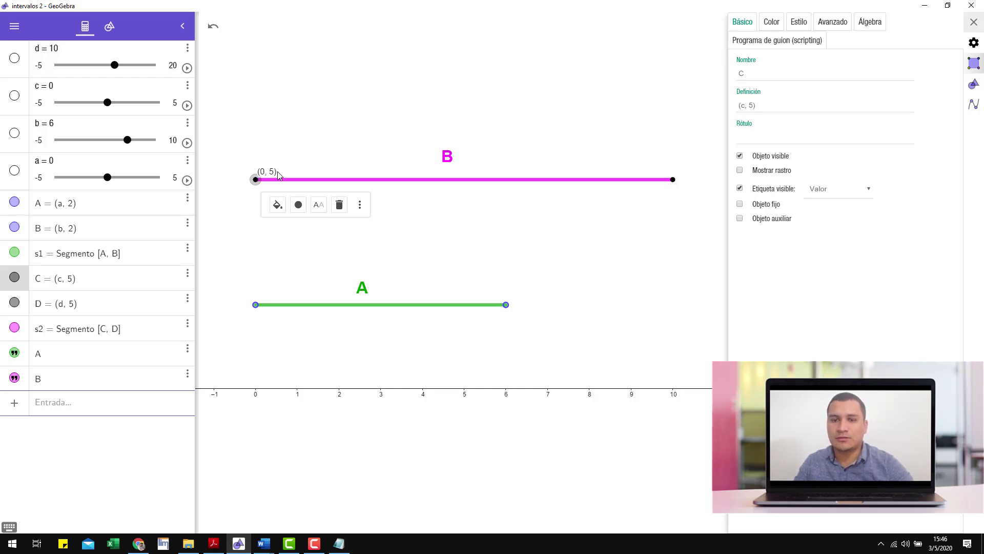
click(739, 189)
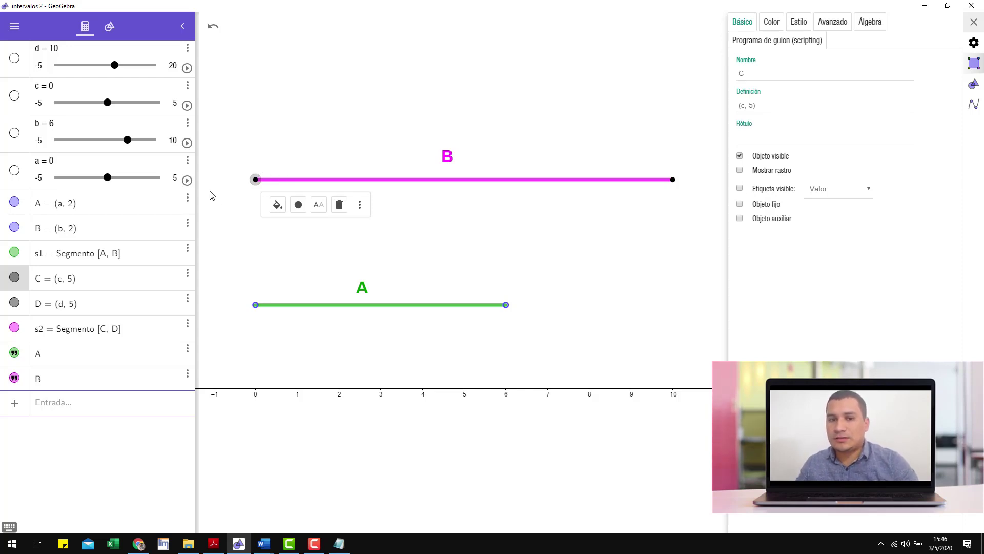
- Insert a dynamic text at point A that displays the value of slider number a
click(115, 29)
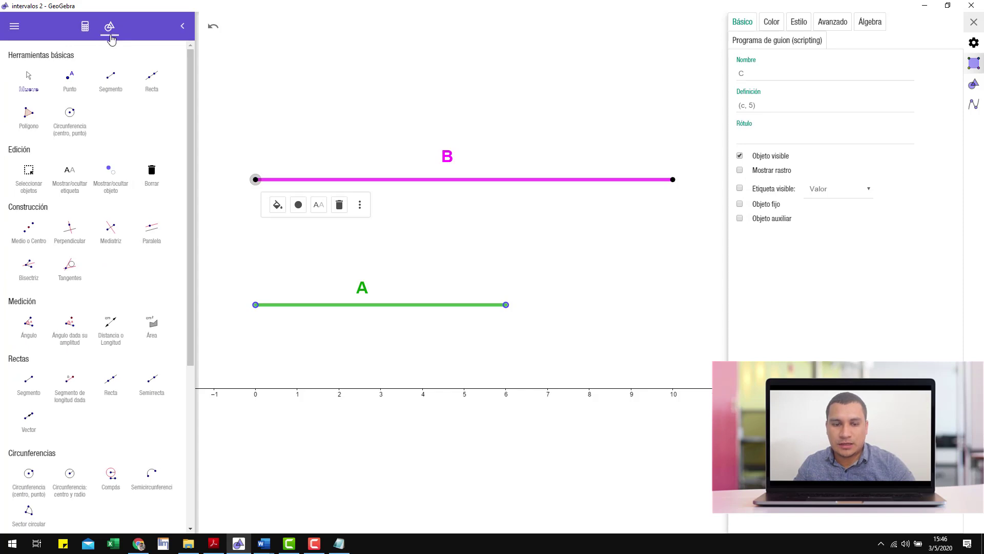
scroll(132, 338, down, 1)
scroll(131, 339, down, 5)
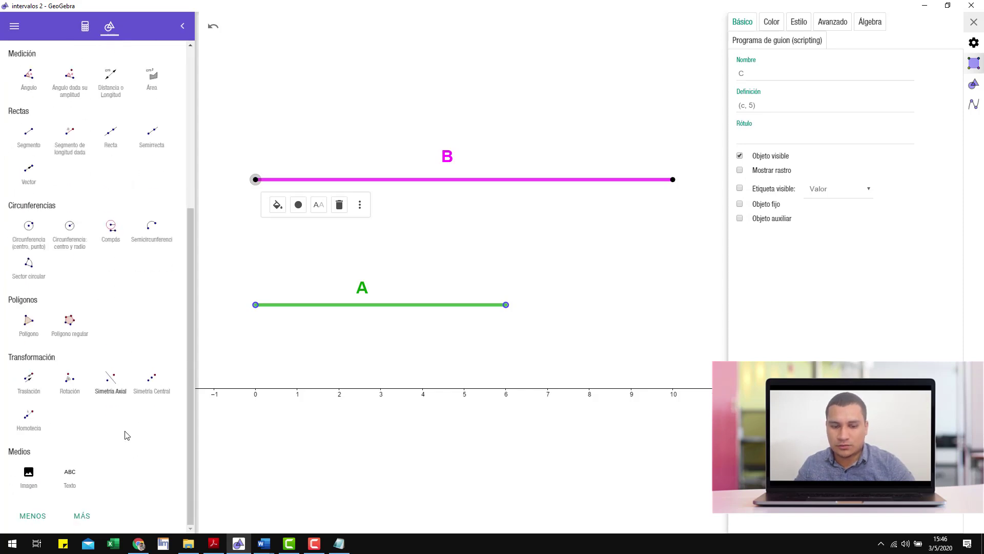
click(69, 475)
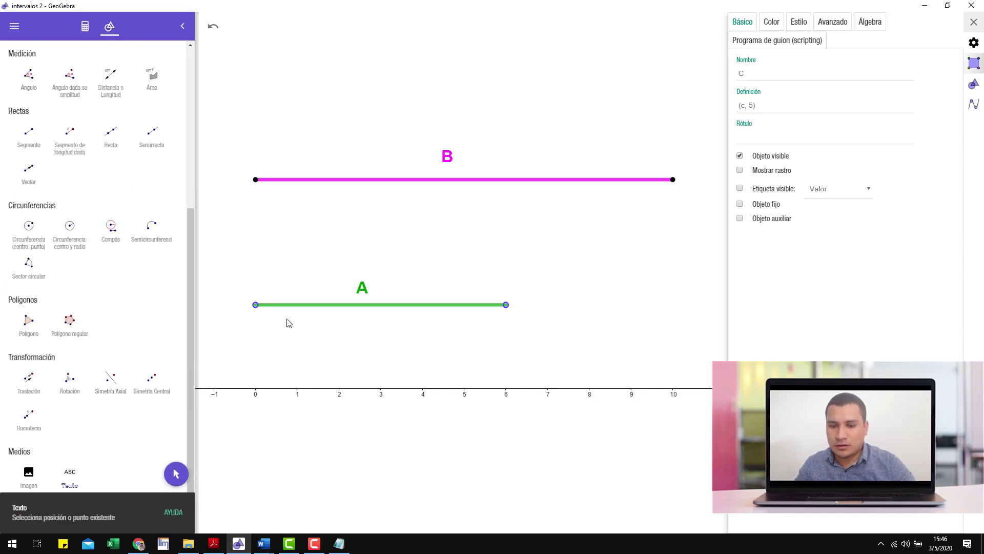
click(255, 306)
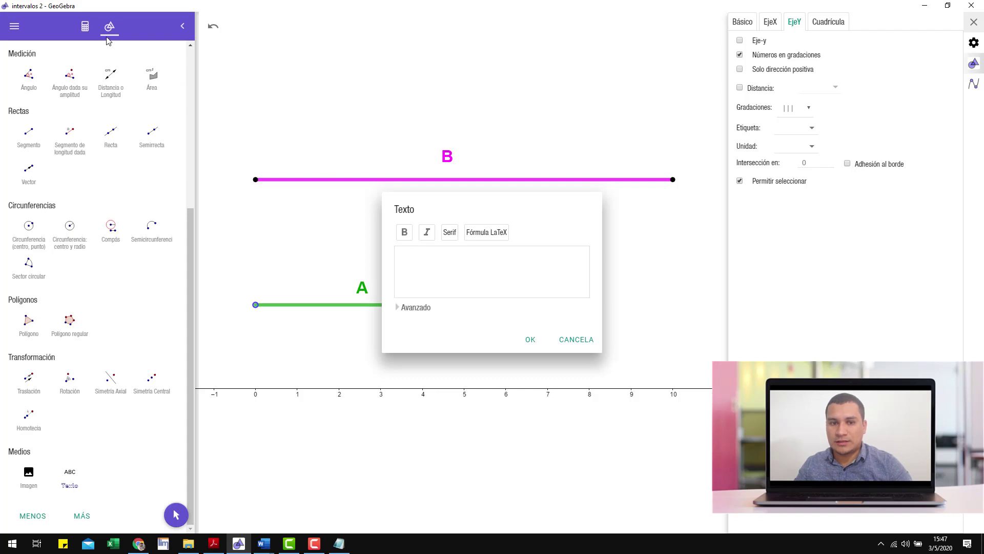
click(84, 27)
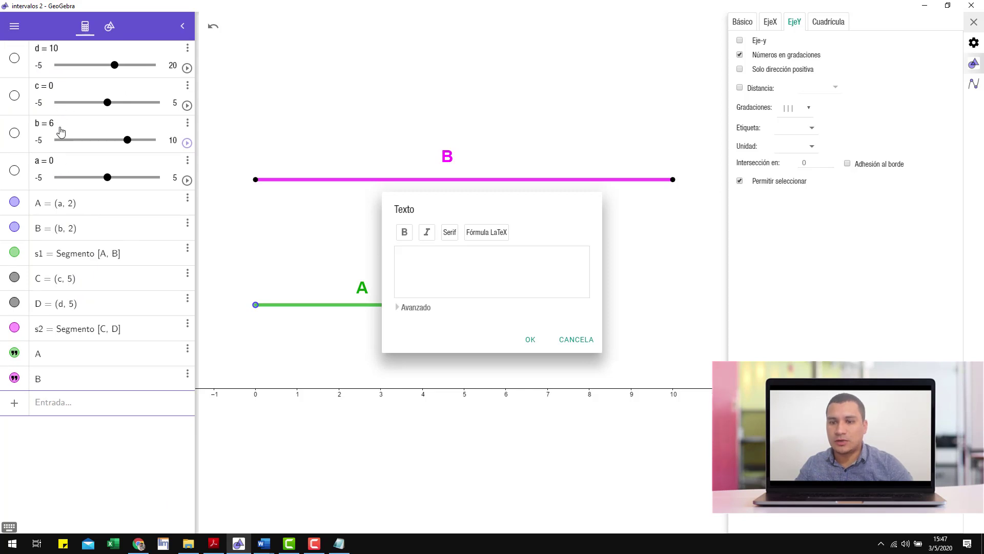
click(451, 266)
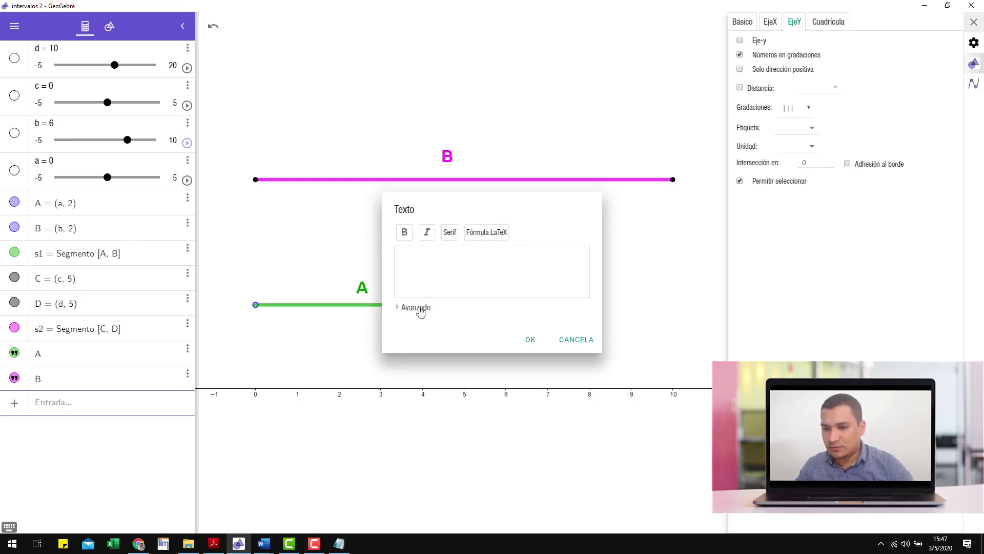
click(416, 307)
click(436, 322)
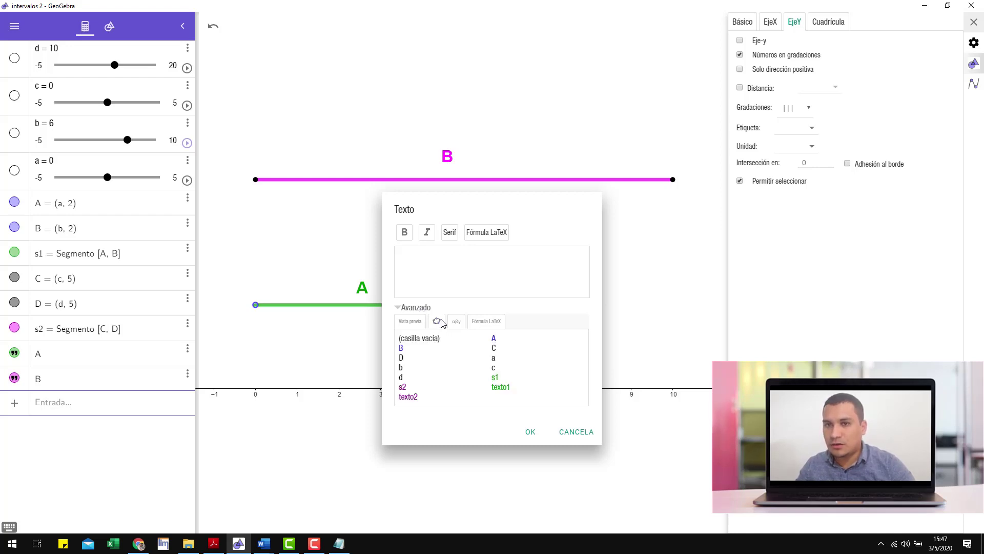
click(495, 359)
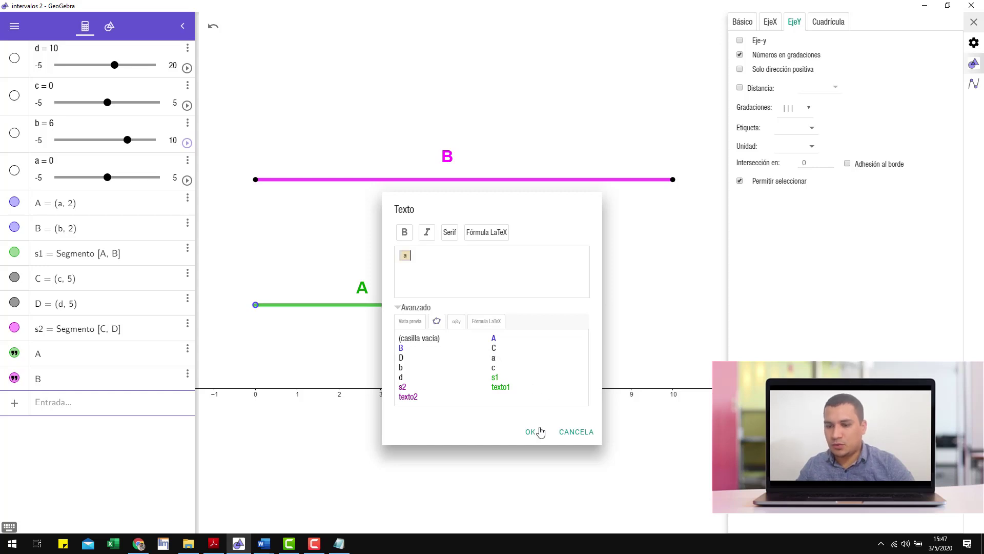
click(558, 430)
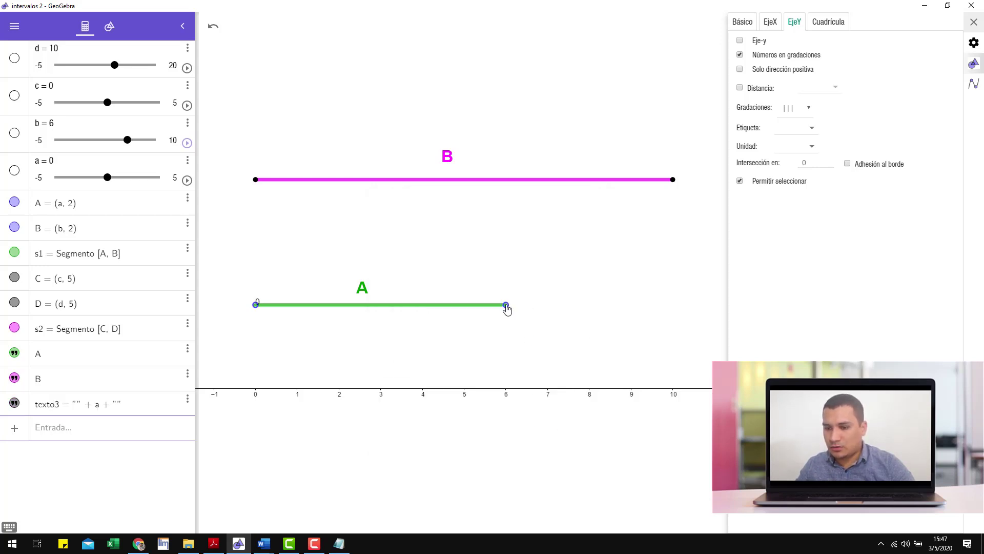
- Insert a dynamic text at point B that displays the value of slider number b
click(506, 307)
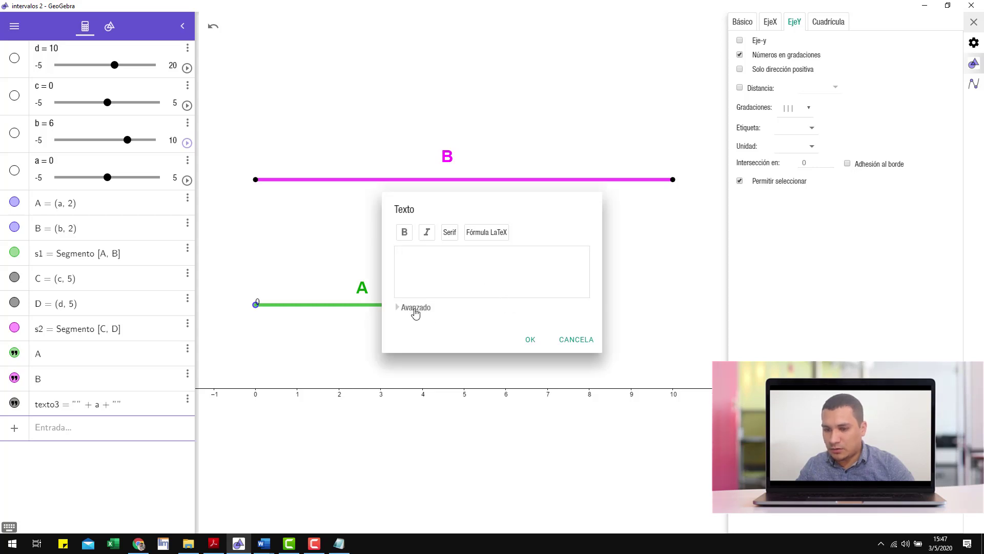
click(416, 307)
click(438, 321)
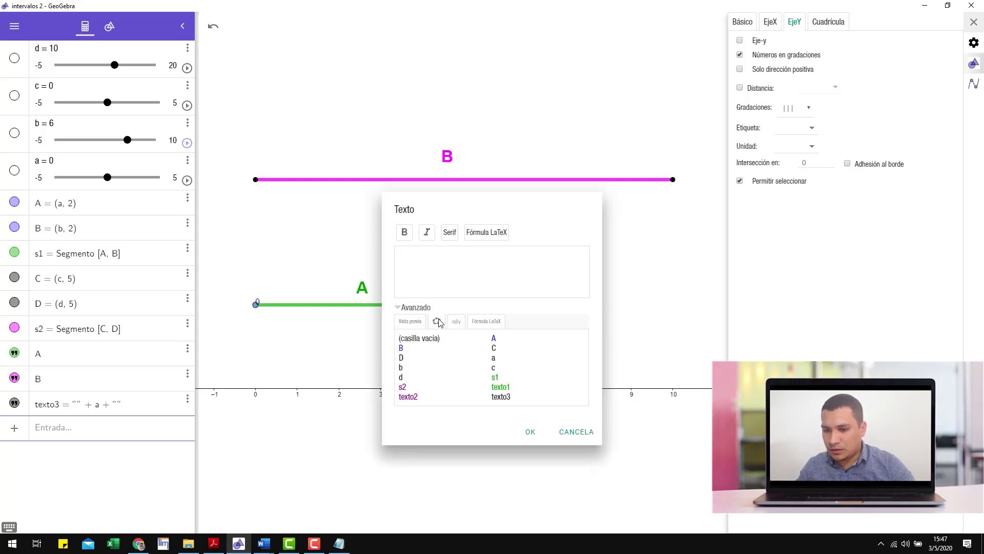
click(401, 367)
click(531, 431)
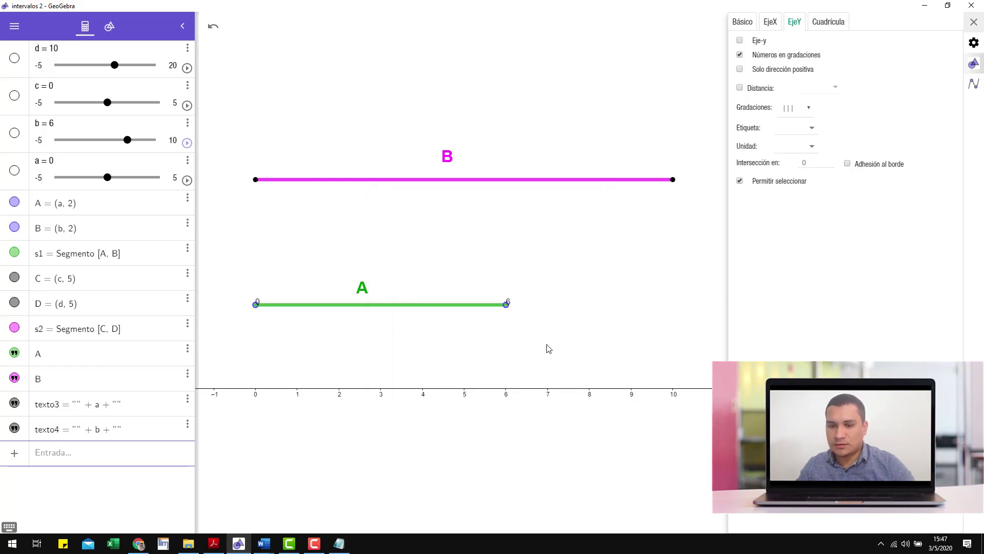
- Insert a dynamic text at point C, the start of the magenta segment, that displays the value of slider number c
click(256, 182)
click(419, 308)
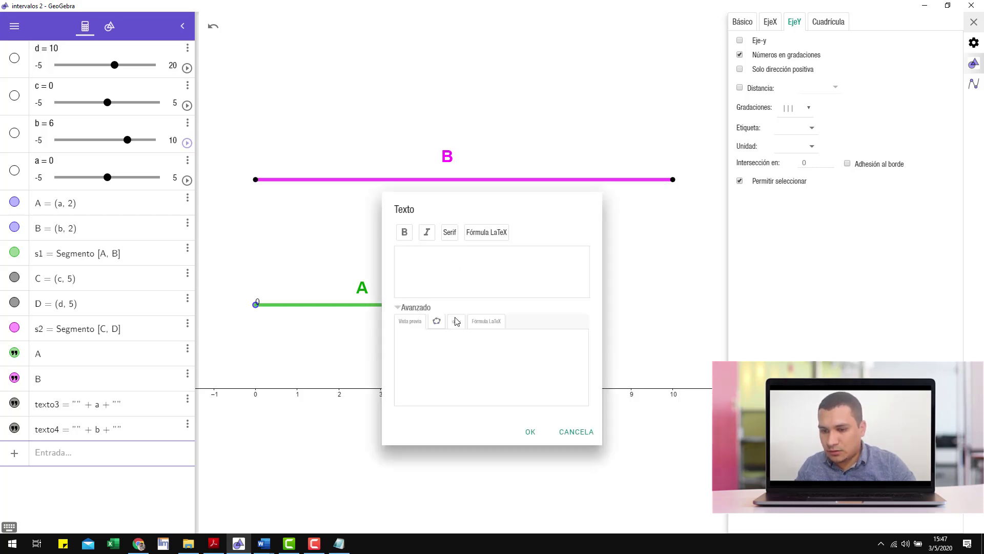
click(437, 322)
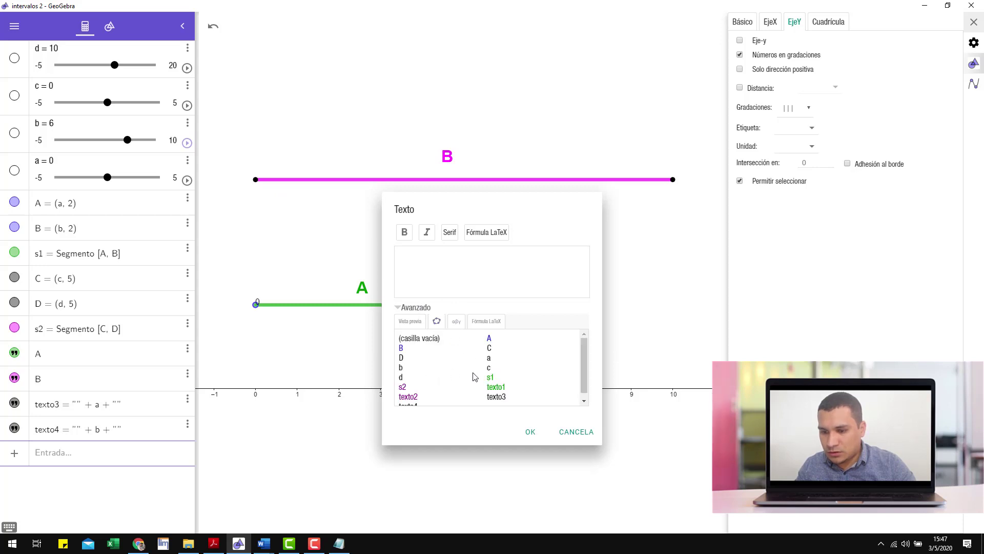
click(490, 368)
click(530, 432)
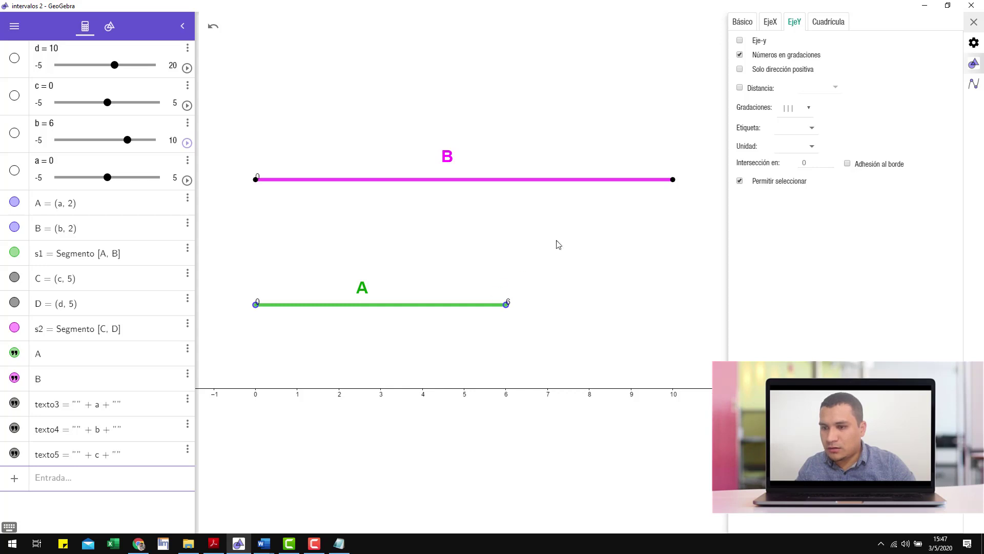
- Insert a dynamic text at point D, the end of the magenta segment, that displays the value of slider number d
click(673, 181)
click(416, 307)
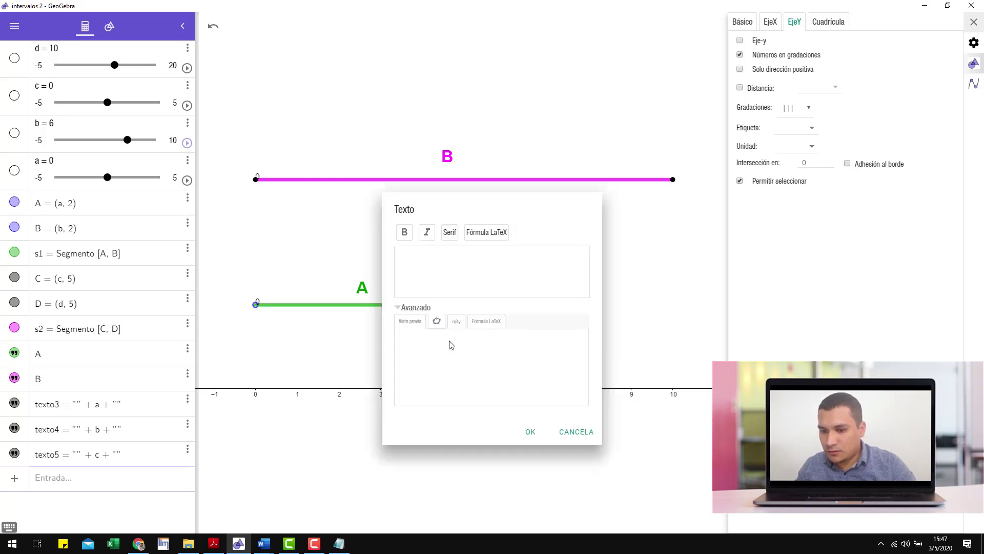
click(437, 321)
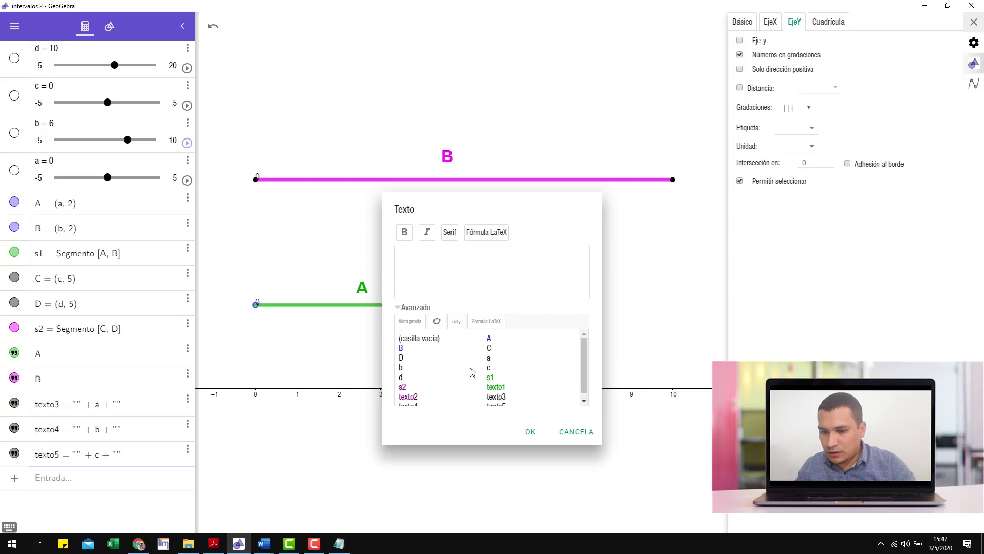
click(402, 377)
click(528, 431)
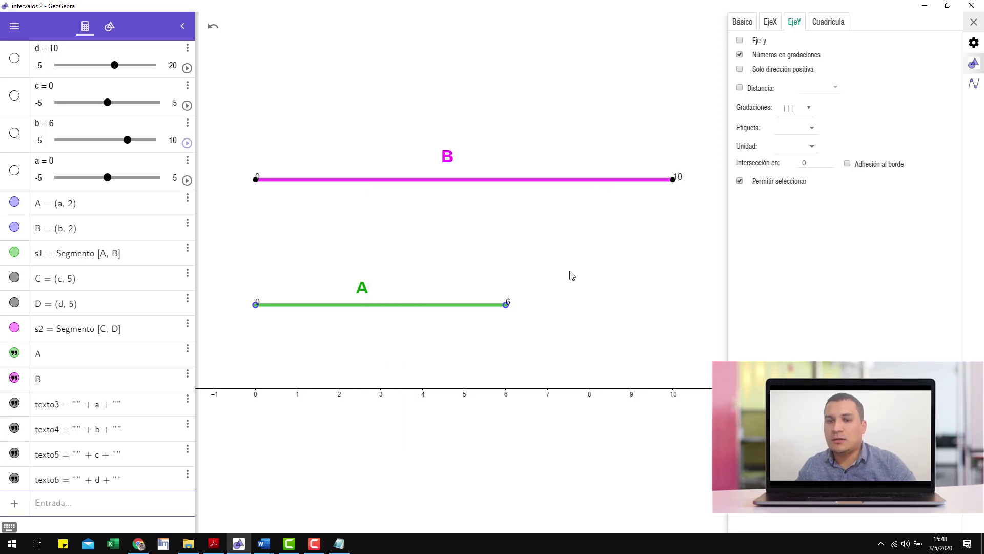
- Format the value text at point D in magenta with the text size Grande
click(109, 26)
scroll(102, 95, up, 5)
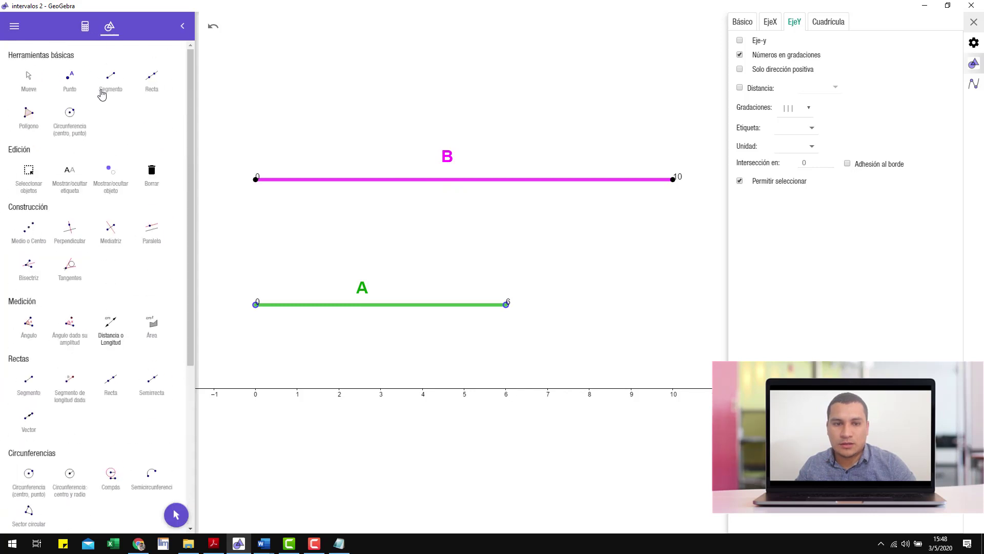
click(30, 83)
mouse_move(256, 179)
mouse_down()
mouse_move(249, 188)
mouse_move(260, 190)
mouse_up()
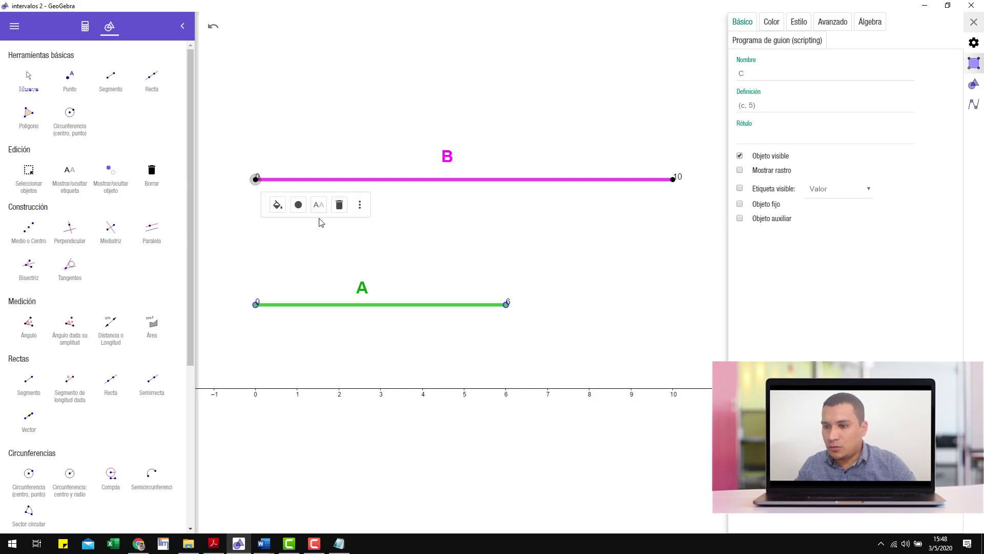
click(683, 178)
click(680, 179)
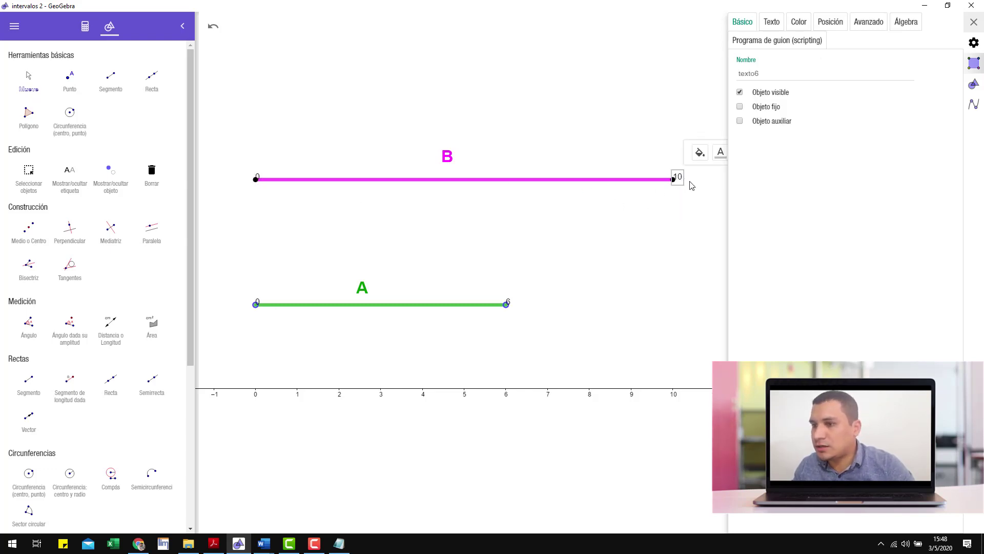
click(688, 192)
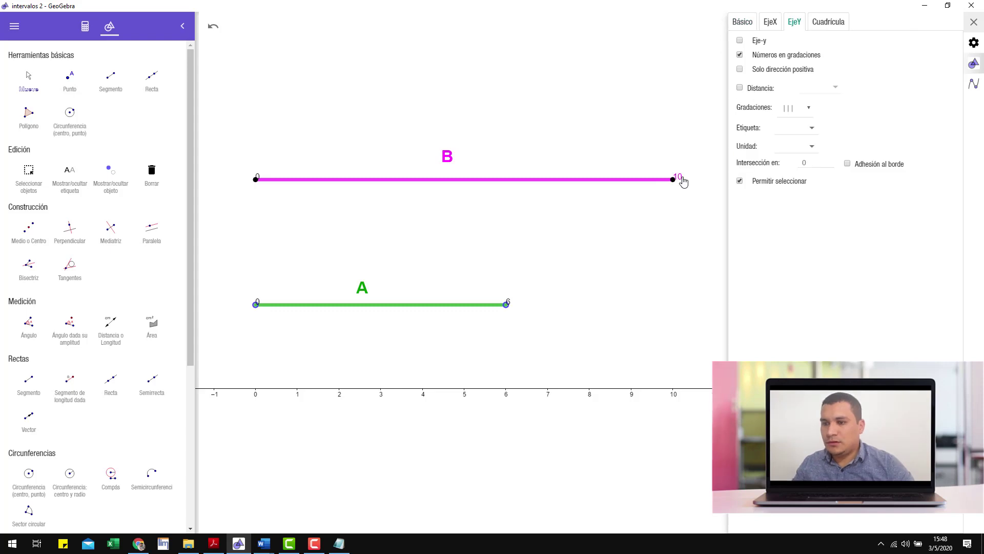
click(682, 179)
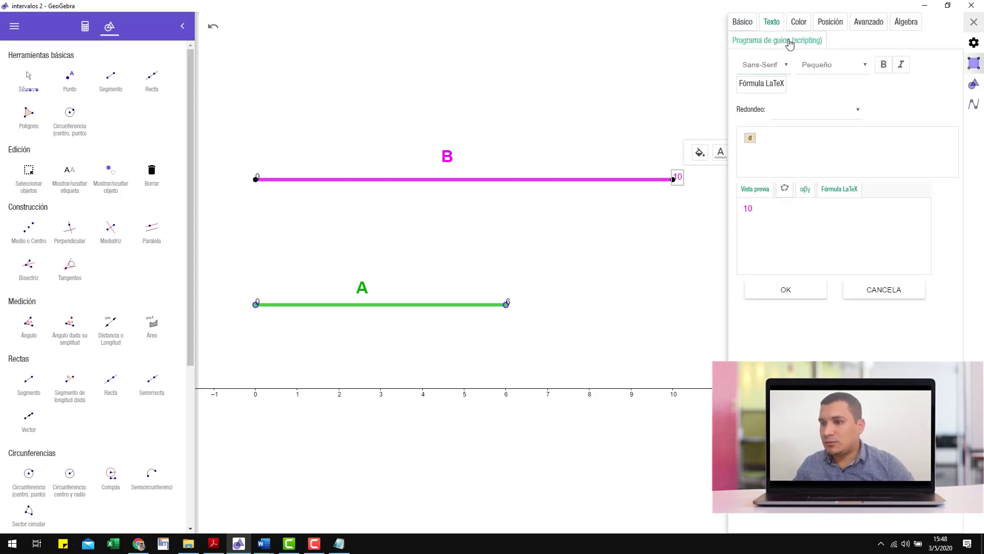
click(836, 70)
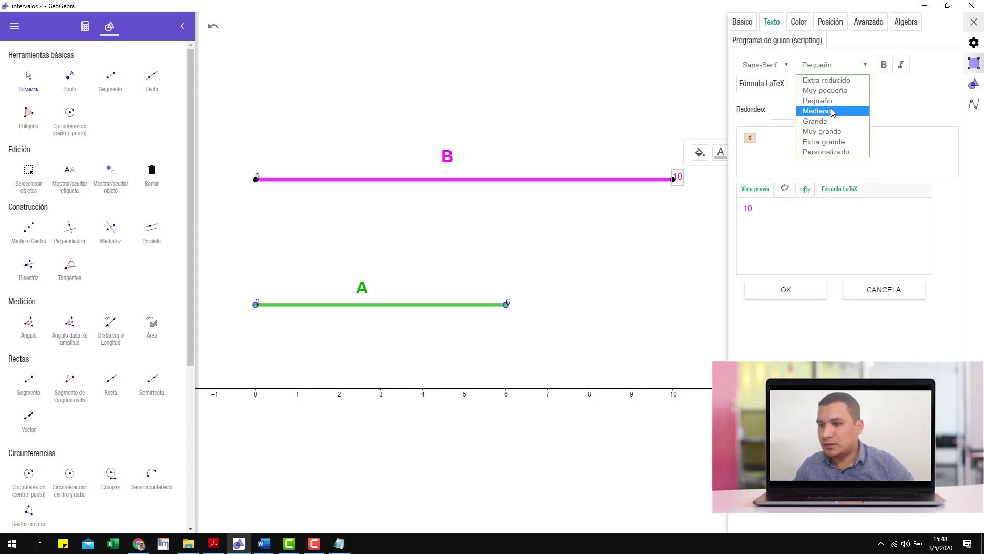
click(843, 120)
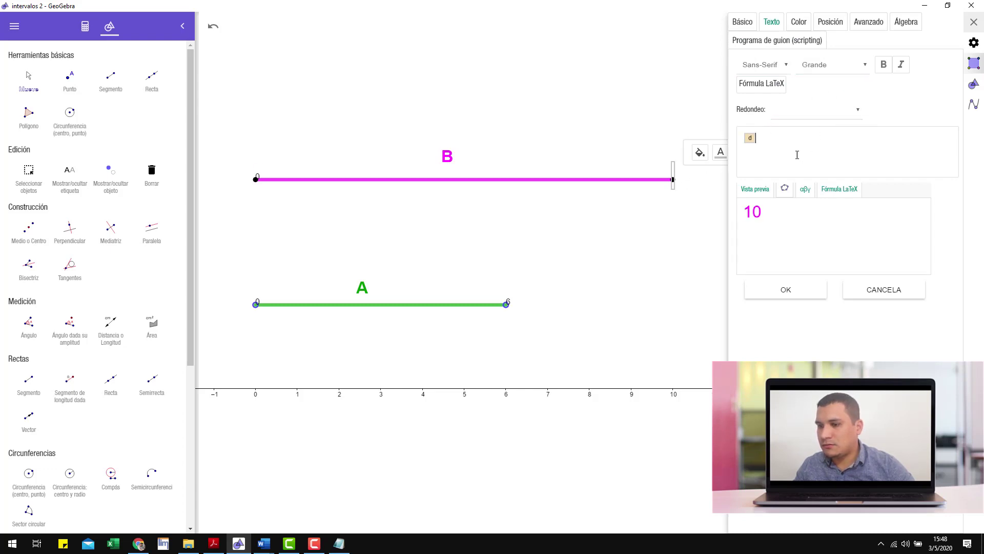
click(787, 290)
click(564, 335)
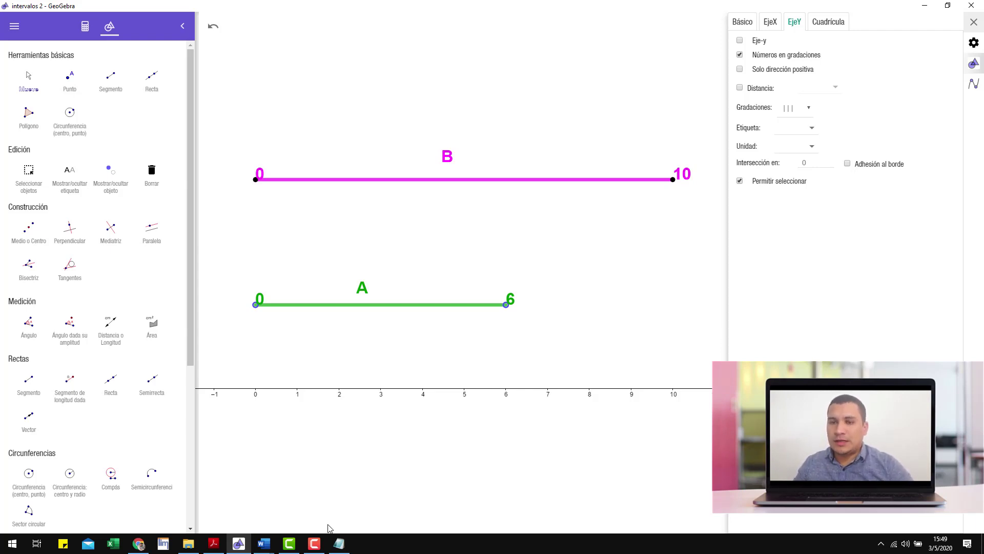
- Switch to the Word exercise and highlight activity 2's instruction together with its first operation, A ∪ B
mouse_move(264, 544)
click(207, 492)
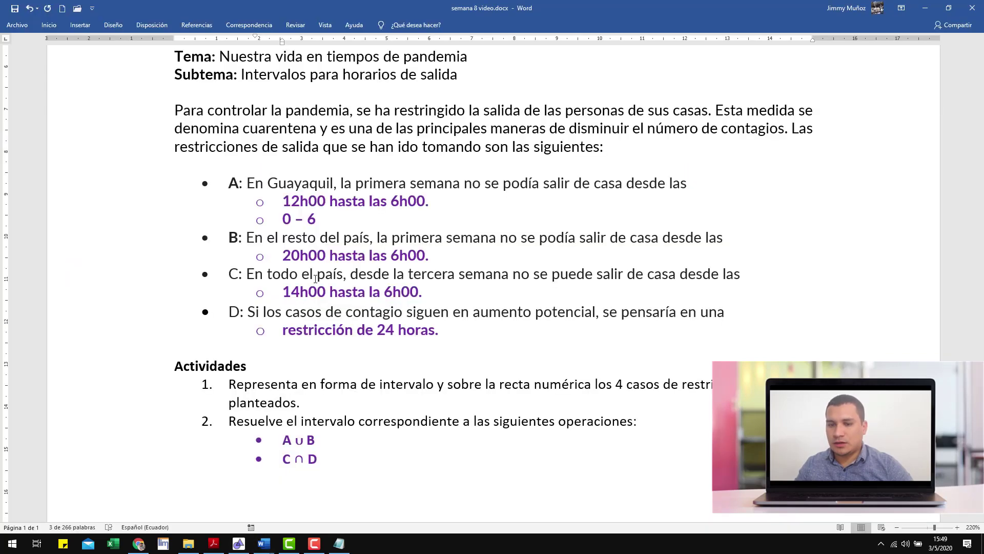
scroll(372, 287, down, 4)
click(316, 227)
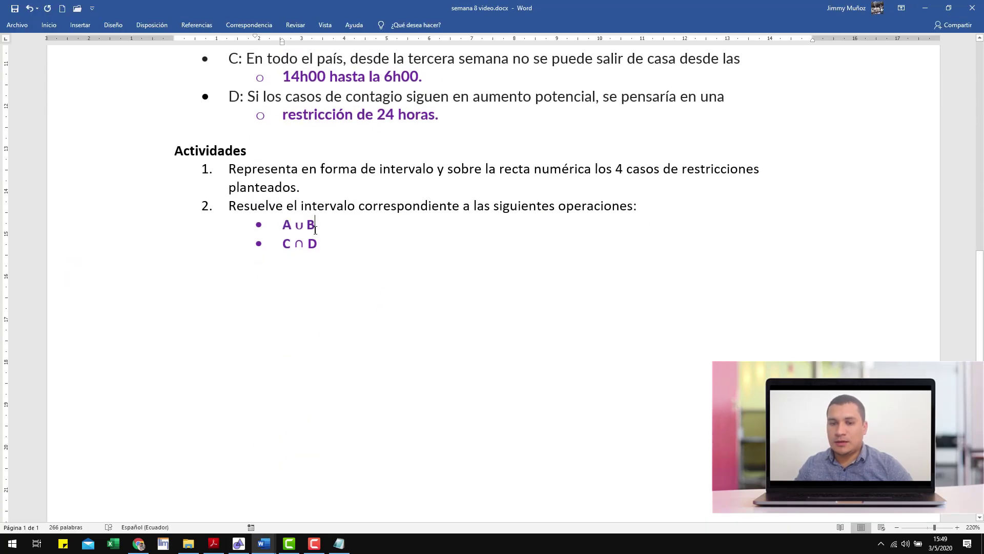
drag(325, 228, 252, 206)
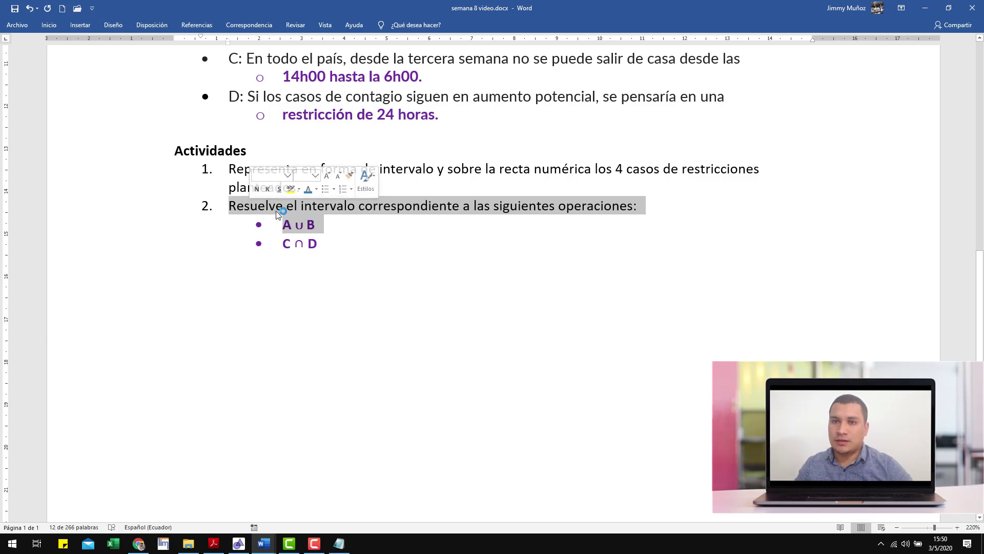
scroll(297, 230, up, 5)
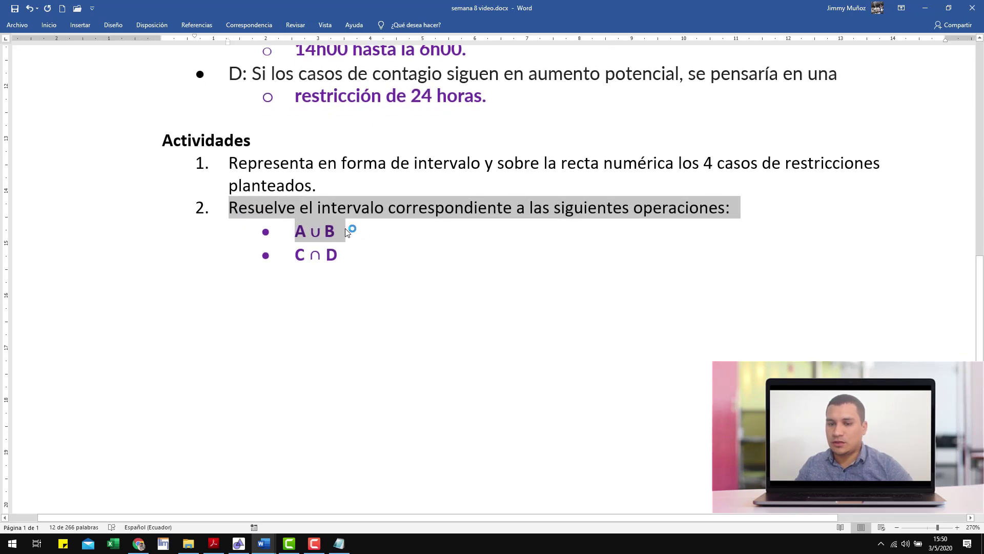
click(336, 231)
drag(336, 231, 228, 207)
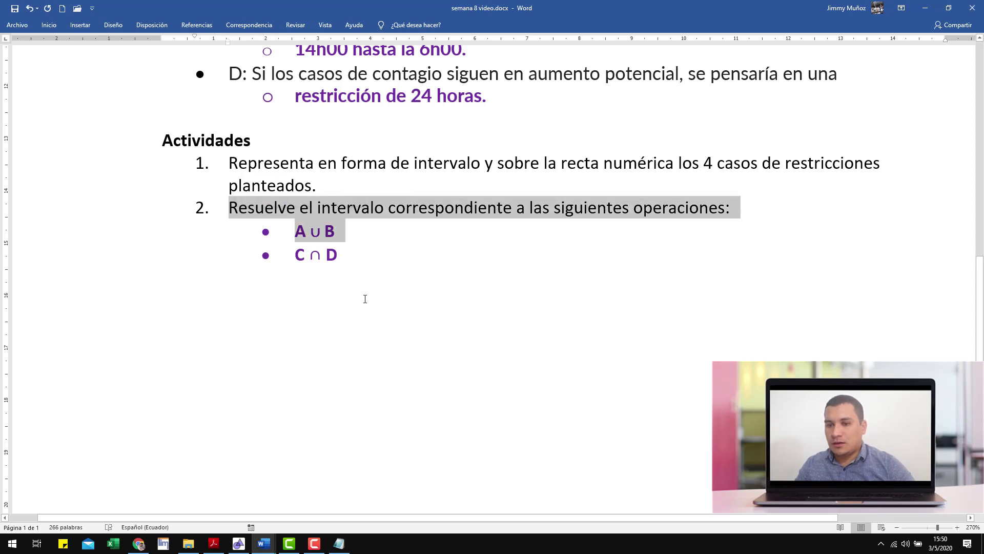
- Switch to the second Word document and enter 2 at the end of the expression a<x<b∧6<y<
key(alt+Tab)
key(alt+Tab)
click(421, 242)
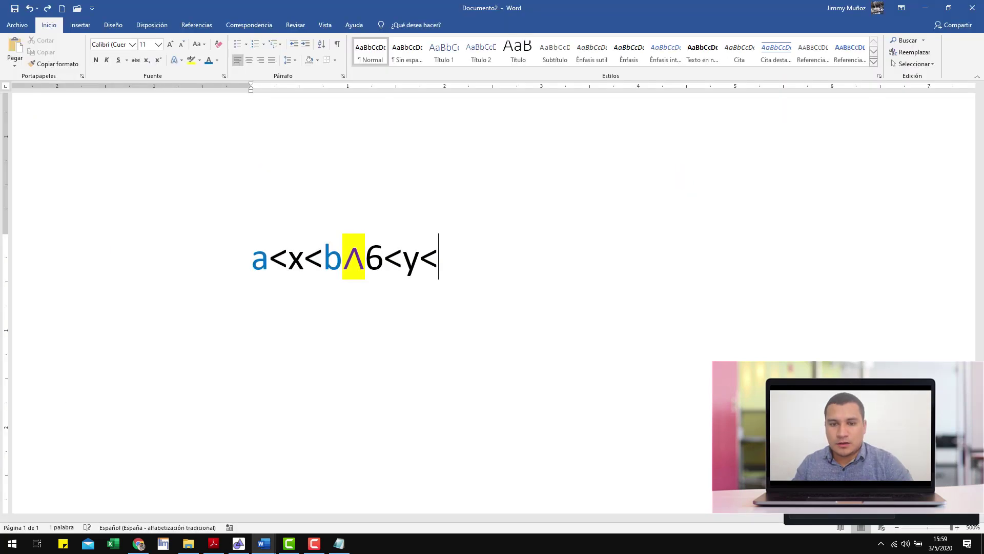
text(2)
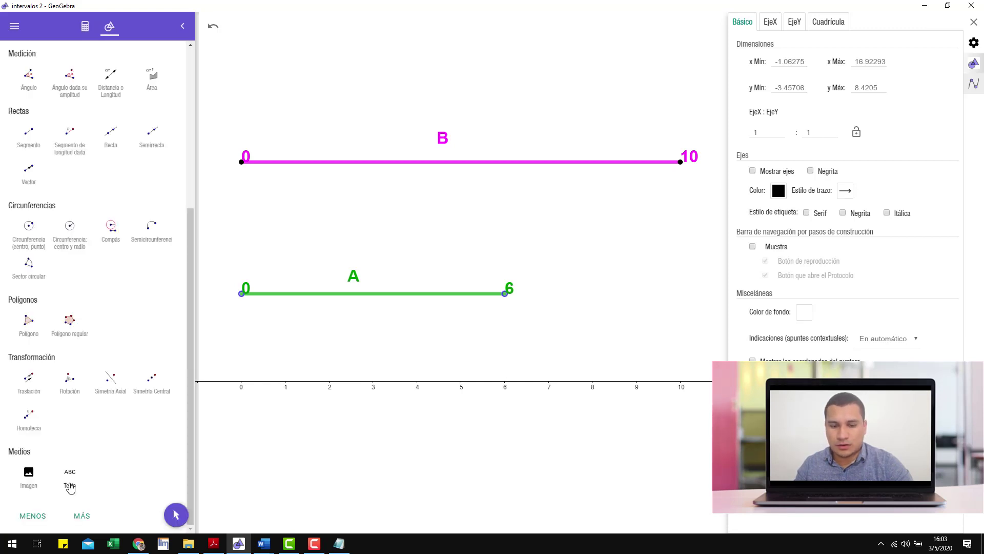
click(69, 474)
click(393, 85)
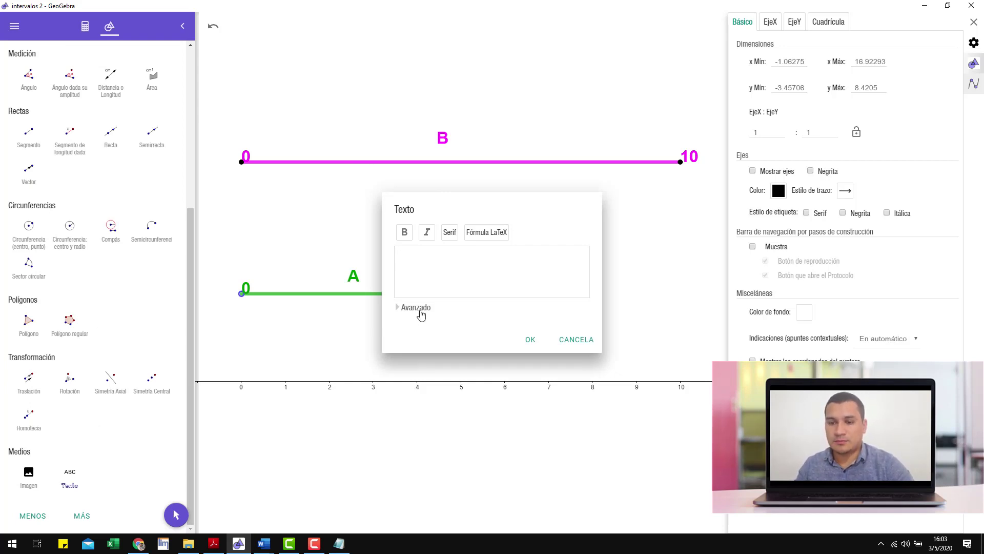
click(436, 308)
click(436, 321)
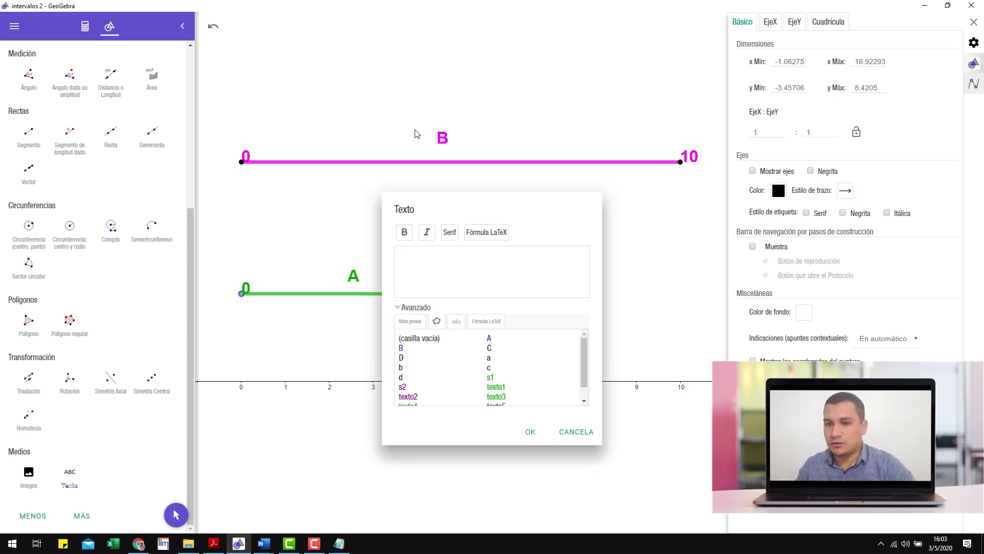
click(576, 432)
- Check the object names of the text labels B and A in their properties
scroll(82, 89, up, 5)
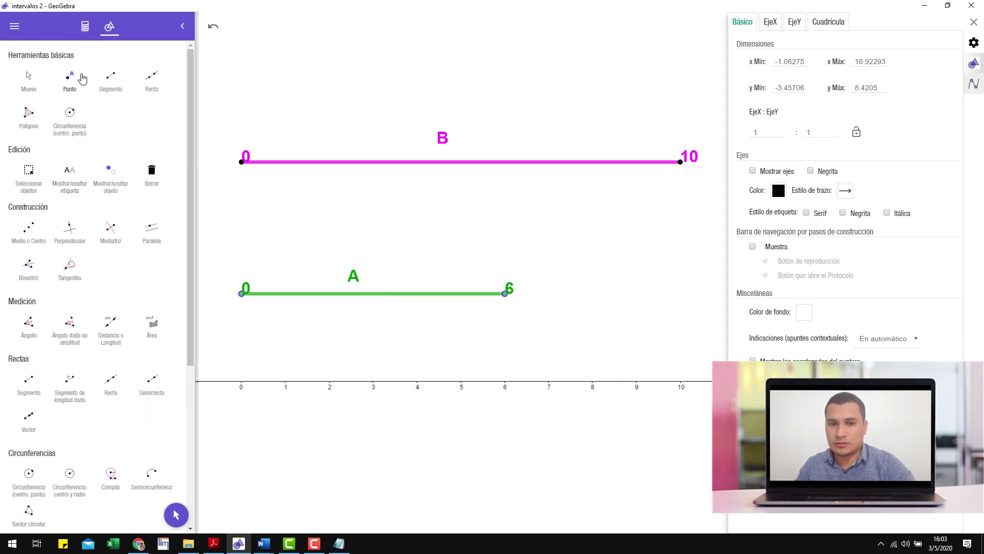
click(32, 85)
click(443, 139)
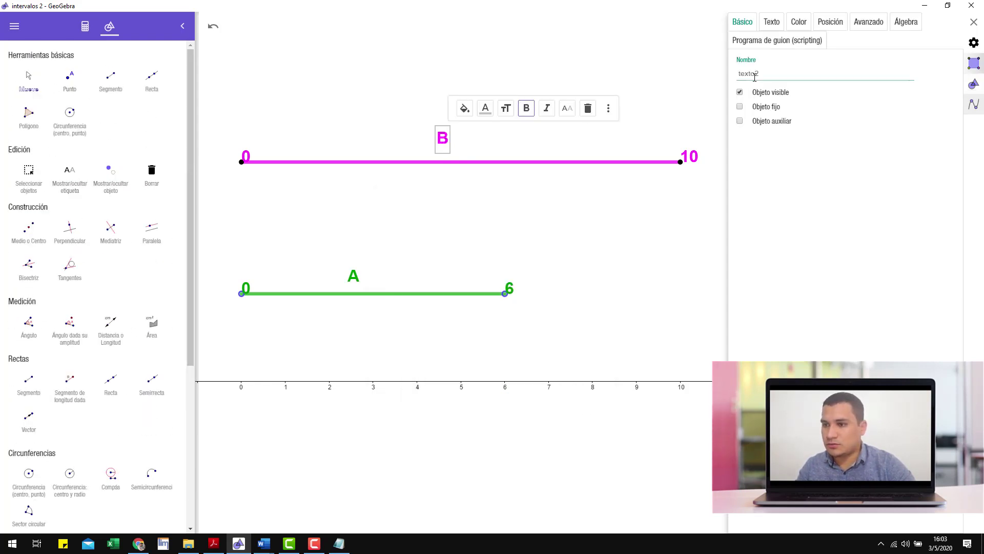
click(353, 277)
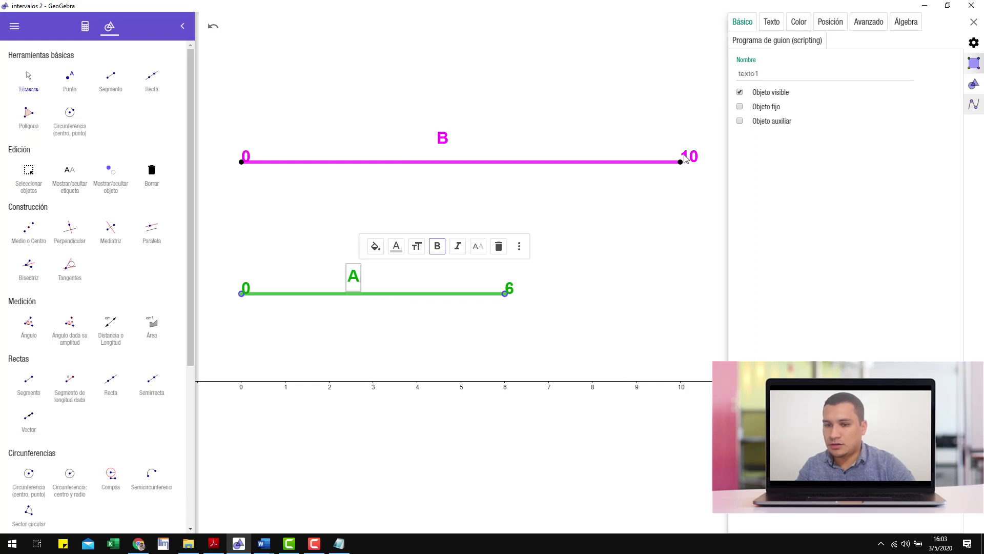
click(367, 108)
- Start a new text above segment B and compose texto1 ∪ texto2, inserting both labels as dynamic objects
scroll(75, 461, down, 5)
click(81, 485)
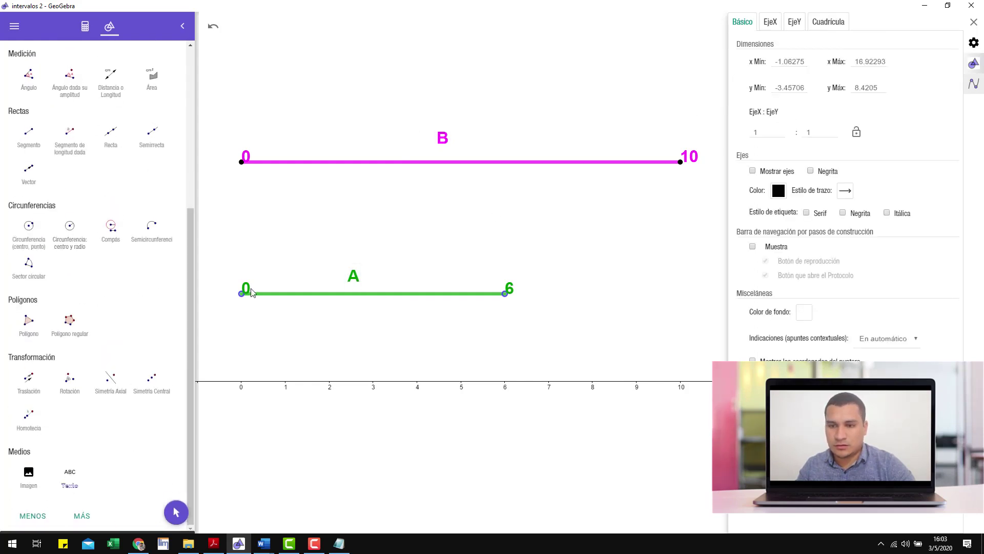
click(501, 173)
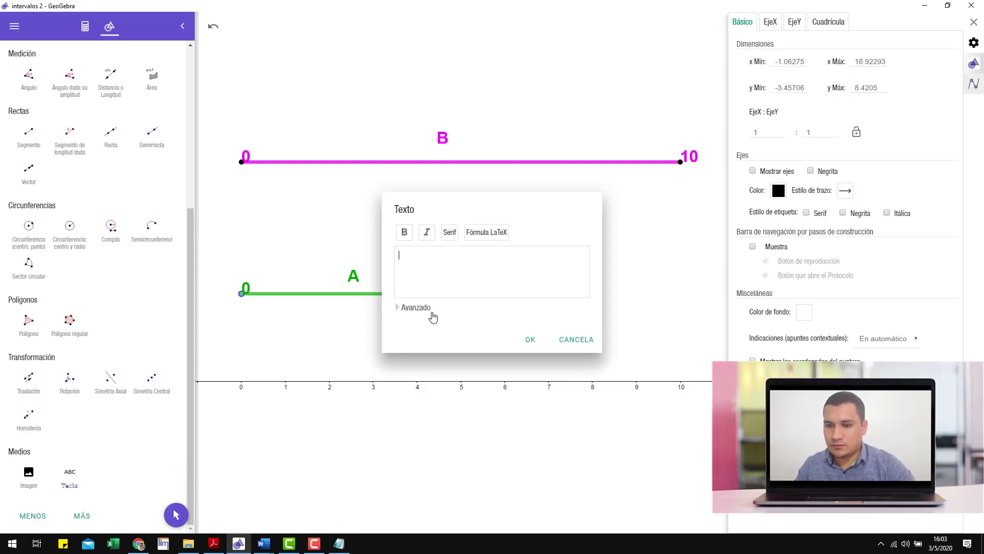
click(413, 309)
click(436, 321)
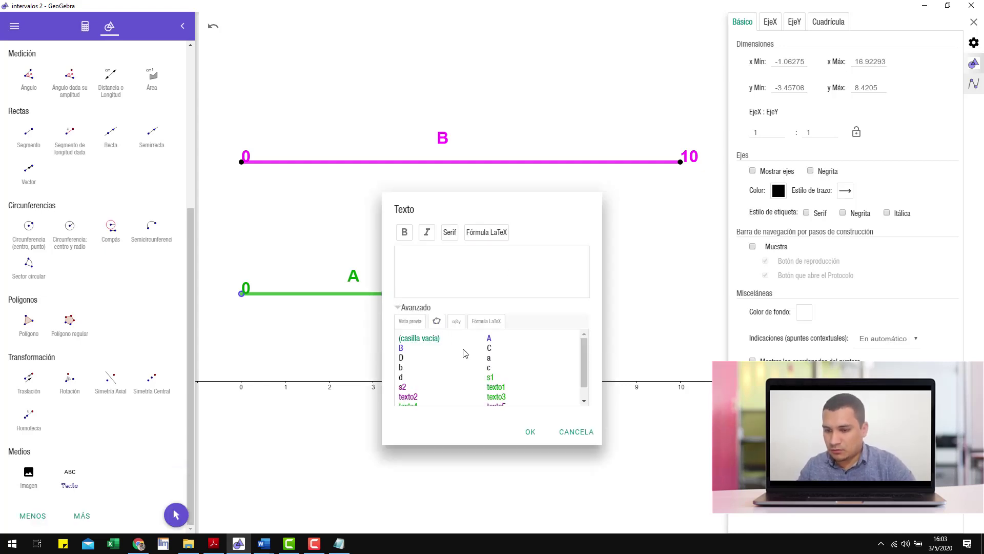
click(499, 387)
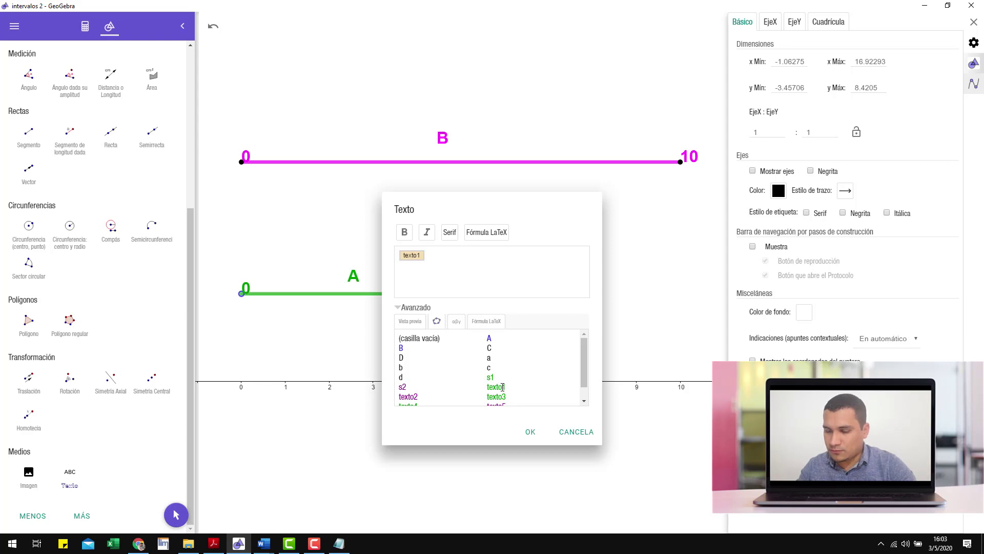
click(461, 326)
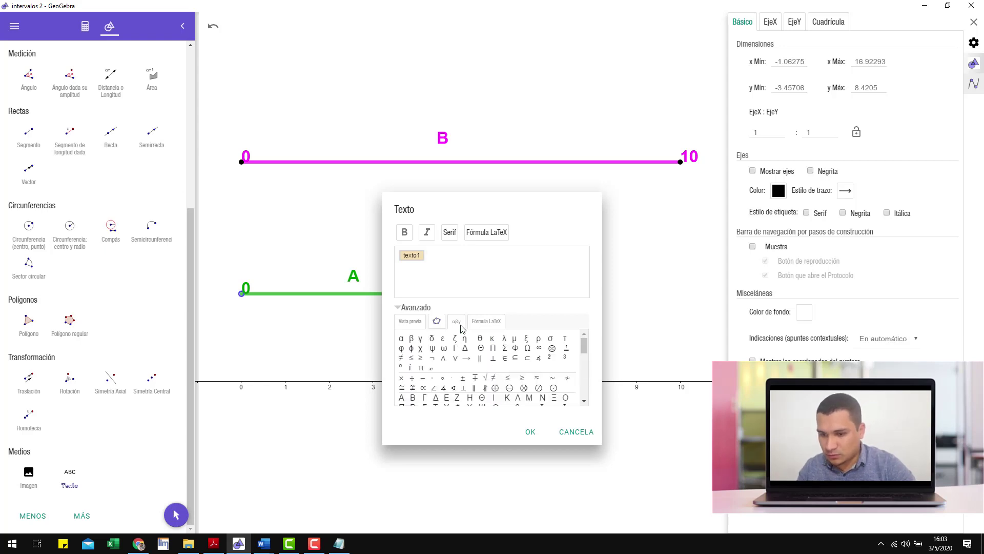
scroll(481, 348, down, 5)
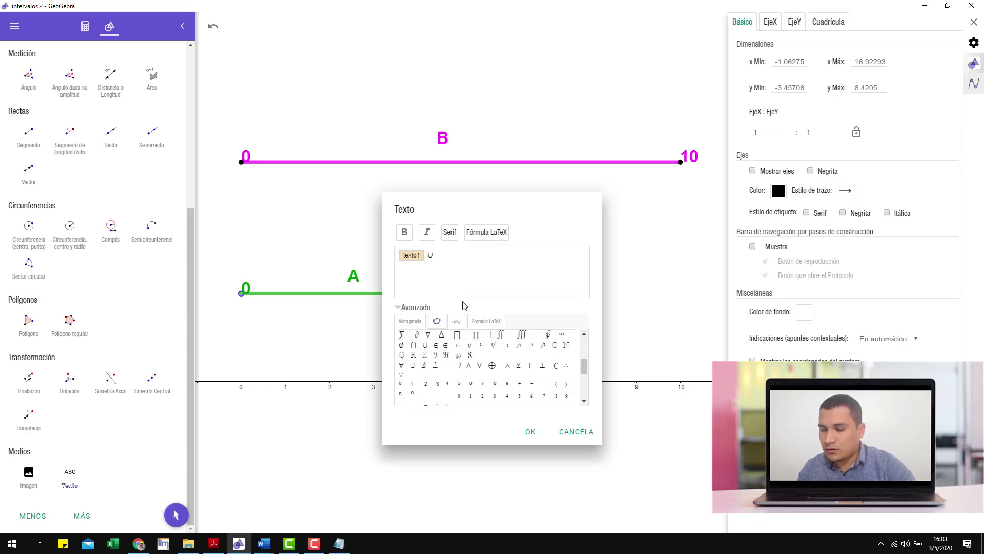
click(437, 321)
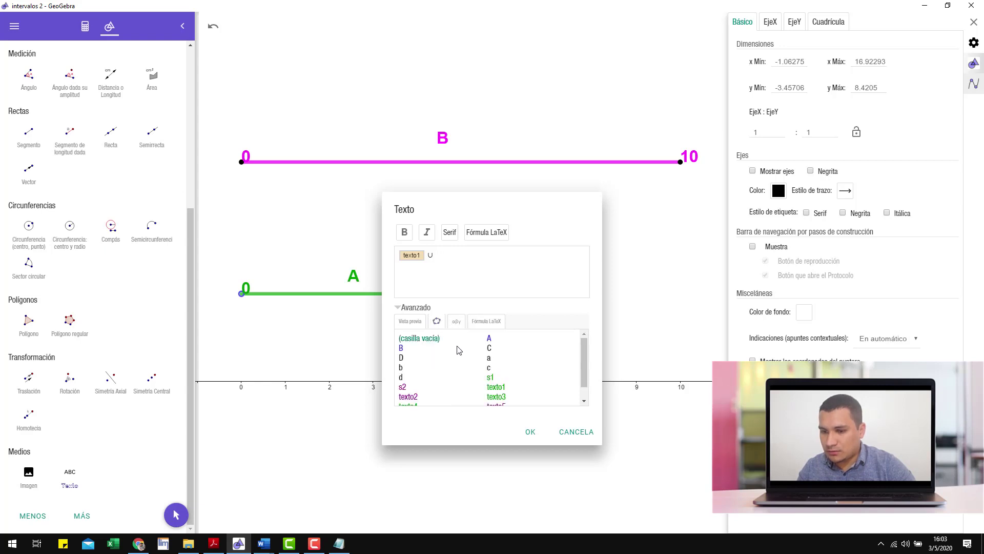
click(413, 397)
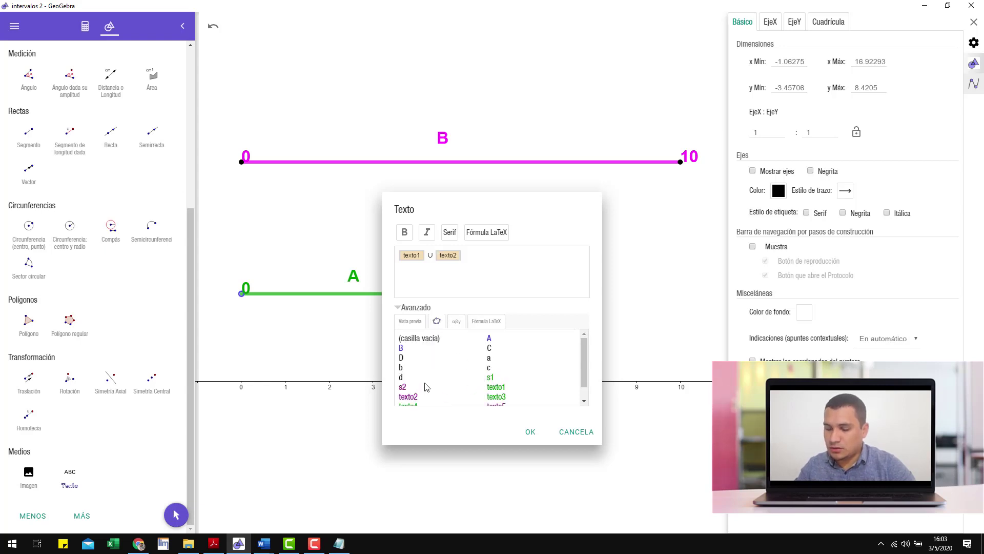
- Complete the union text with = (a,d), inserting a and d as dynamic values, and create it
text(= ()
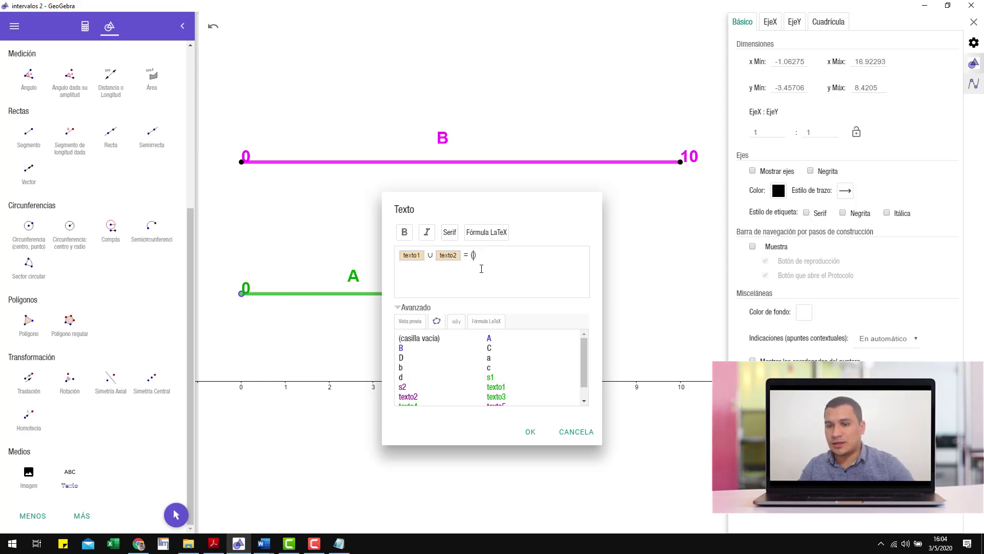
text(()
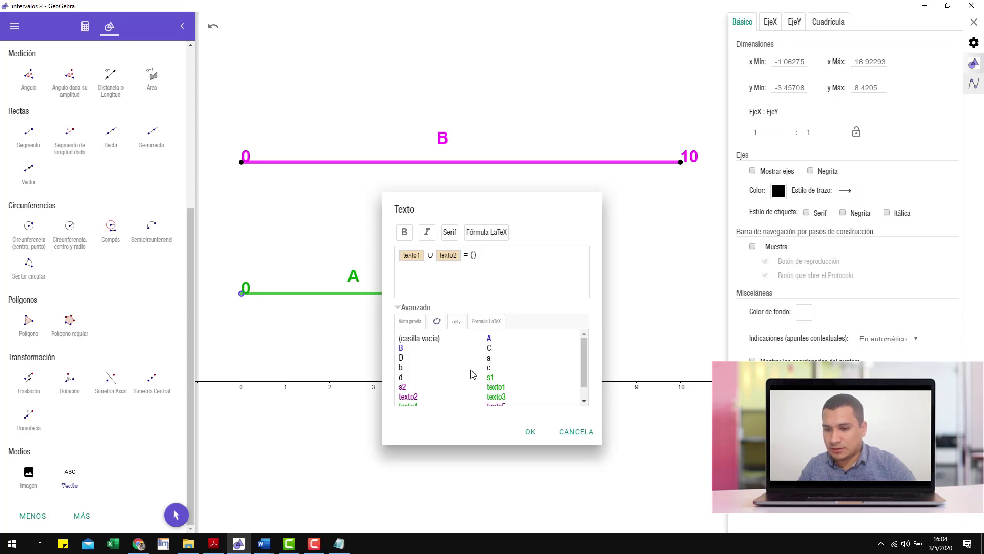
click(488, 358)
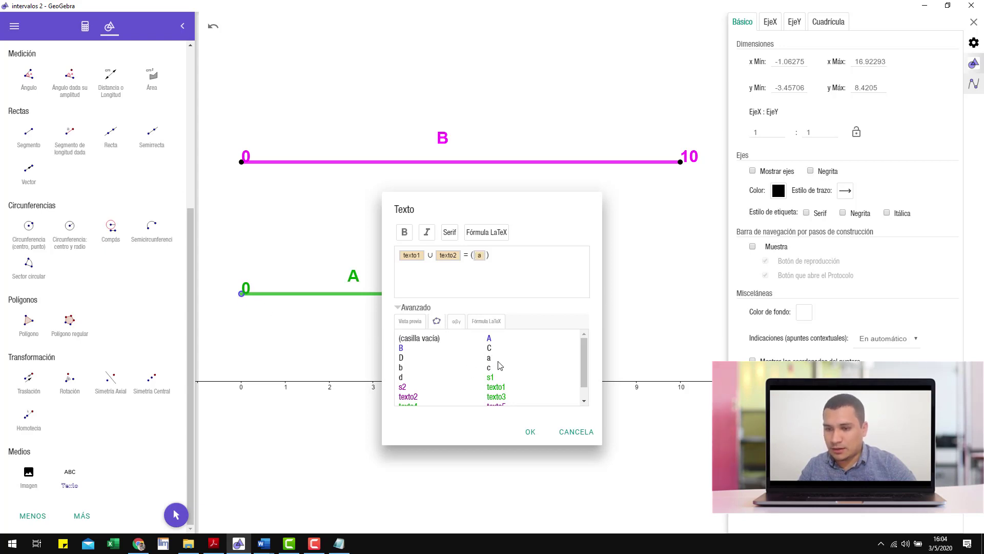
text(,)
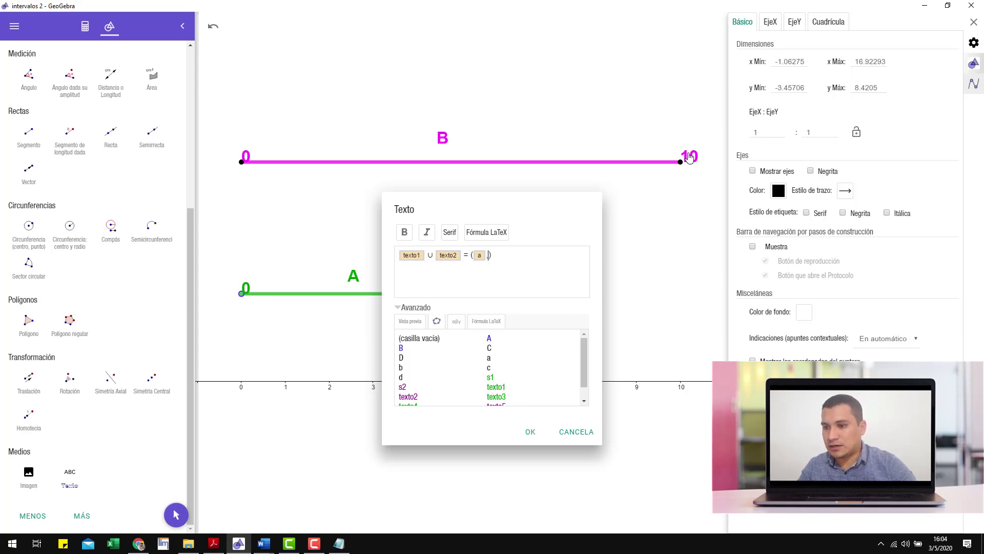
click(402, 377)
click(530, 432)
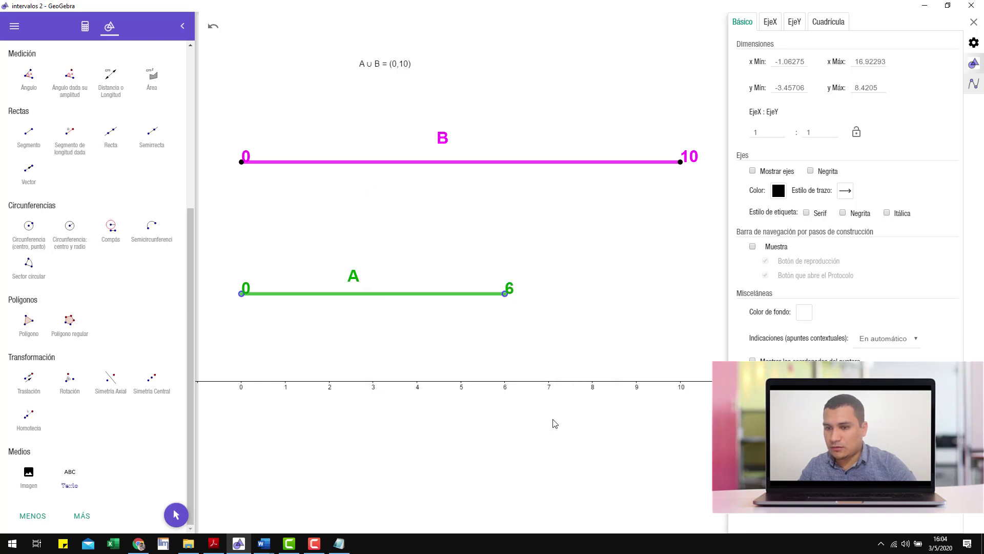
- Move the far endpoint of segment B to about 3 on the number line to test the union text
click(680, 164)
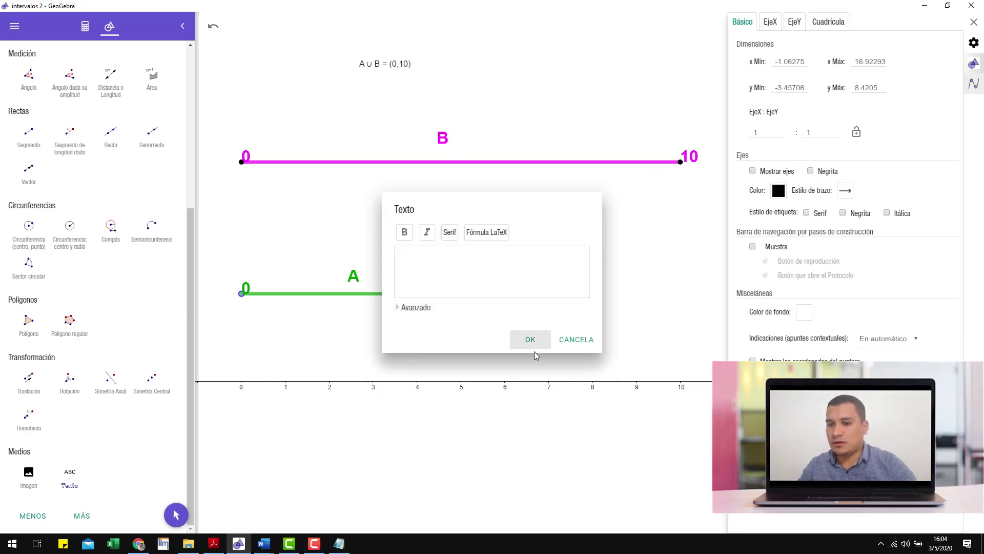
click(565, 340)
scroll(105, 239, up, 5)
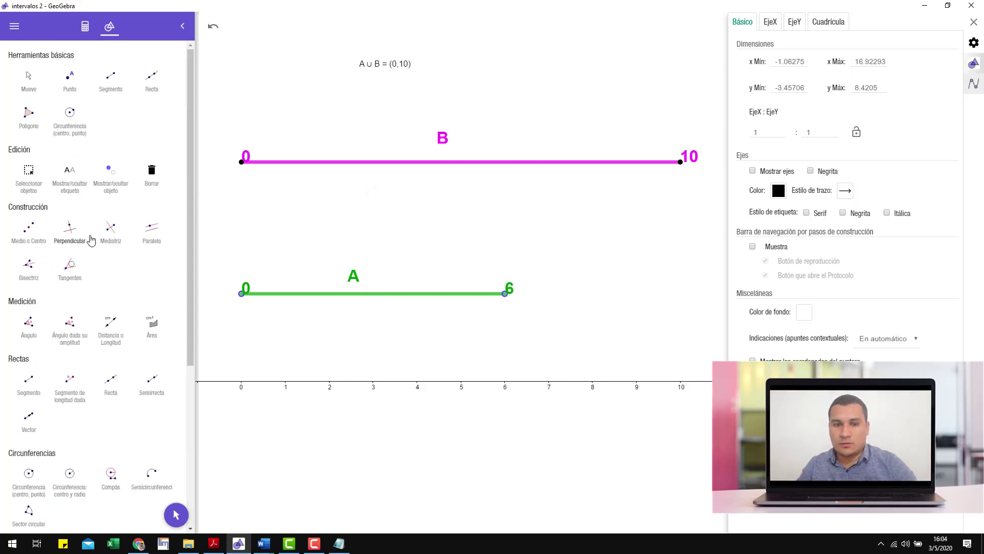
click(32, 82)
drag(681, 162, 375, 173)
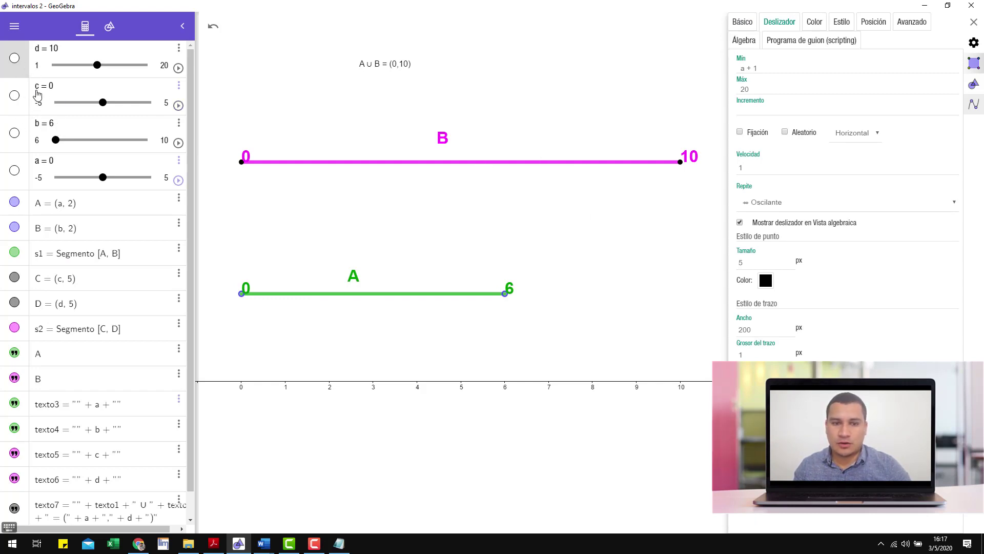
- Set the range of slider a to a minimum of 0 and a maximum of 6
click(42, 166)
click(37, 138)
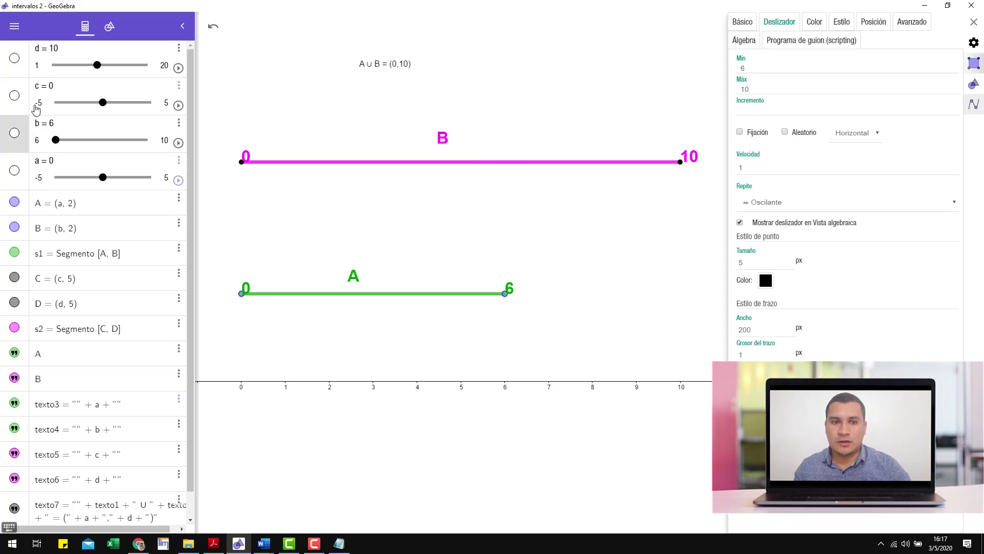
click(35, 100)
click(37, 67)
click(38, 94)
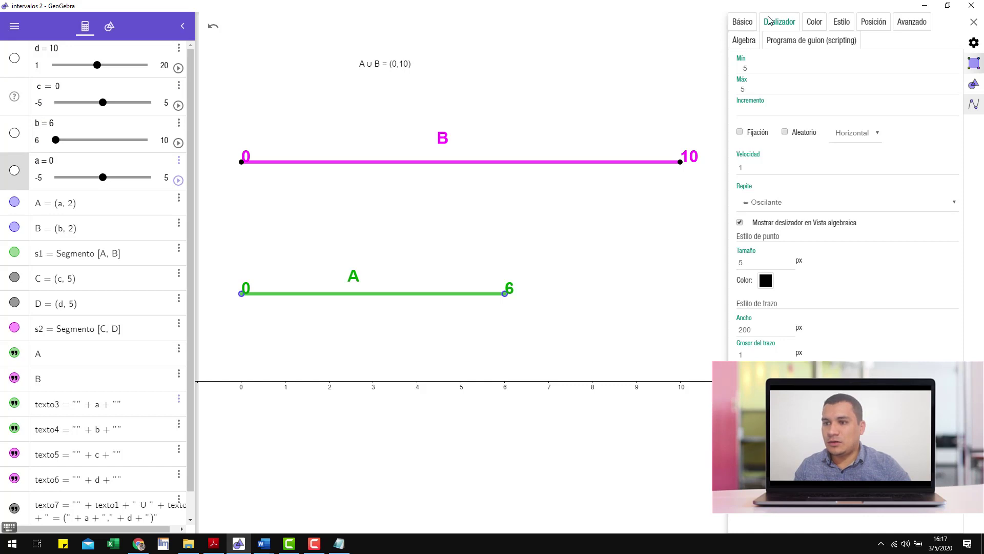
click(744, 23)
click(779, 23)
click(761, 66)
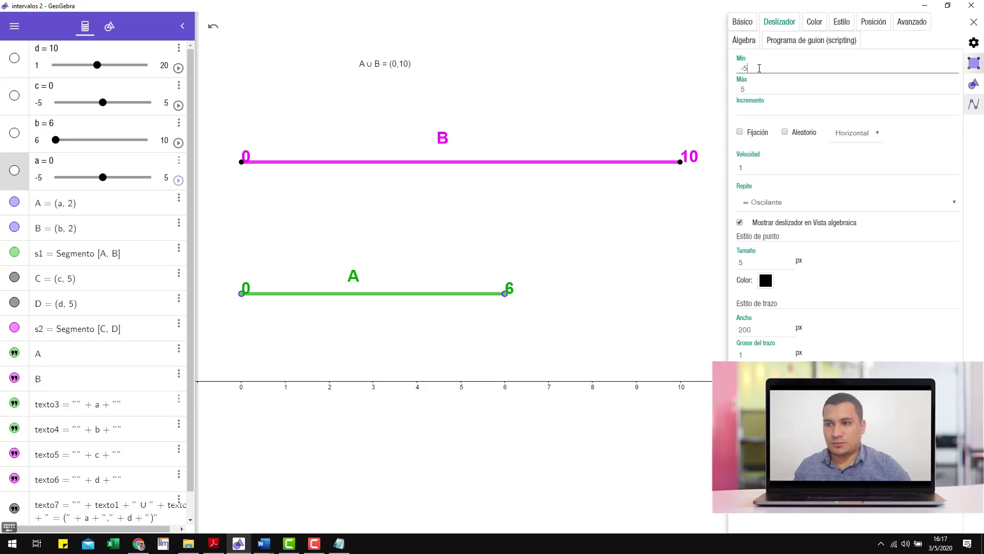
drag(759, 68, 716, 69)
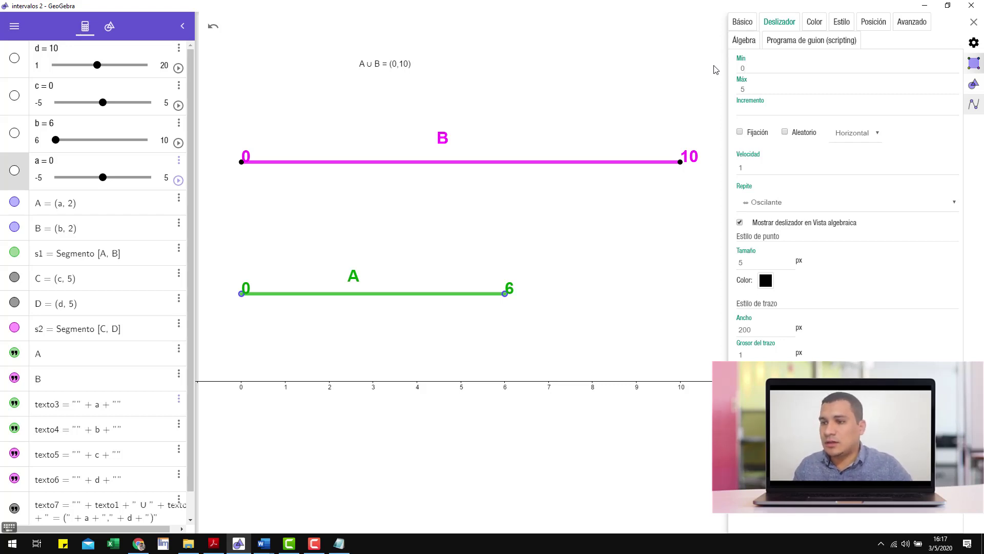
key(Return)
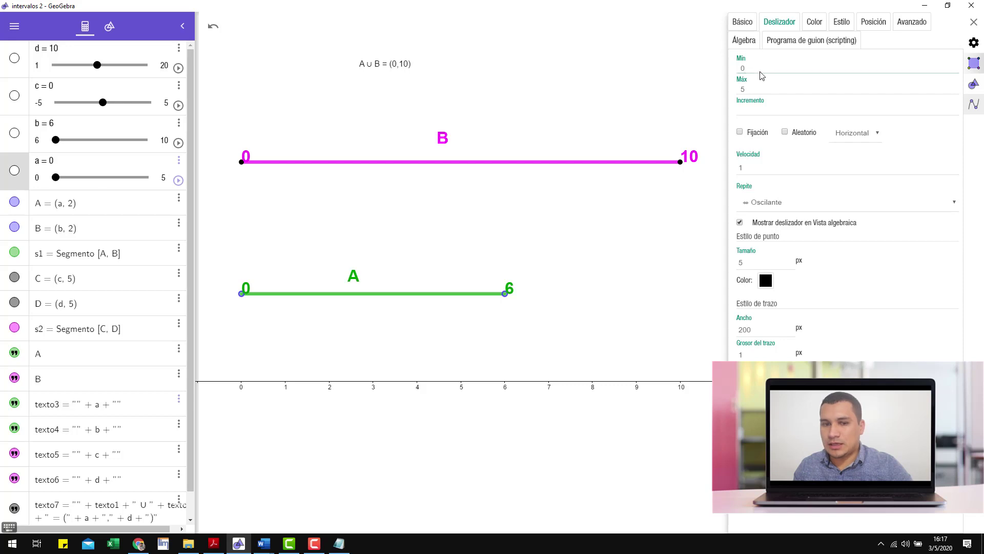
drag(758, 88, 732, 93)
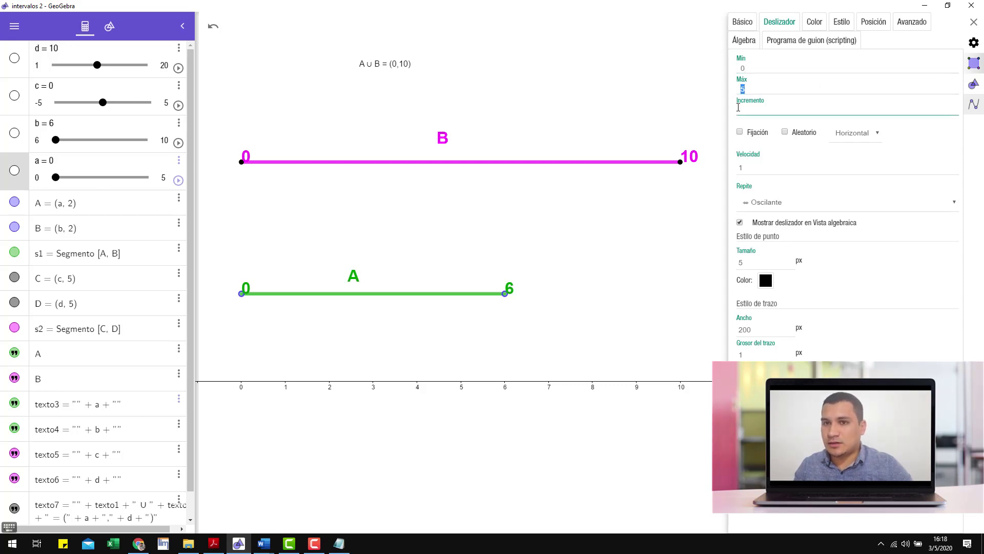
text(6)
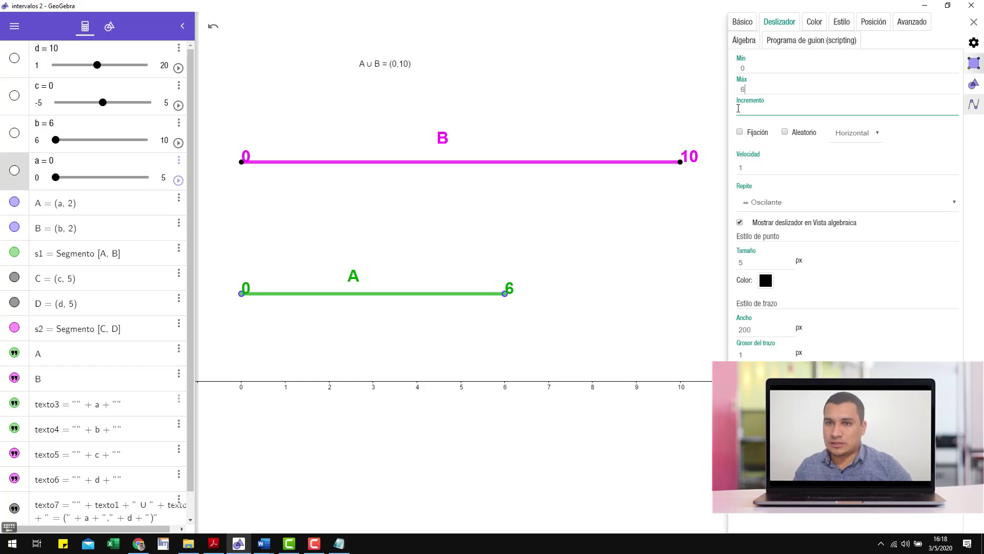
key(Return)
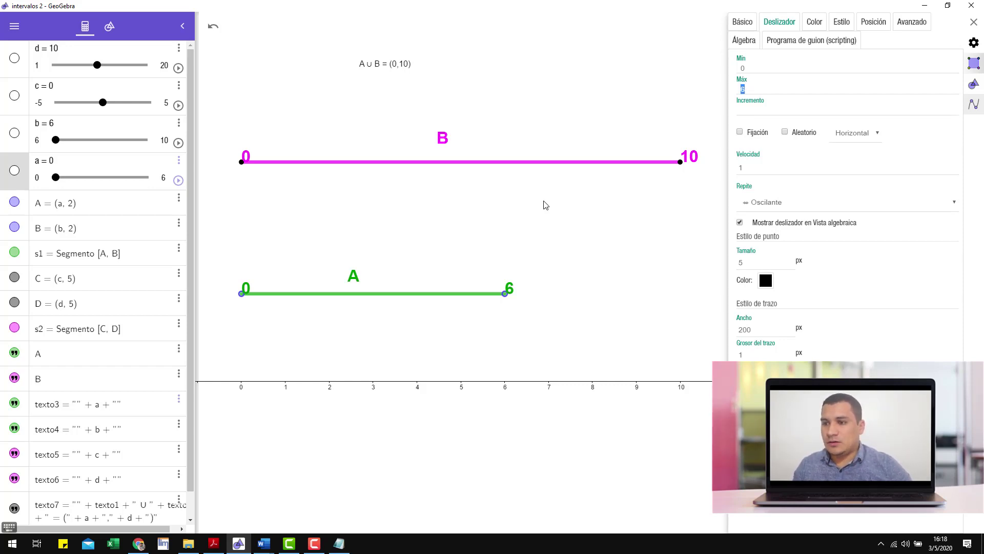
- Check the minimum and maximum settings of slider b
click(36, 133)
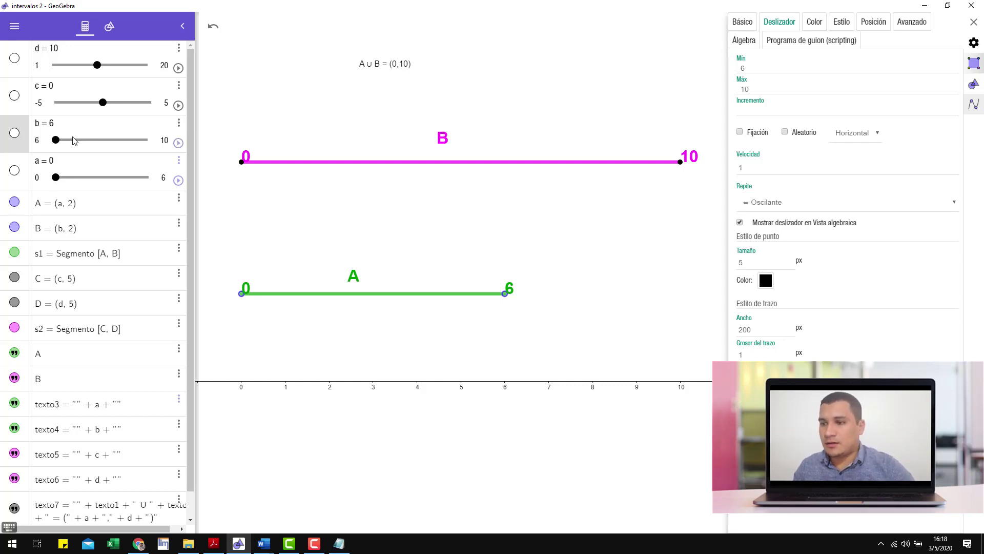
click(758, 67)
double_click(763, 69)
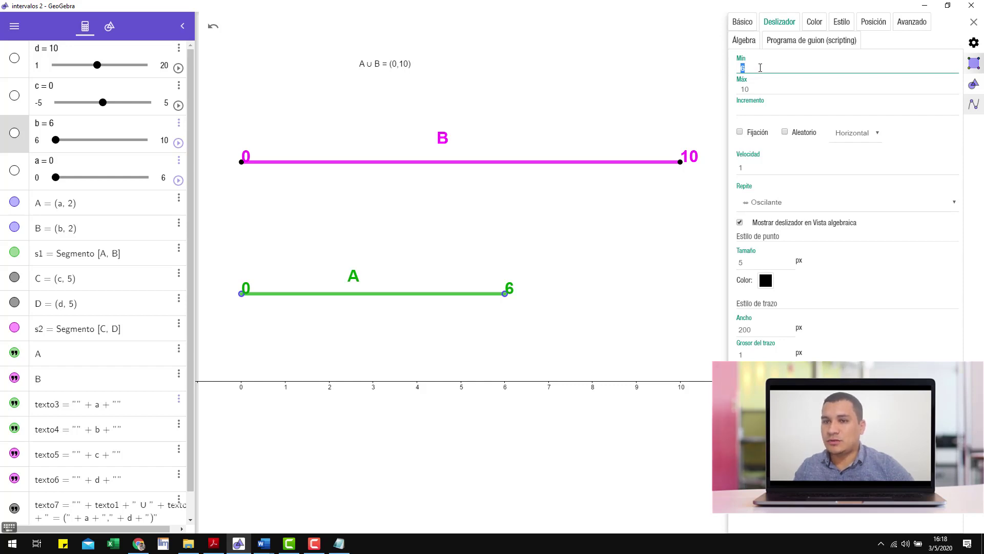
click(759, 90)
drag(759, 89, 734, 93)
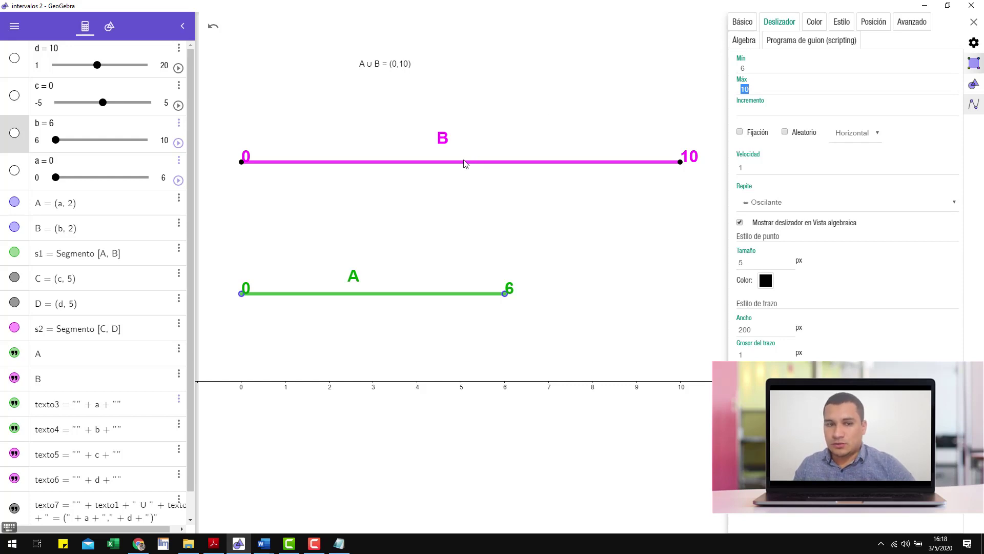
- Set the range of slider c to a minimum of 0 and a maximum of 10
click(38, 99)
drag(758, 69, 703, 75)
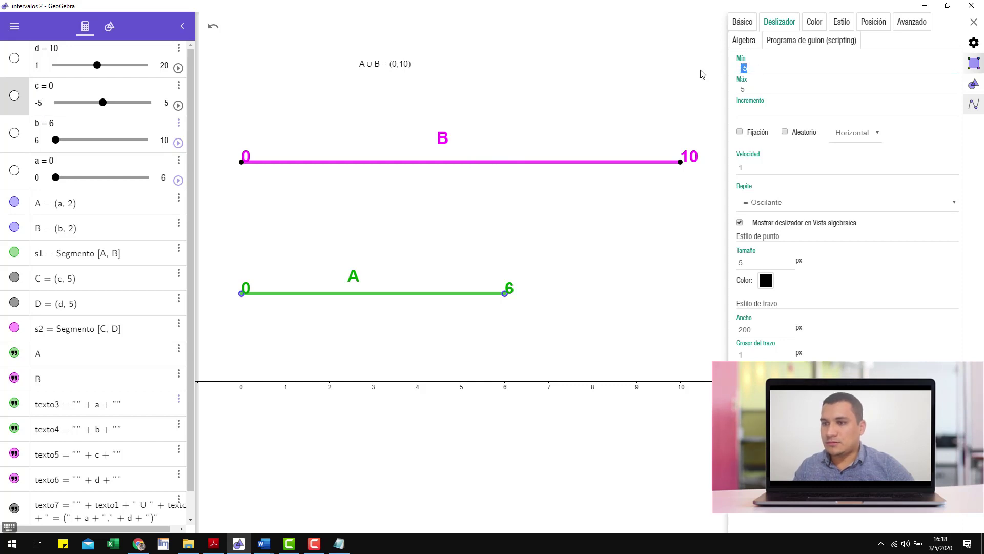
text(0)
key(Return)
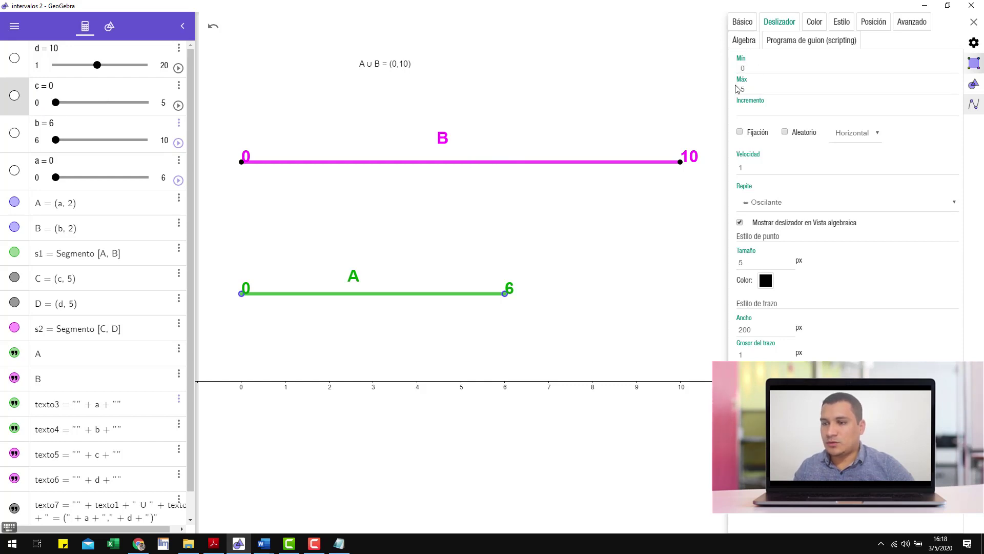
drag(747, 89, 736, 89)
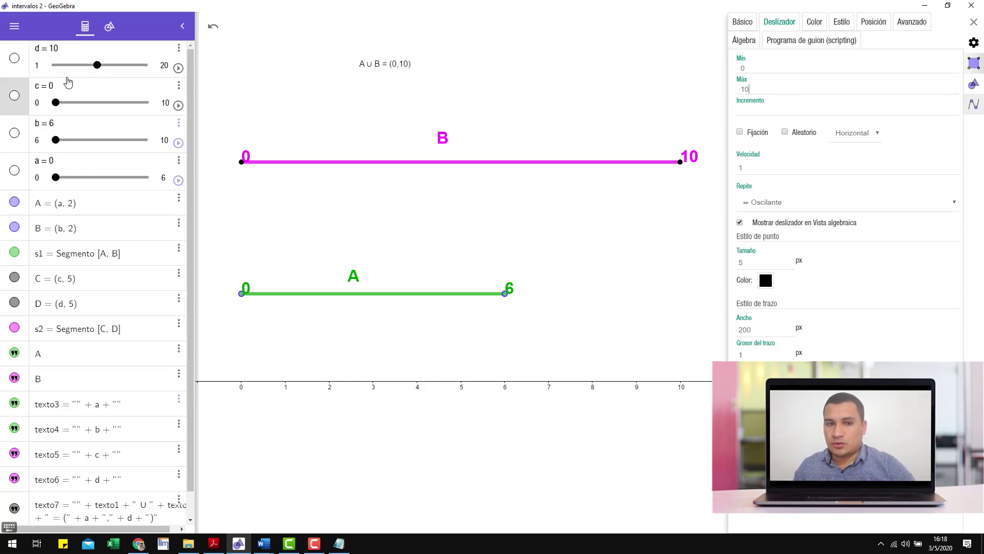
- Set the minimum of slider d to the expression b +1
click(41, 54)
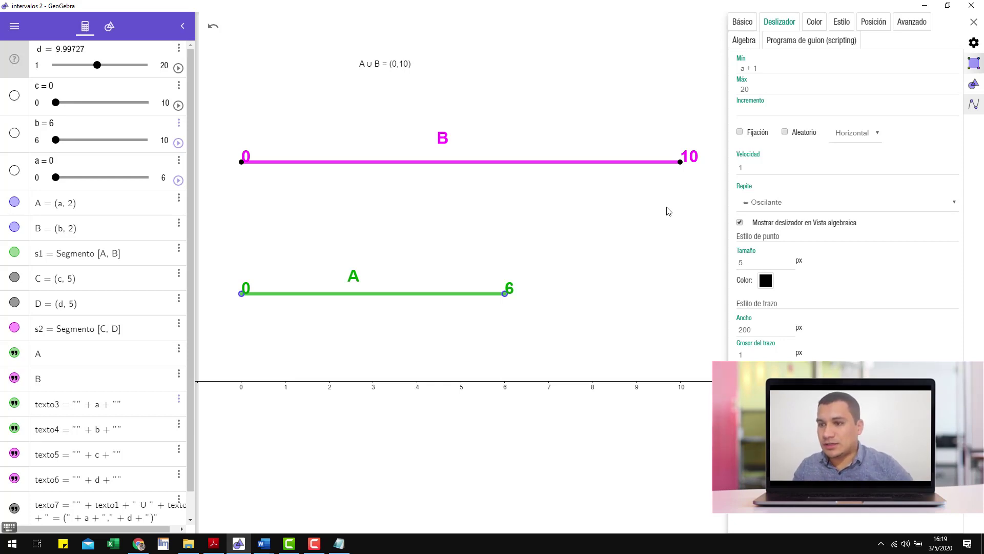
click(758, 68)
drag(758, 69, 730, 69)
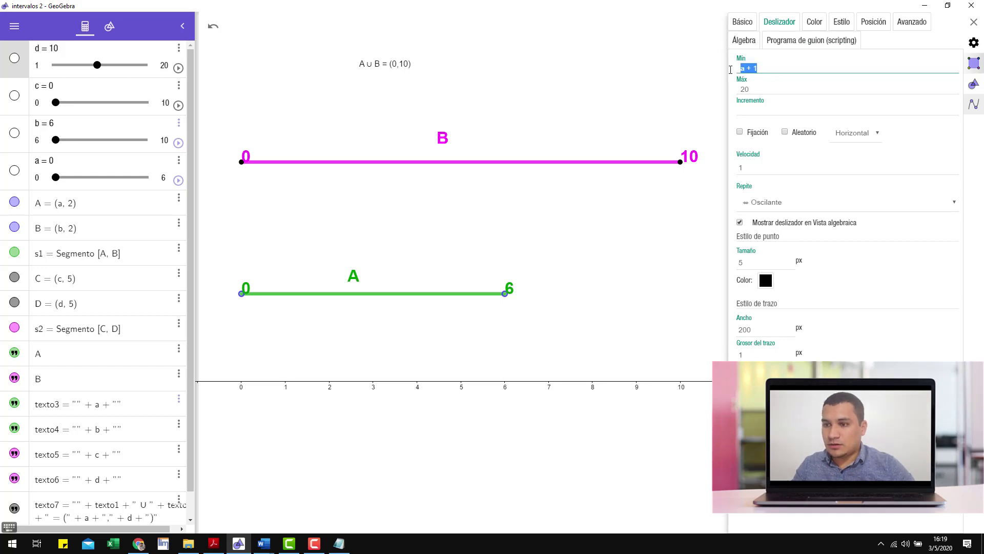
key(BackSpace)
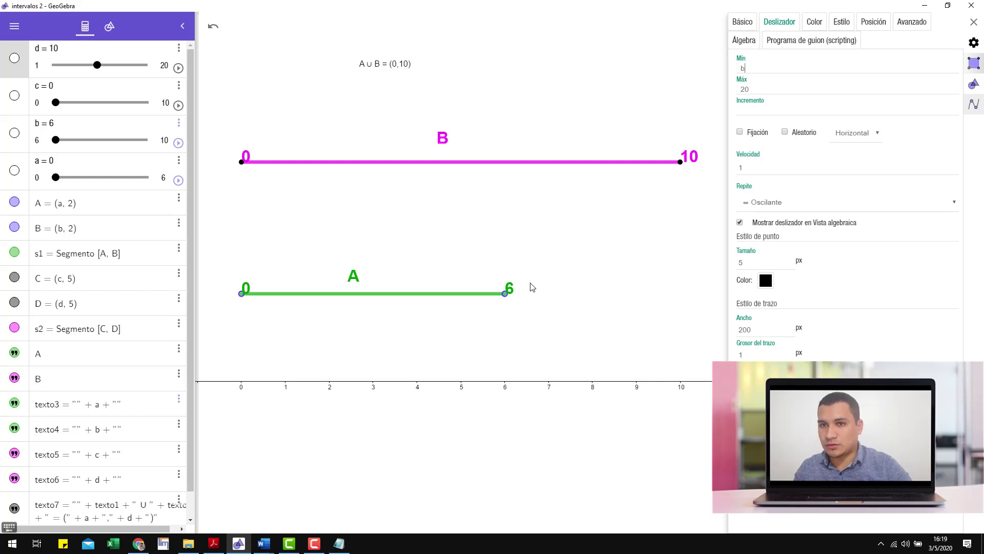
click(763, 69)
text(+1)
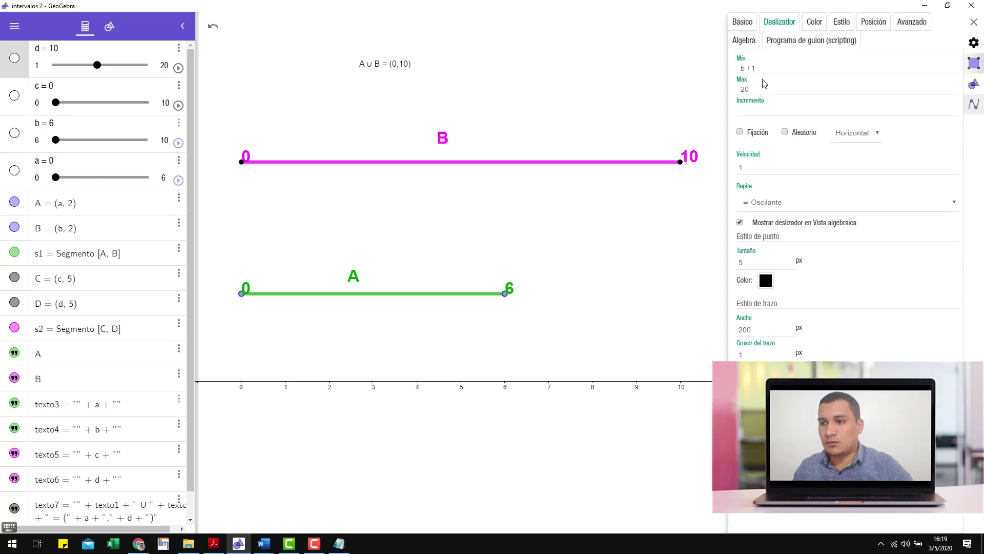
click(756, 88)
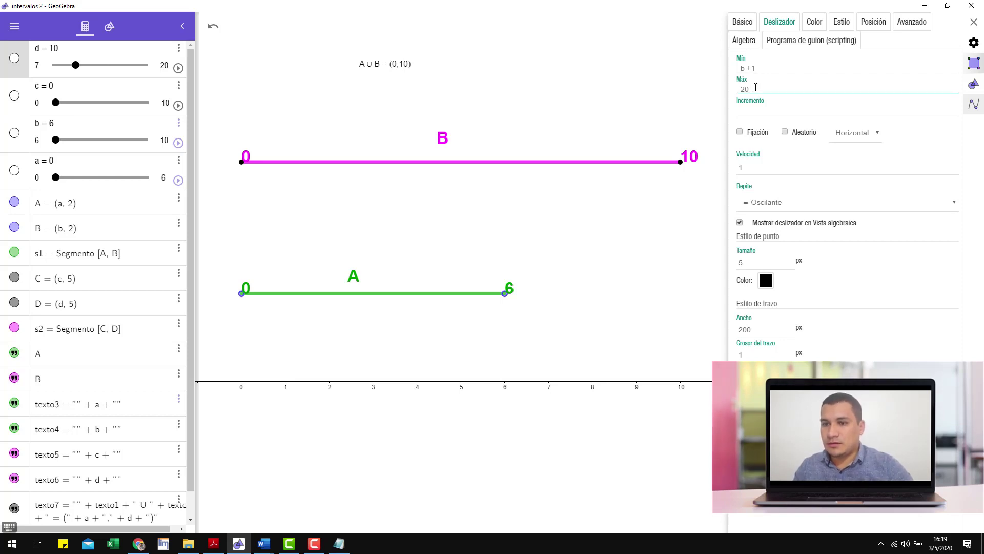
- Test the minimum limit of interval B's right endpoint by moving it down to 7, past that limit, and out to 10.4
click(630, 119)
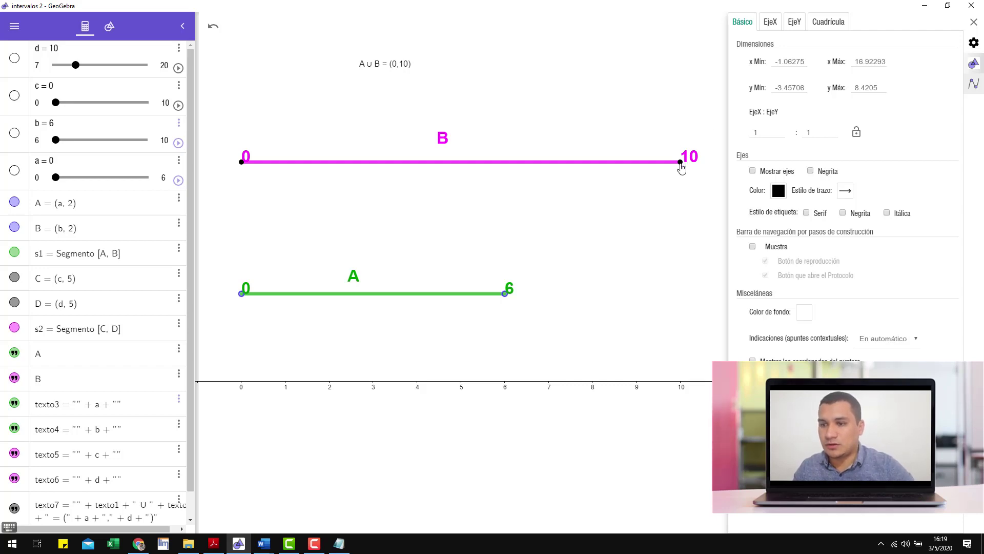
drag(680, 162, 548, 165)
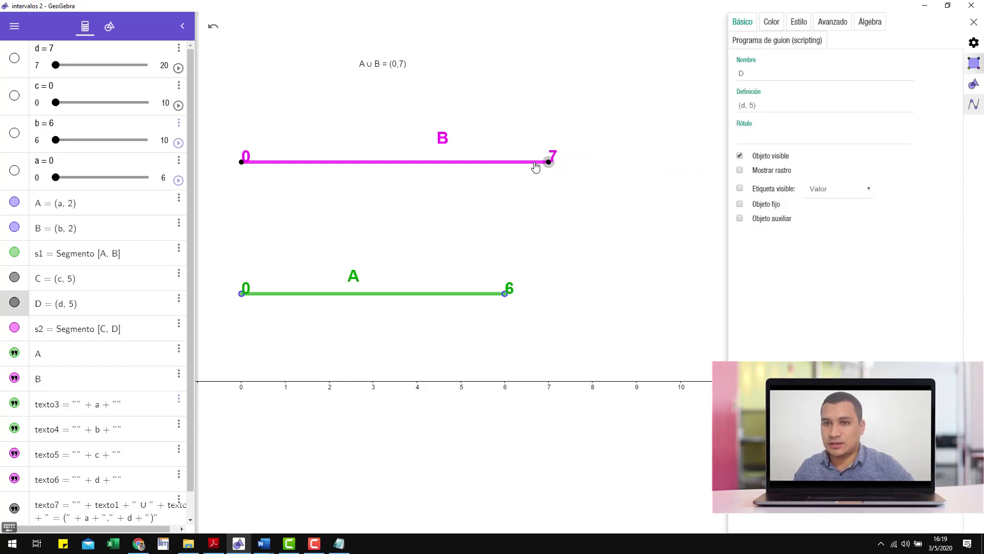
drag(542, 166, 522, 167)
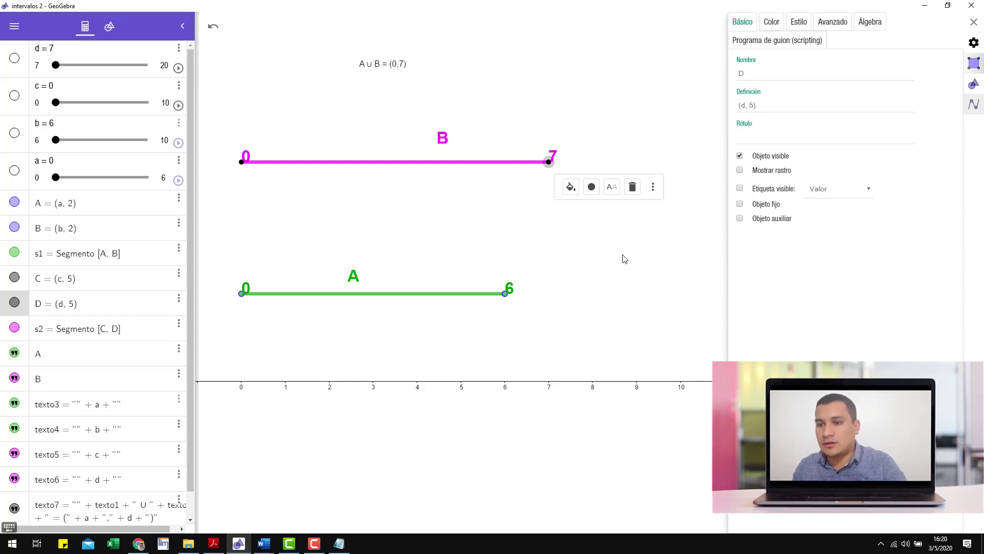
drag(549, 162, 700, 165)
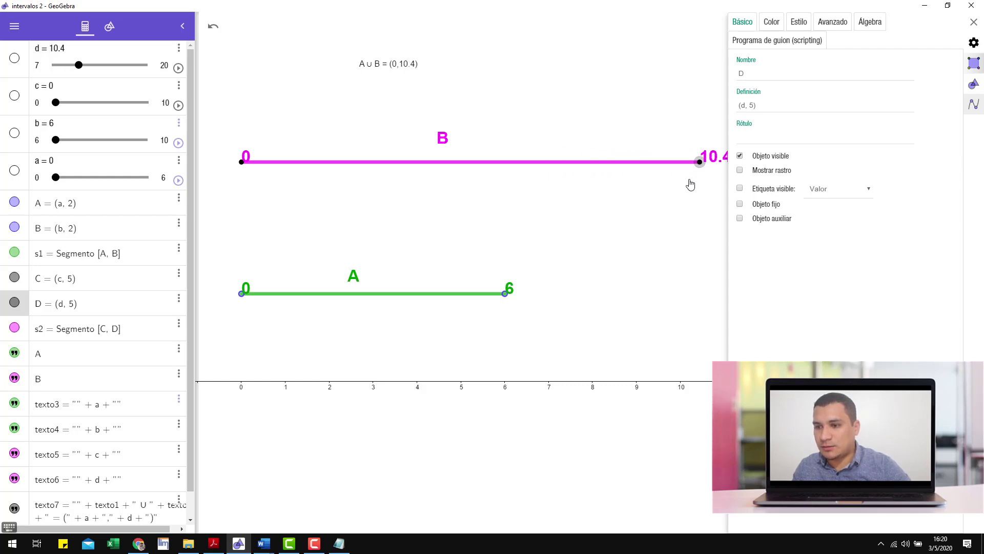
- Extend the right endpoint of interval B to 20 and the right endpoint of interval A to 10
scroll(666, 234, down, 7)
drag(652, 278, 479, 279)
drag(511, 198, 687, 225)
scroll(555, 252, down, 1)
scroll(557, 256, down, 2)
drag(441, 263, 570, 260)
drag(522, 270, 553, 272)
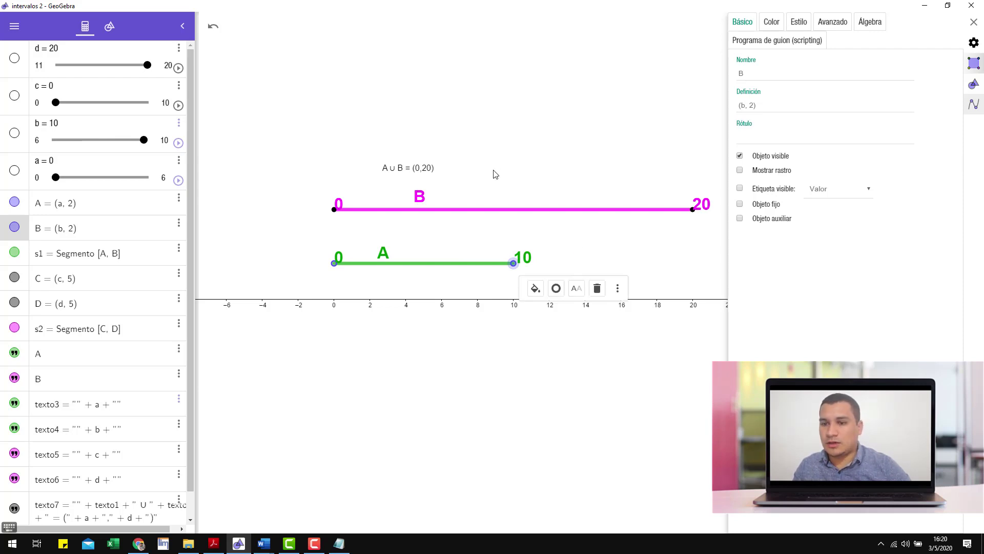
- Move the A ∪ B text slightly farther above segment B and colour it red (#FF0000)
drag(418, 171, 432, 162)
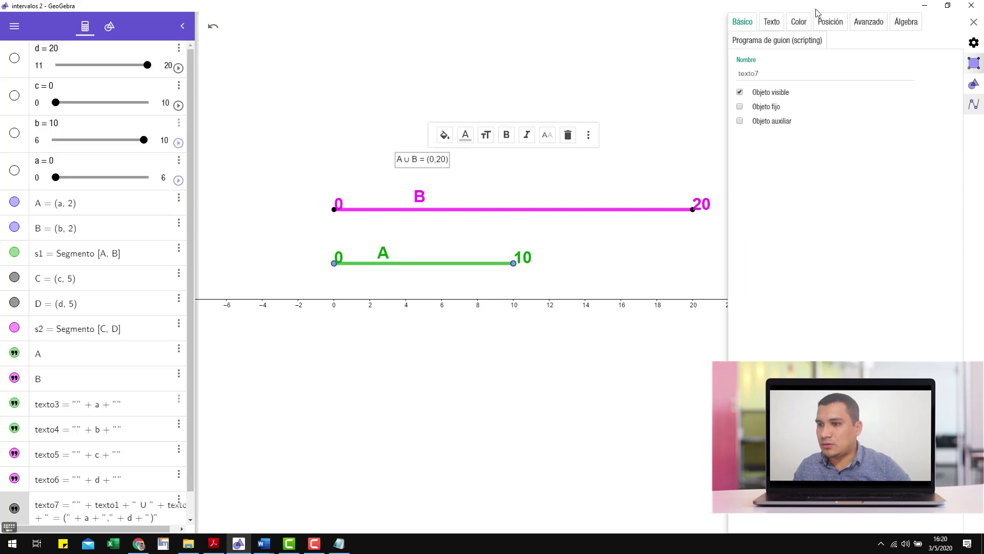
click(773, 22)
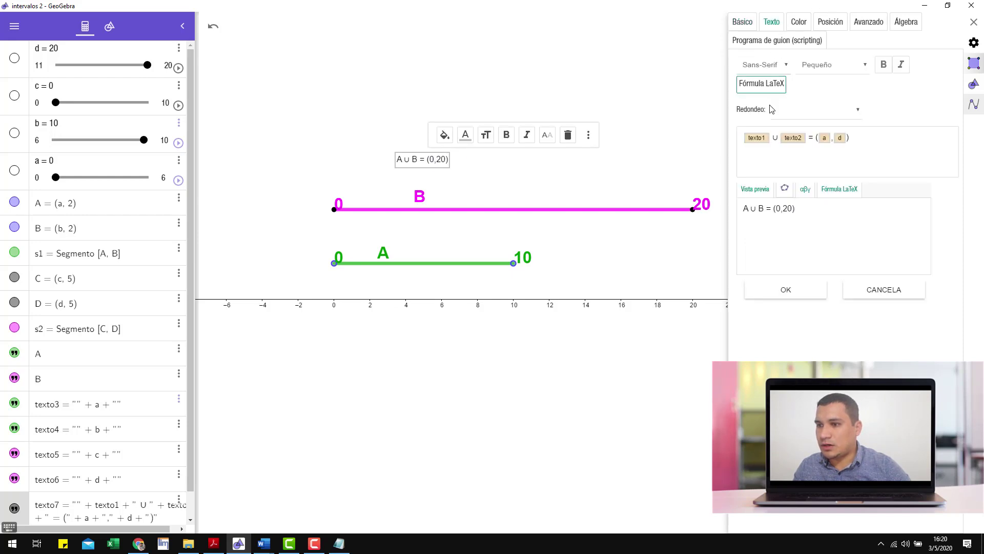
click(800, 22)
click(756, 69)
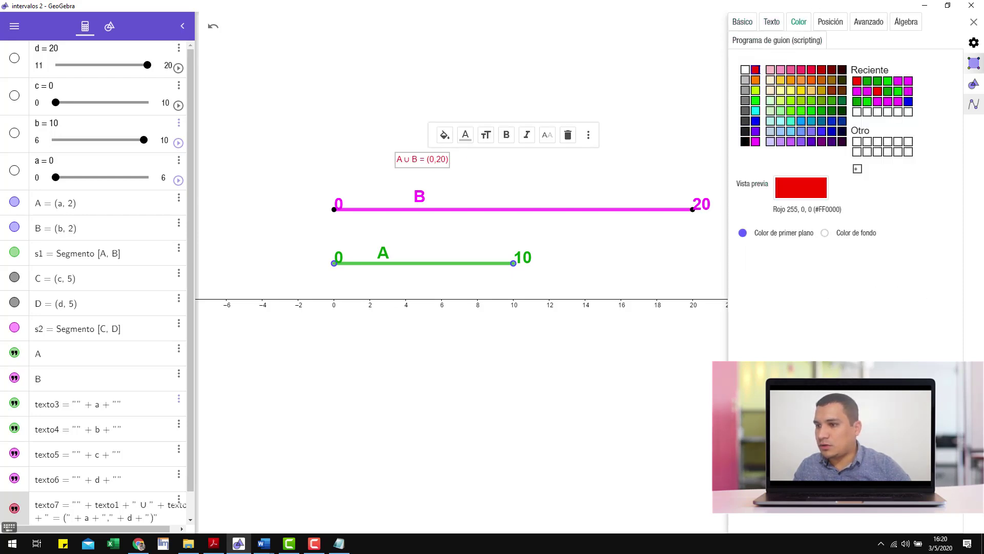
- Format the A ∪ B text as bold in the Muy grande size and apply it
click(771, 23)
click(891, 66)
click(844, 69)
click(831, 130)
click(787, 290)
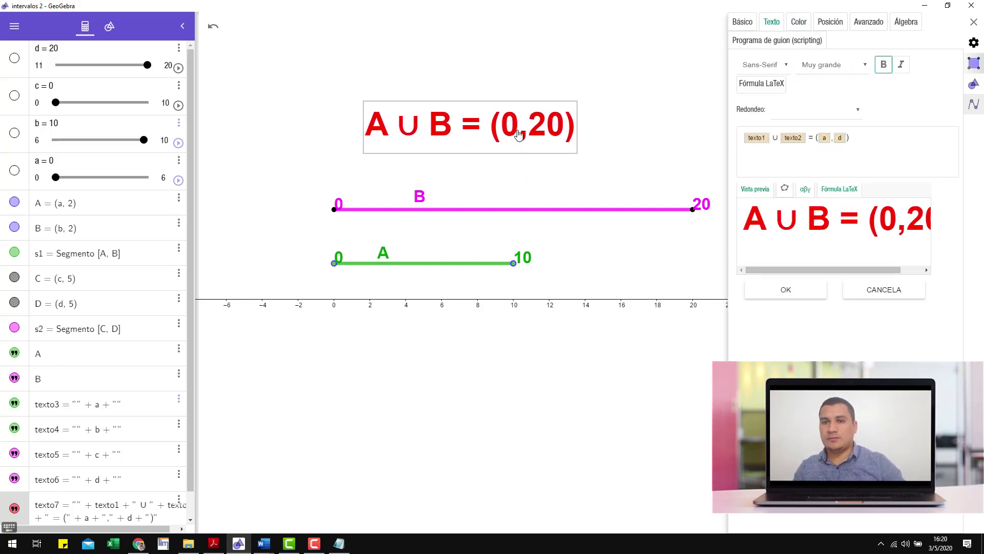
click(621, 152)
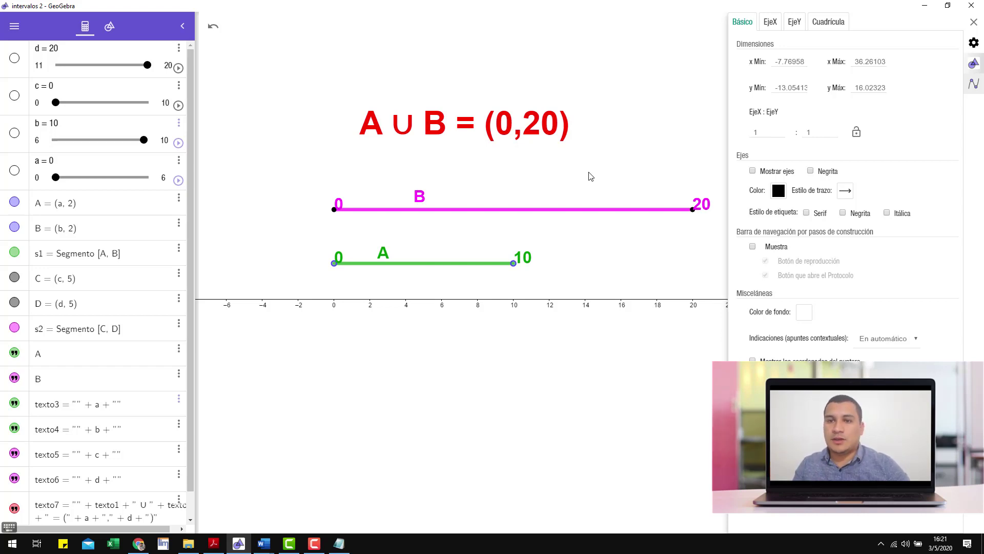
drag(602, 147, 549, 147)
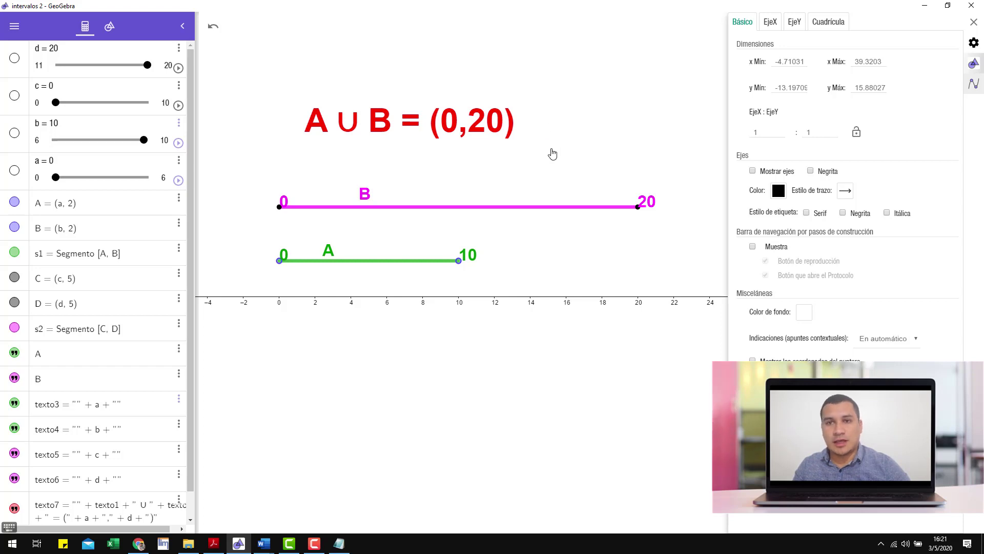
drag(556, 151, 549, 157)
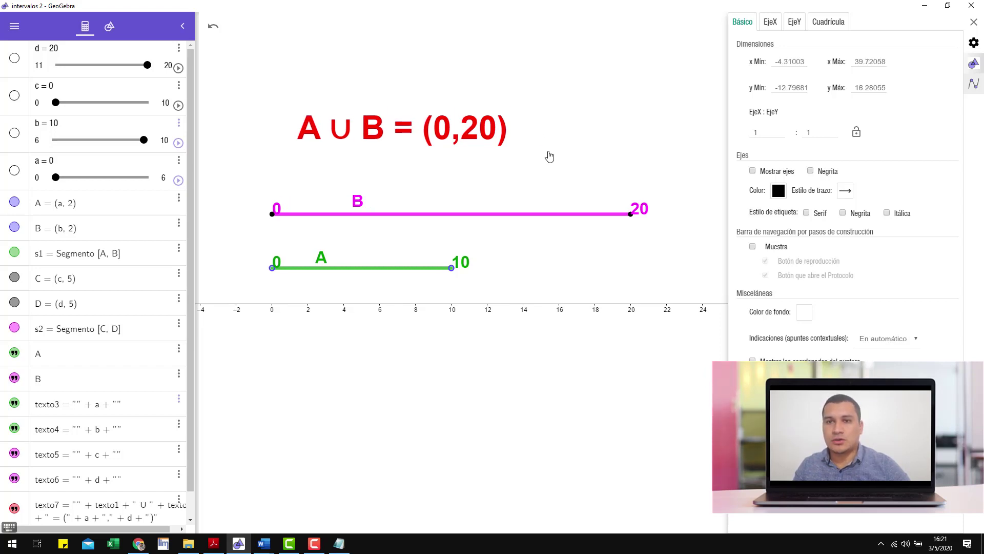